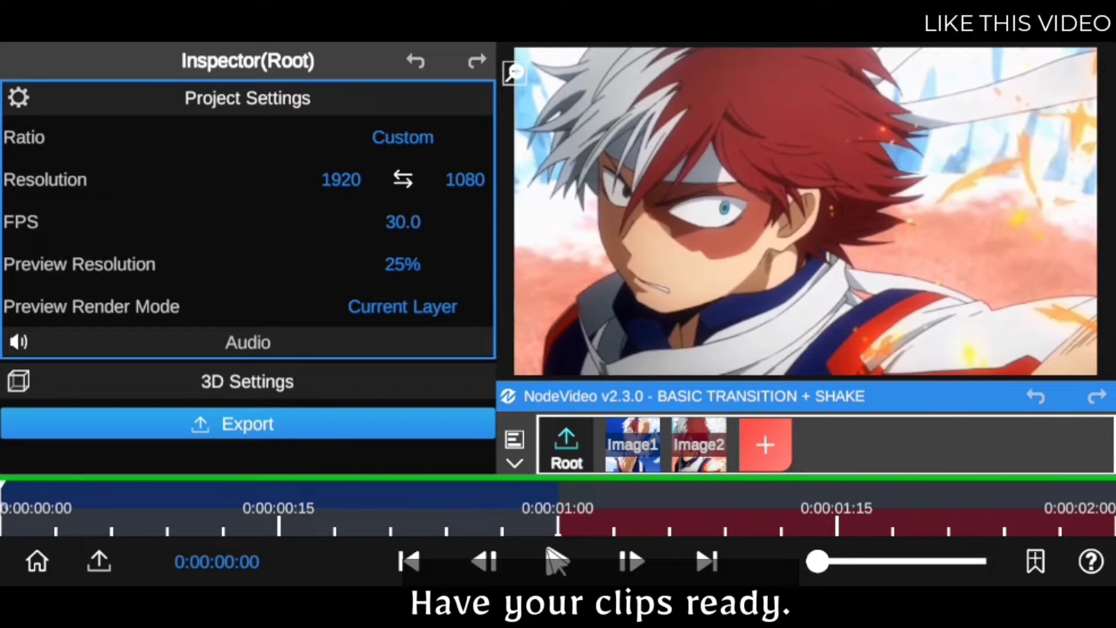
- Play the 'BASIC TRANSITION + SHAKE' preview, shrink it and reveal the Image1/Image2 timeline tracks
left_click(549, 555)
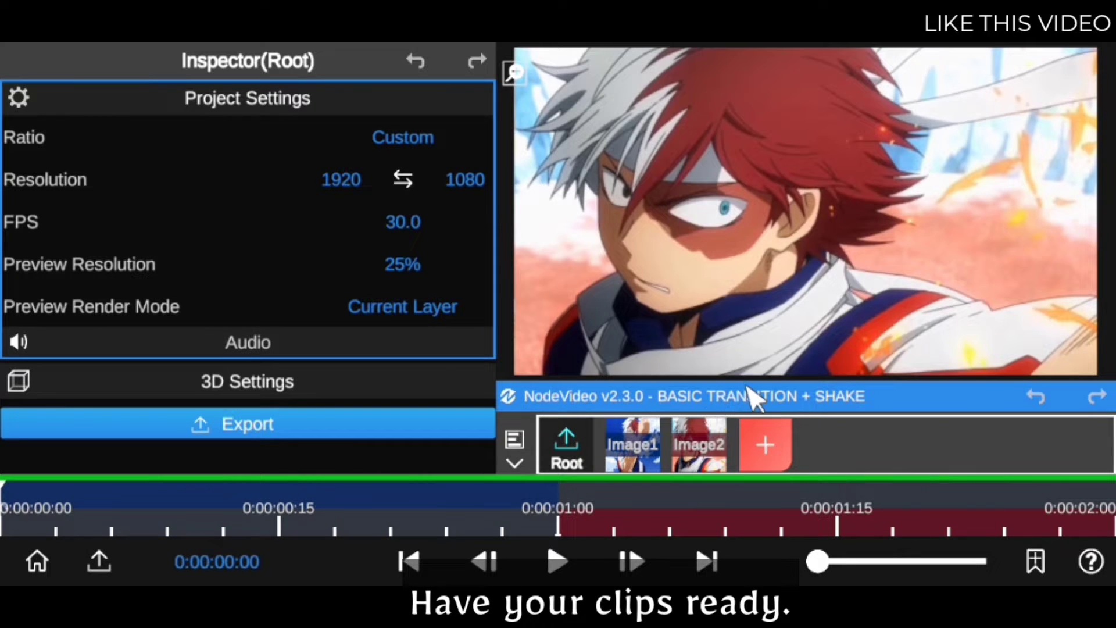
left_click_drag(750, 395, 749, 235)
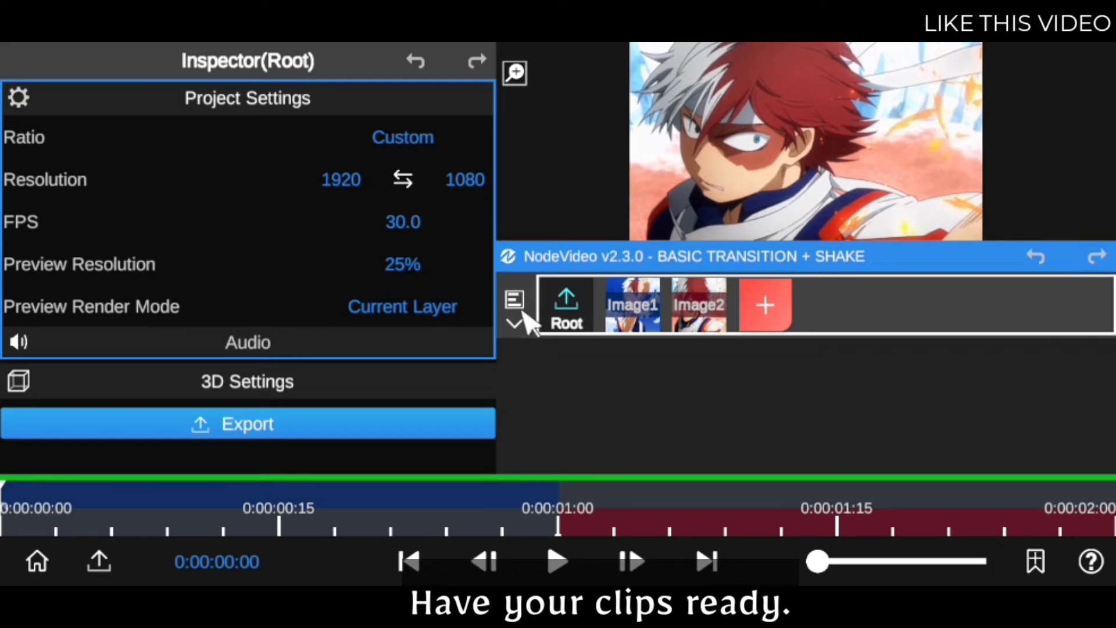
left_click(514, 323)
left_click(552, 560)
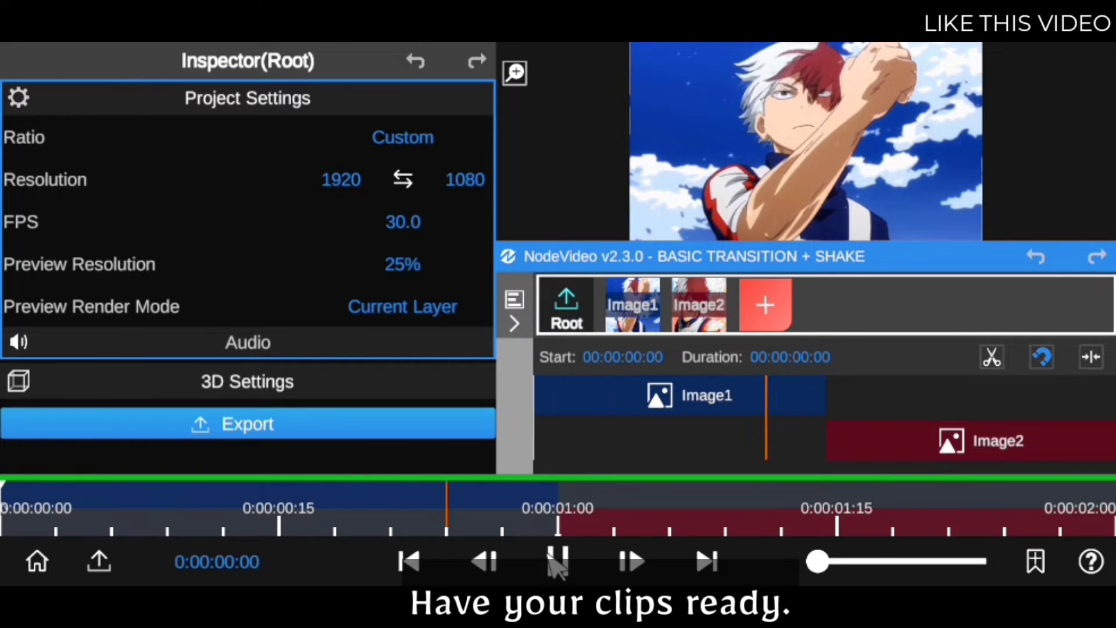
left_click(556, 561)
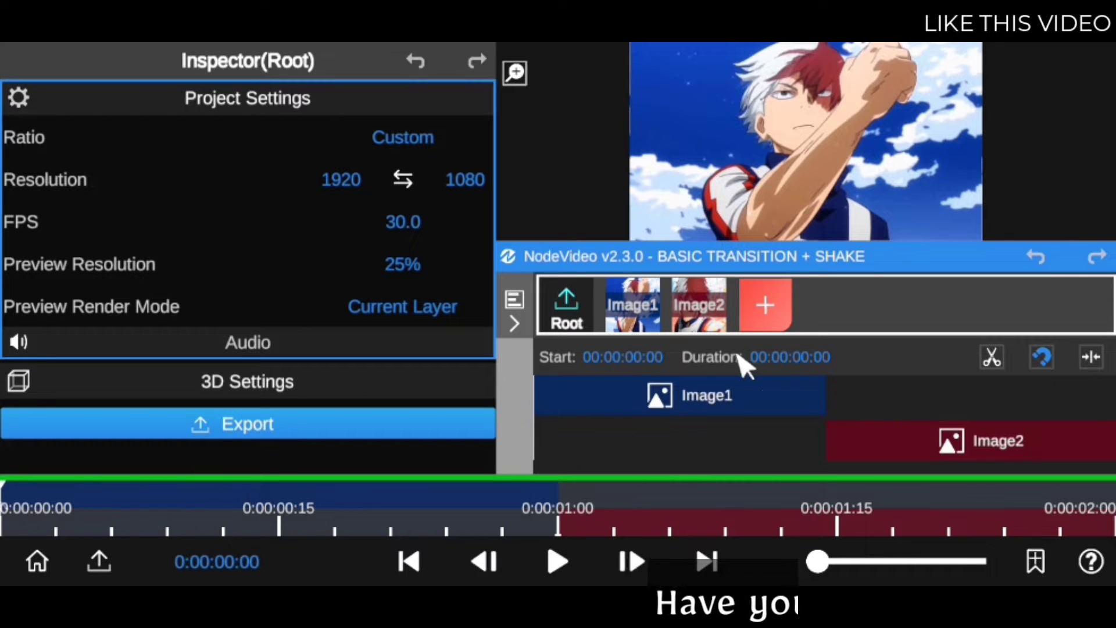
- Add the Stylize > Motion Tile effect to the Image1 clip
left_click(703, 398)
left_click(271, 340)
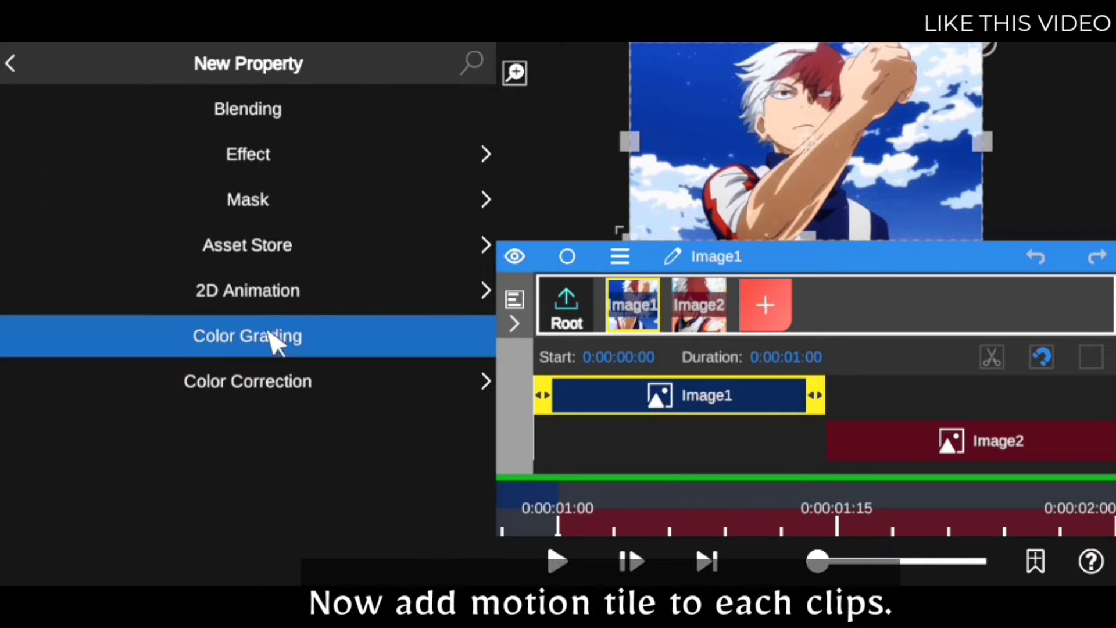
left_click(274, 157)
left_click(274, 203)
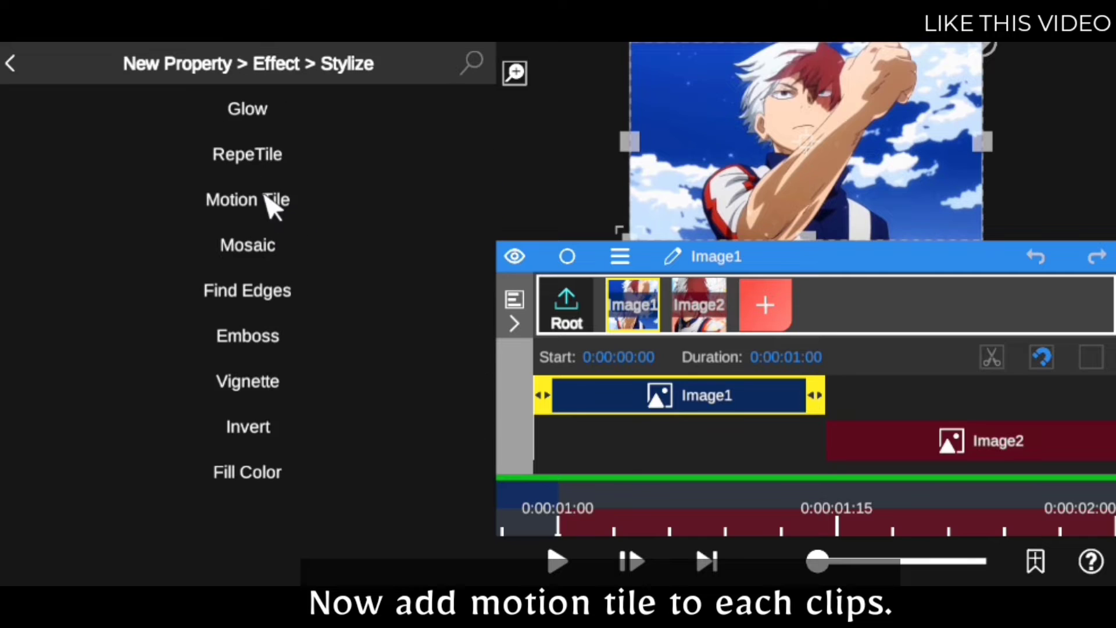
left_click(269, 202)
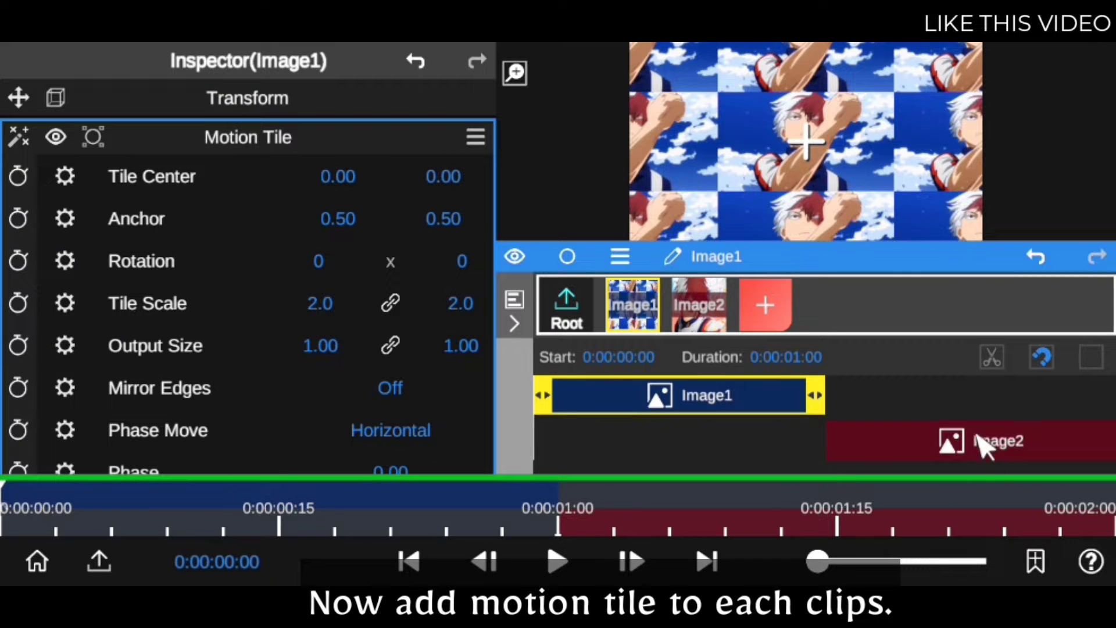
- Add Motion Tile to the Image2 clip as well, then reselect Image1
left_click(984, 445)
left_click(305, 346)
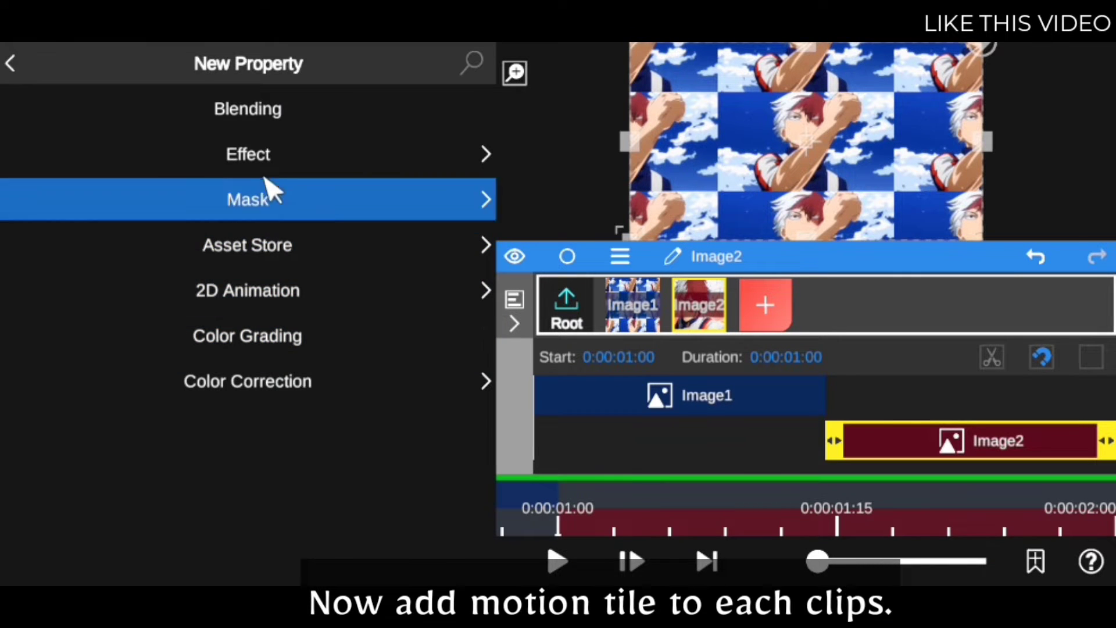
left_click(272, 155)
left_click(272, 199)
left_click(268, 201)
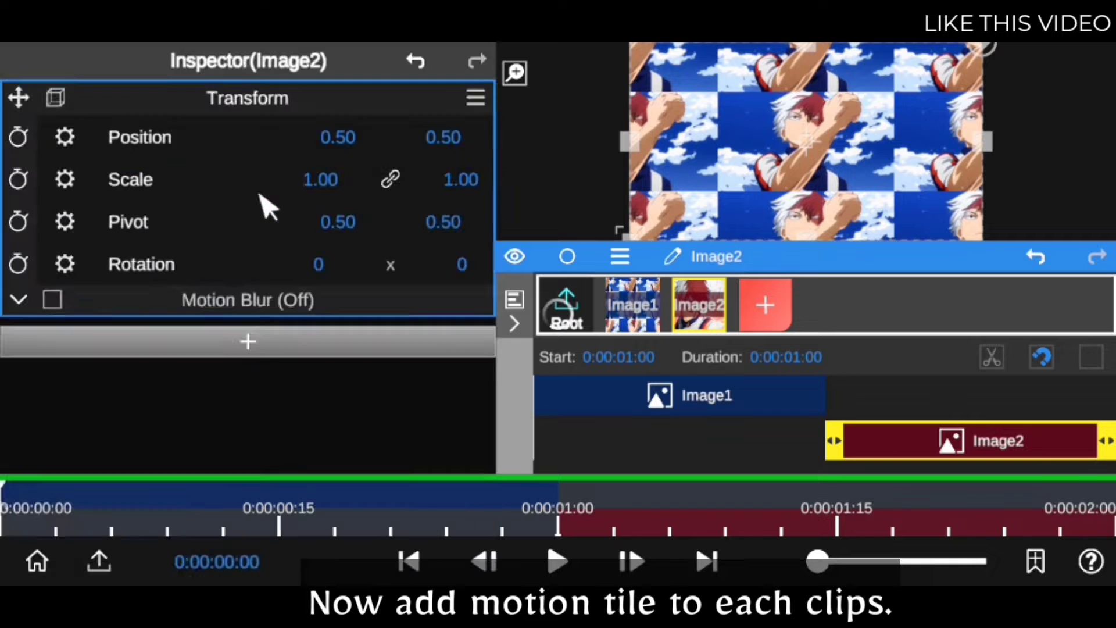
left_click(657, 400)
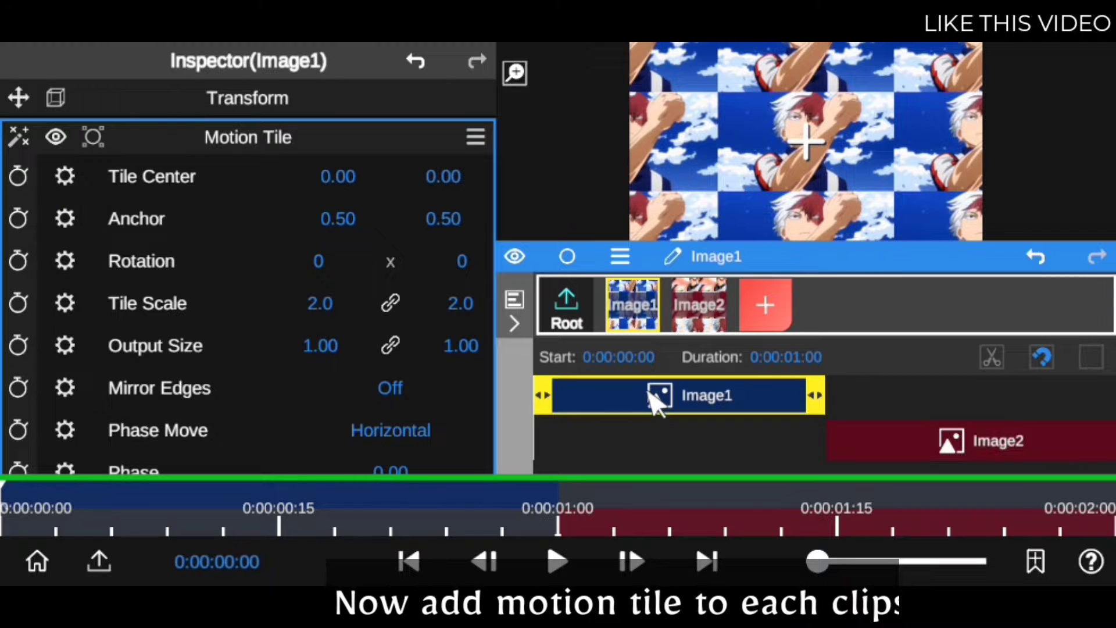
- Enable Image1's Motion Tile motion blur with 50 samples and amount 1.80
scroll(221, 227, "down", 3)
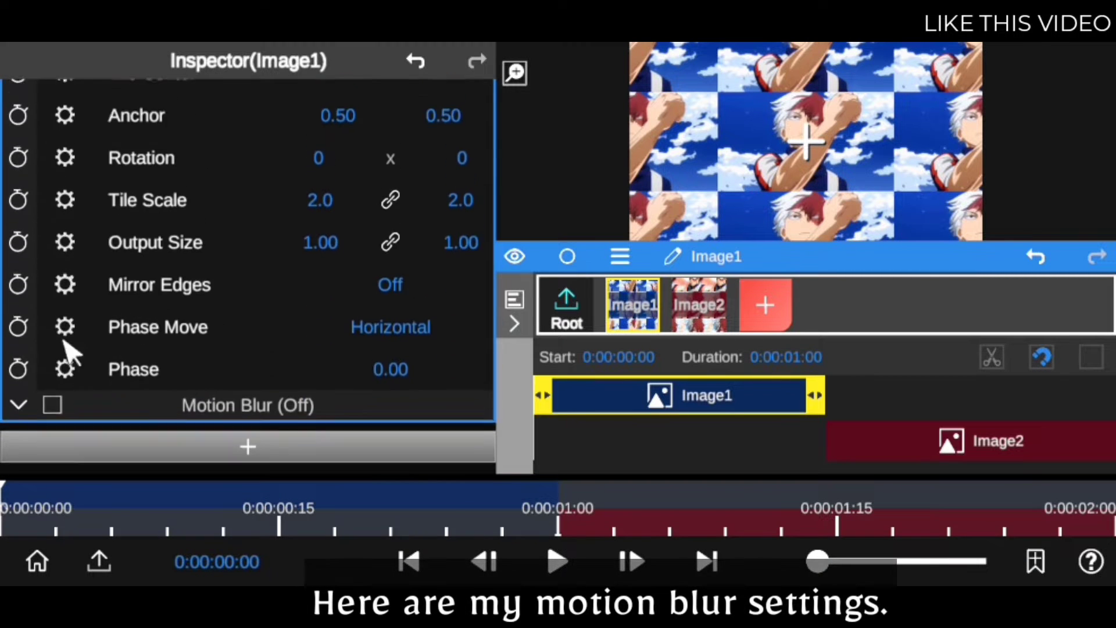
left_click(18, 411)
scroll(175, 325, "down", 5)
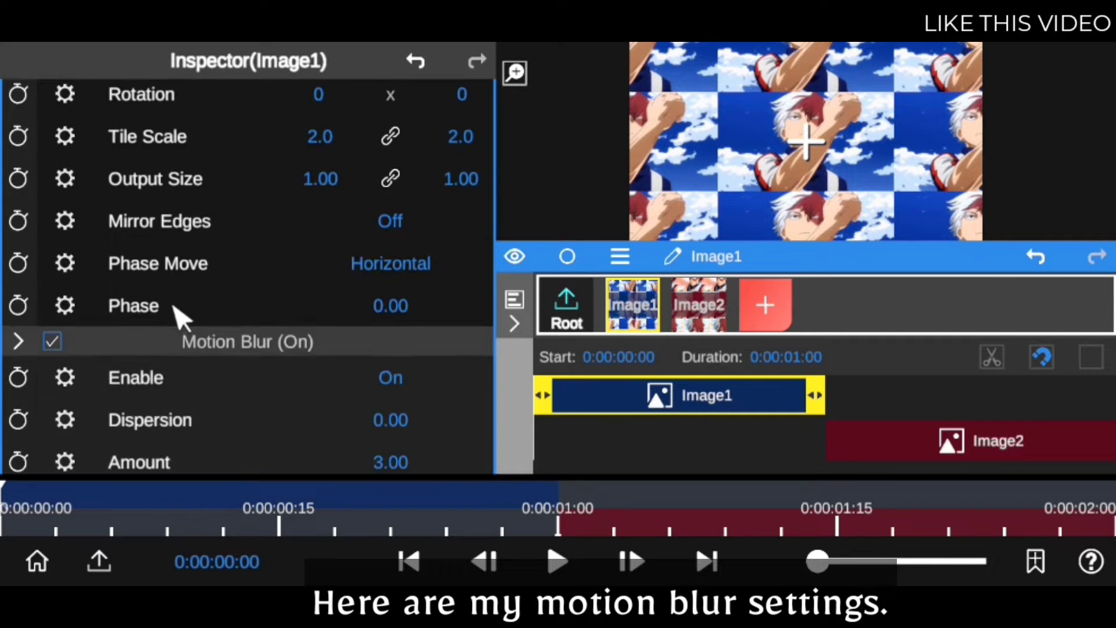
left_click(390, 405)
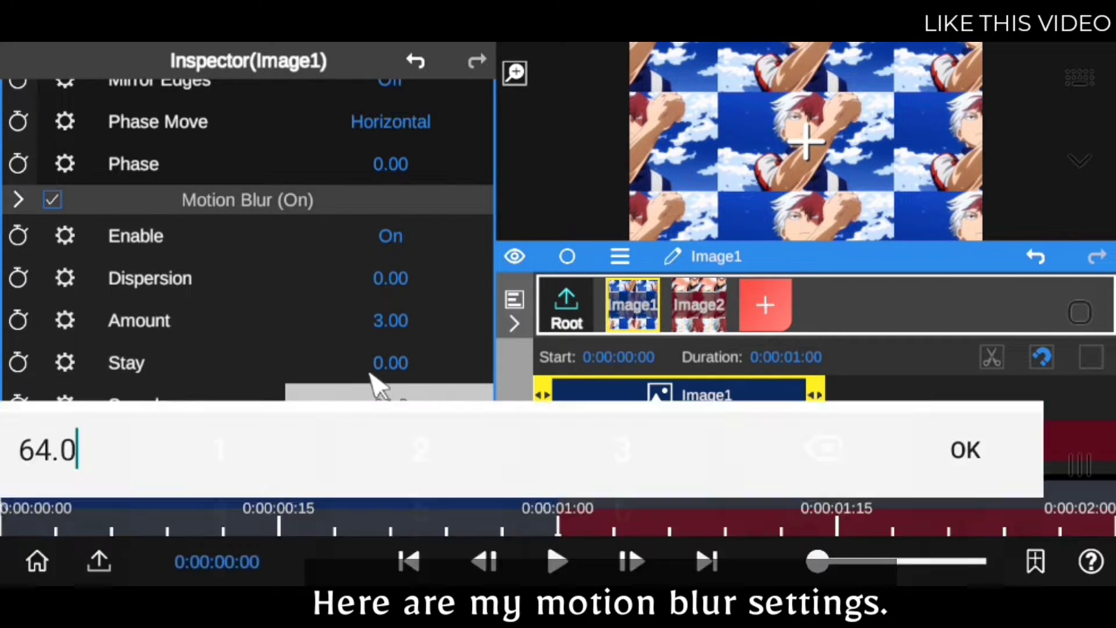
left_click(430, 435)
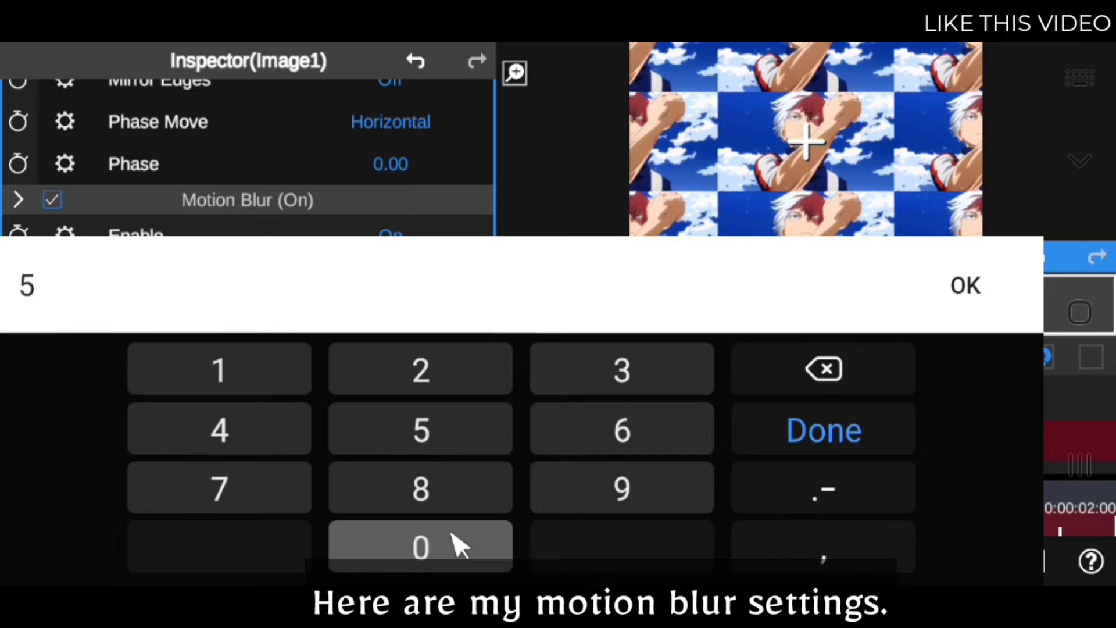
left_click(461, 540)
left_click(977, 300)
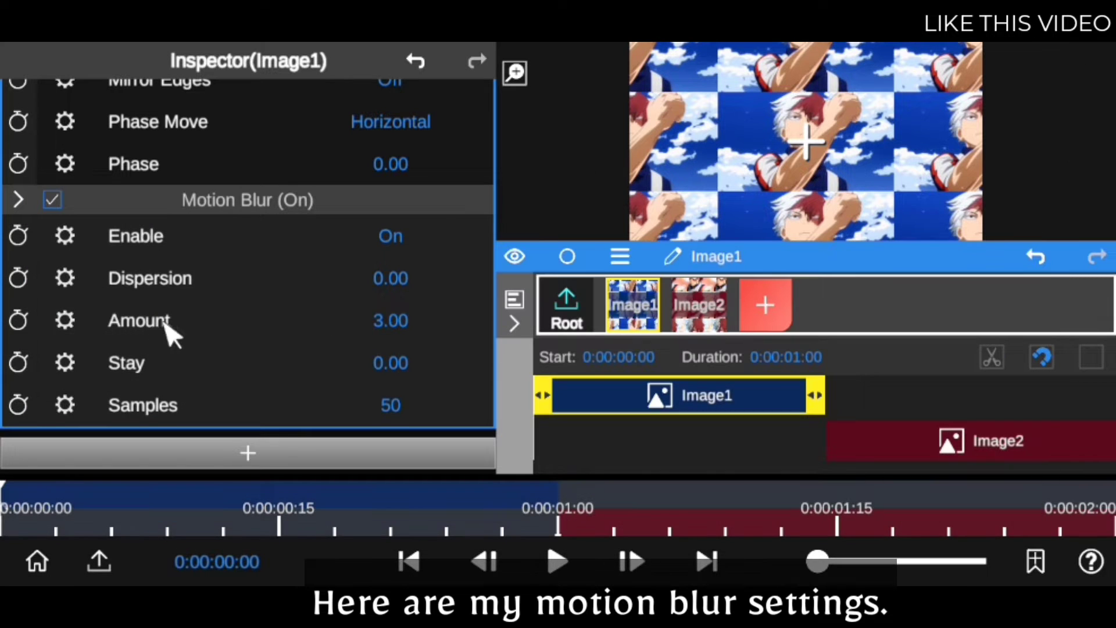
left_click(419, 324)
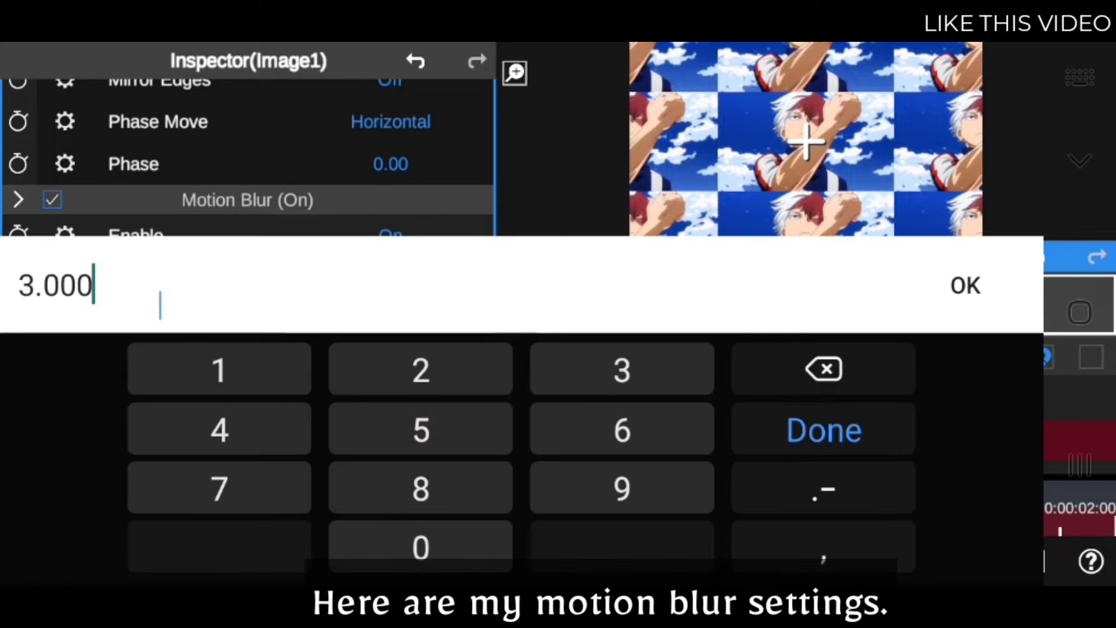
left_click(274, 384)
left_click(418, 482)
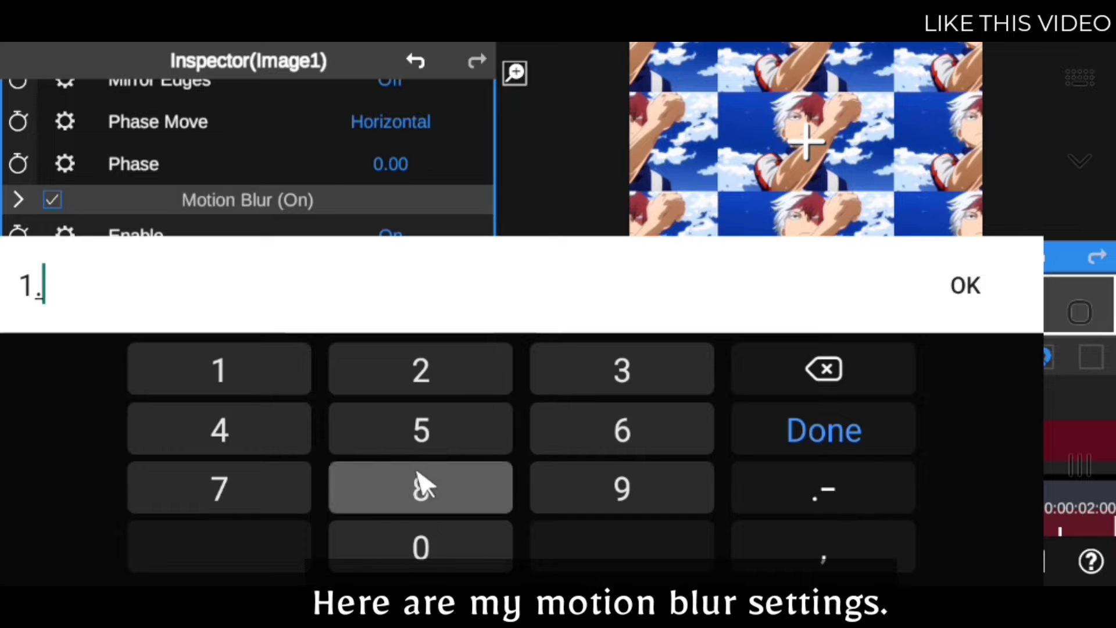
left_click(965, 287)
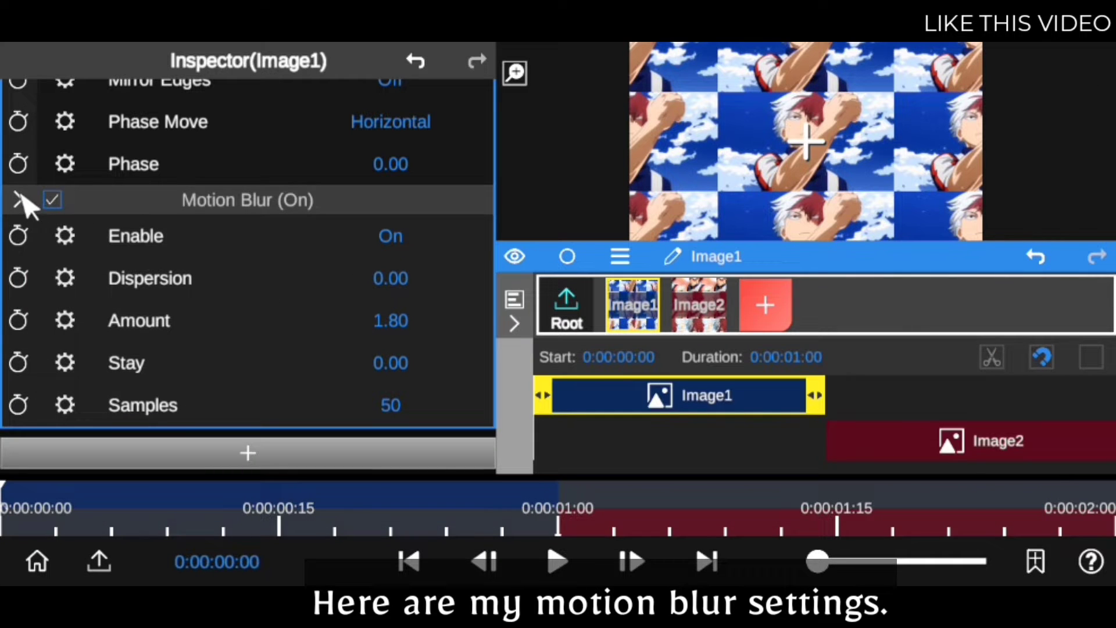
left_click_drag(131, 206, 100, 356)
left_click(14, 349)
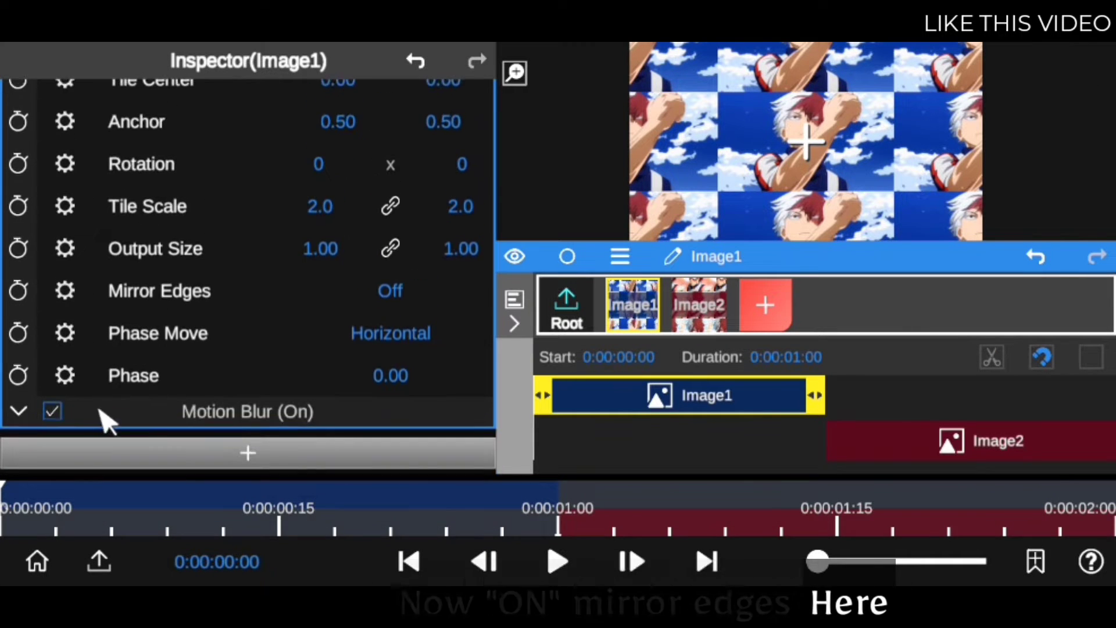
- Turn Mirror Edges on and set Tile Scale to 1.0
left_click_drag(105, 418, 127, 485)
left_click(397, 342)
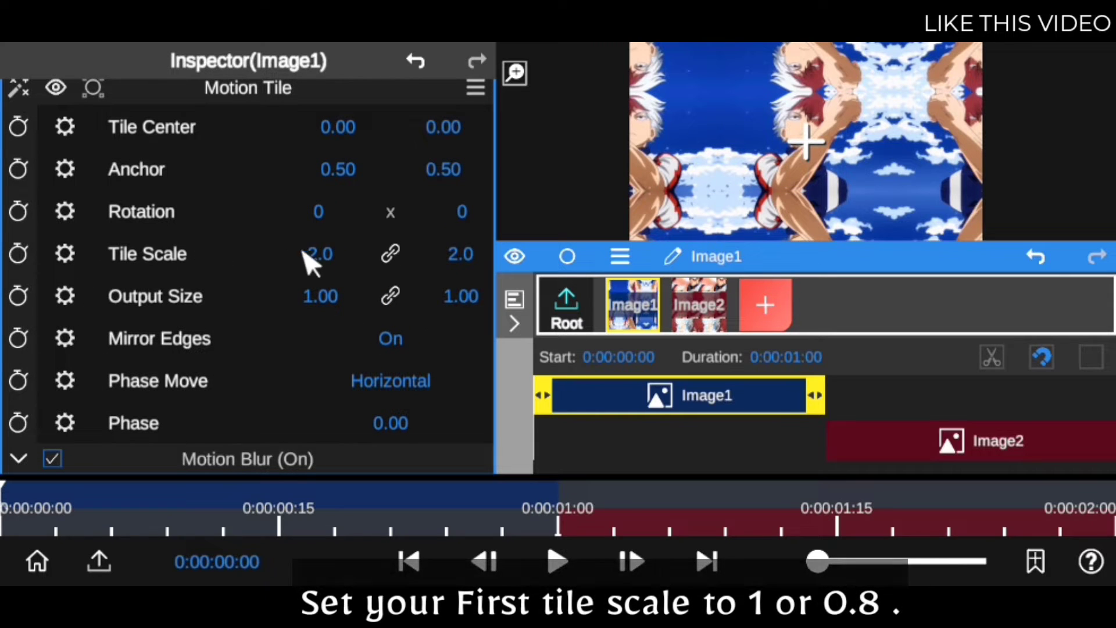
left_click(320, 254)
left_click(218, 384)
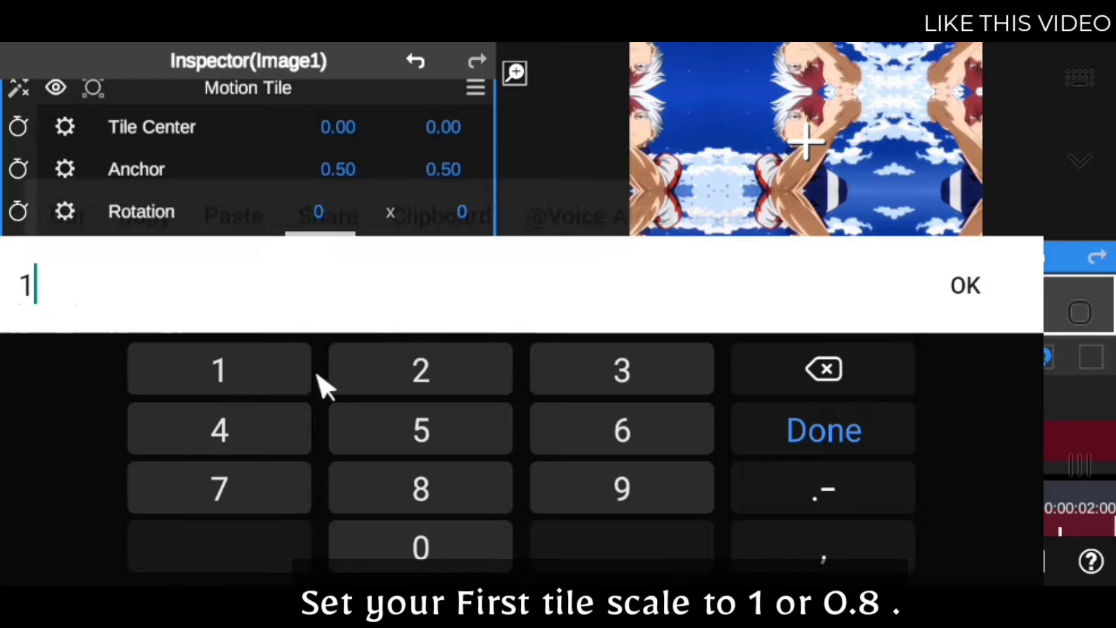
left_click(980, 297)
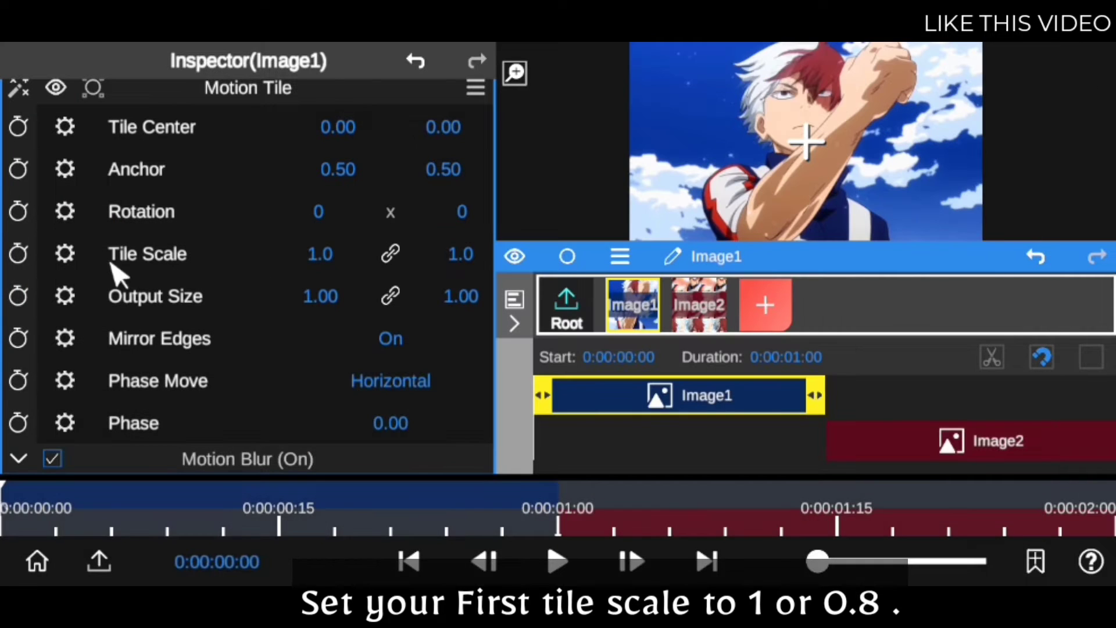
left_click_drag(119, 276, 141, 354)
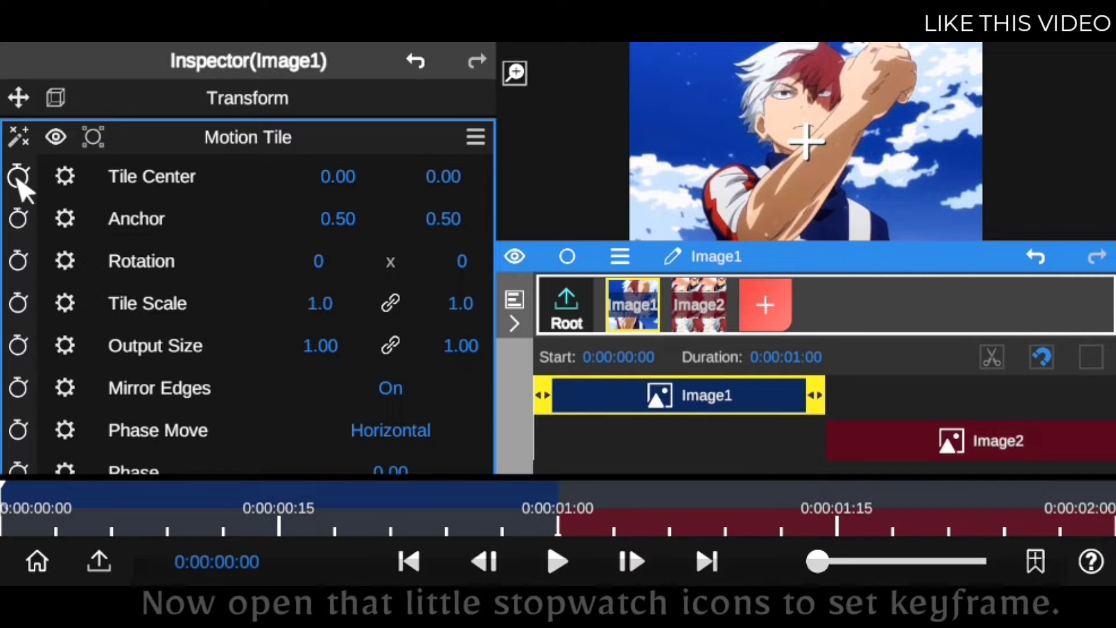
- Keyframe Tile Center and Tile Scale at both clip ends, plus a mid-clip Tile Scale keyframe
left_click(18, 176)
left_click(20, 345)
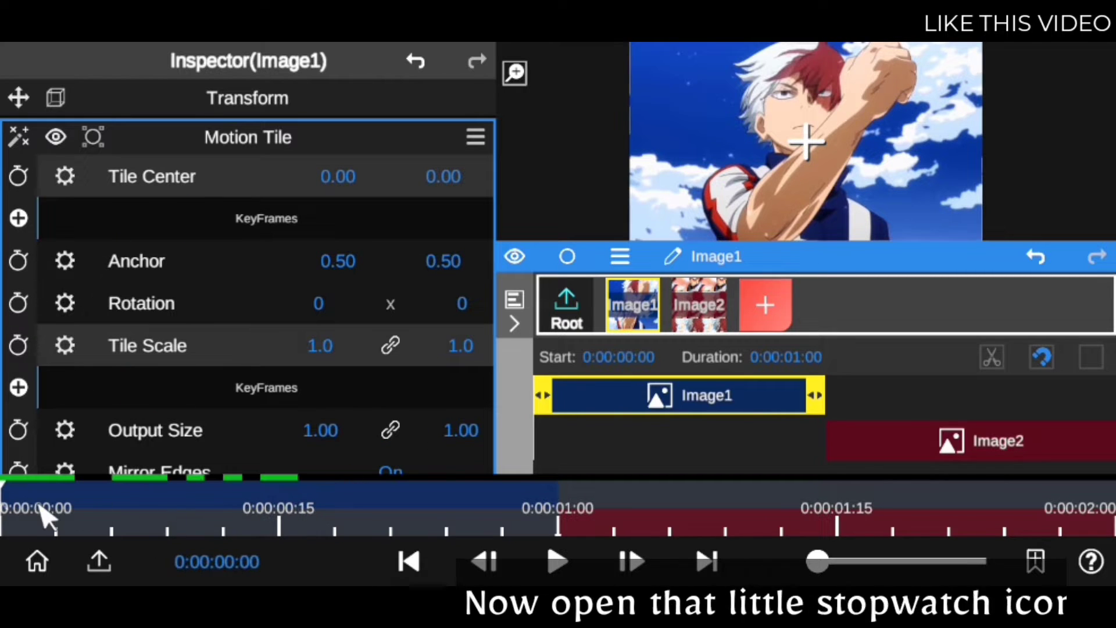
left_click(18, 219)
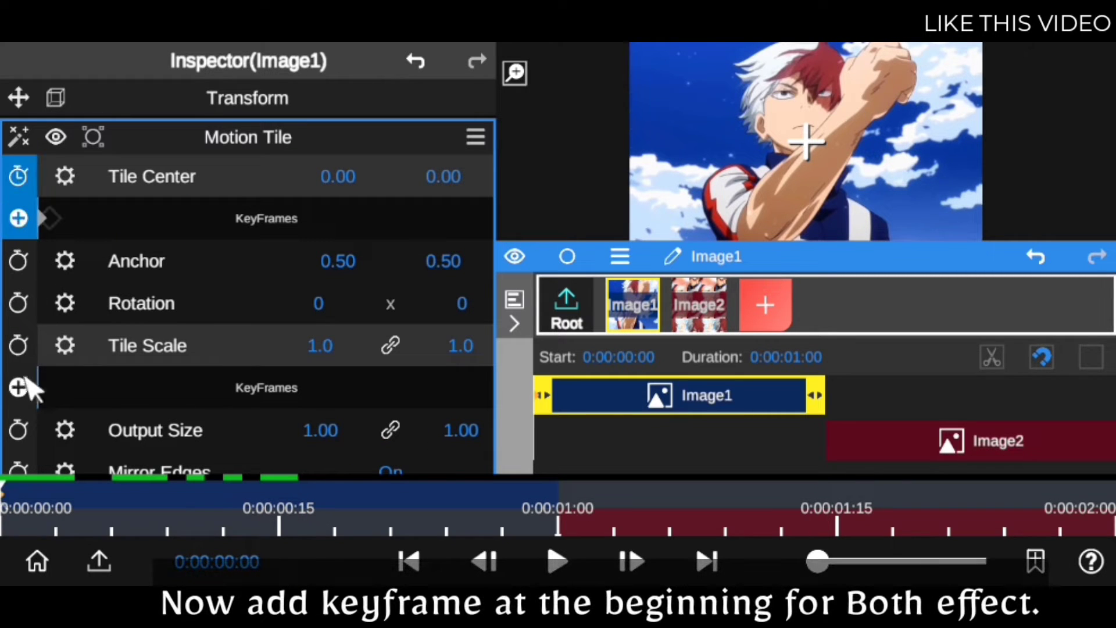
left_click(18, 387)
left_click_drag(20, 506, 560, 519)
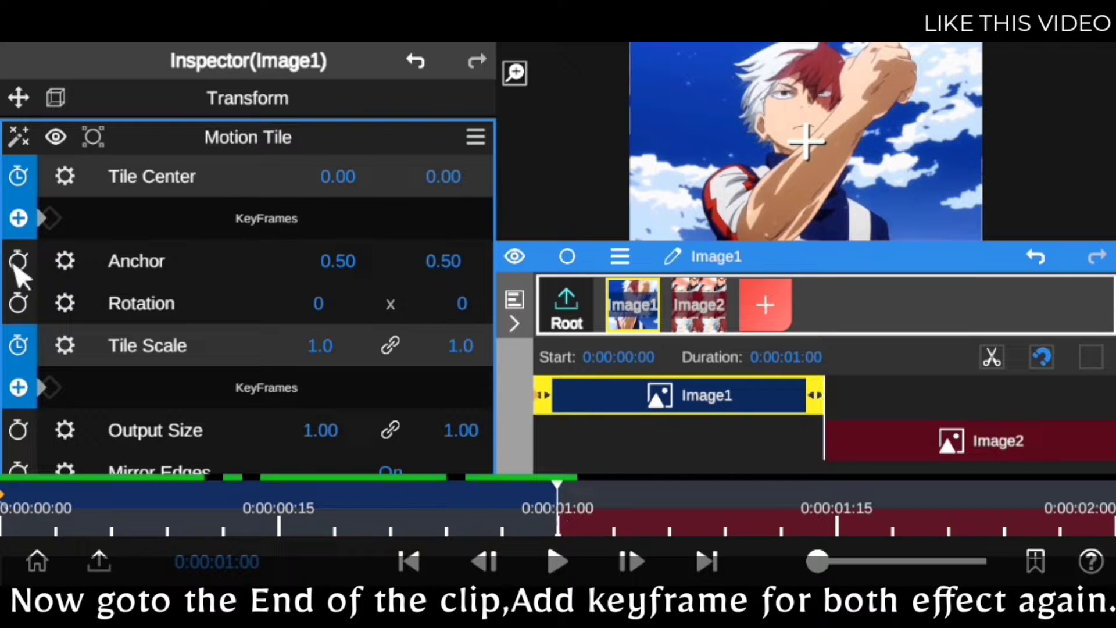
left_click(18, 387)
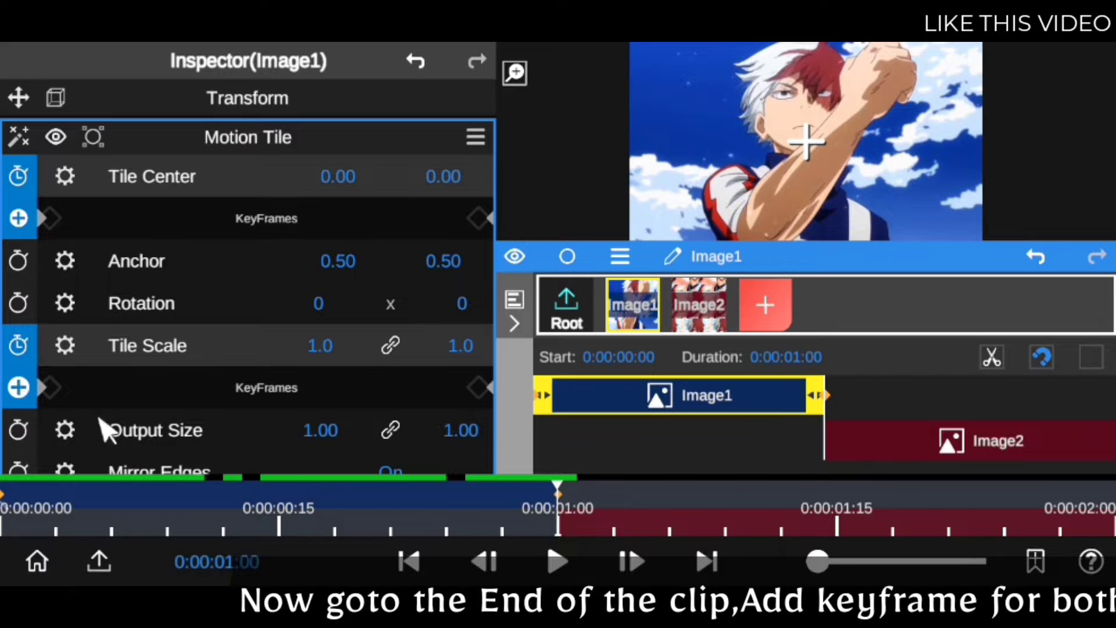
left_click_drag(587, 530, 265, 526)
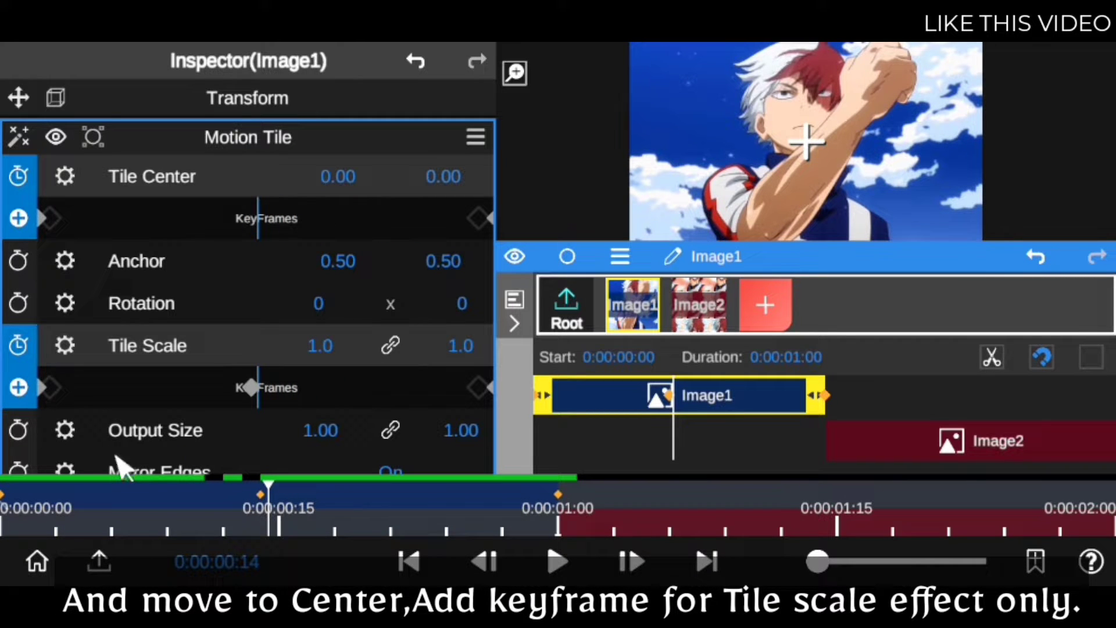
left_click_drag(295, 516, 46, 521)
left_click(251, 387)
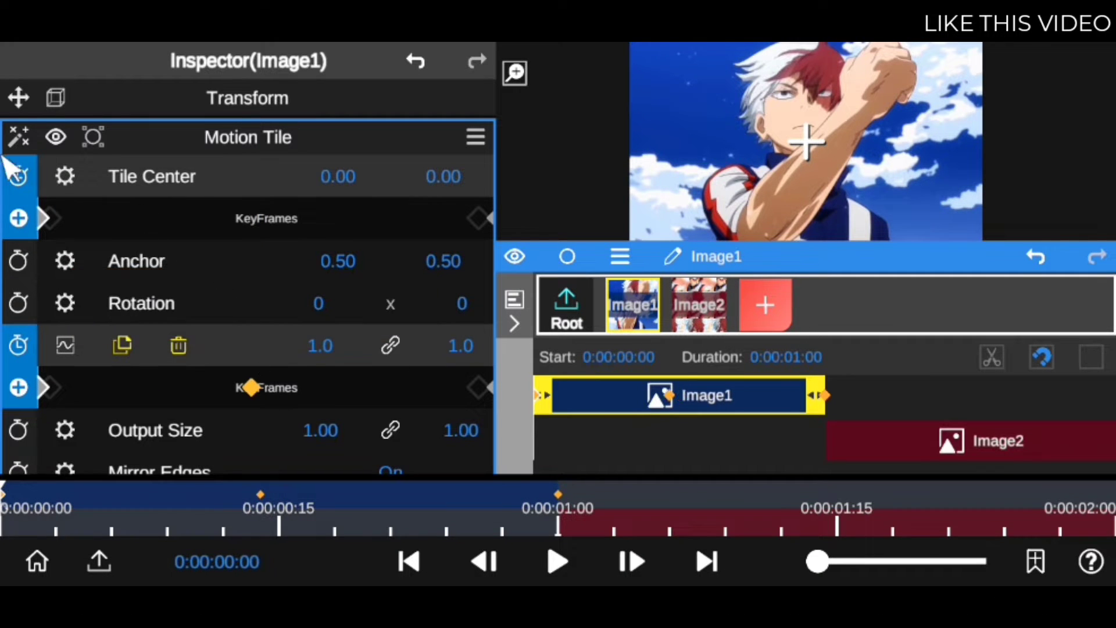
- Set Tile Center's Y value to 0.08 at the starting keyframe
left_click(46, 219)
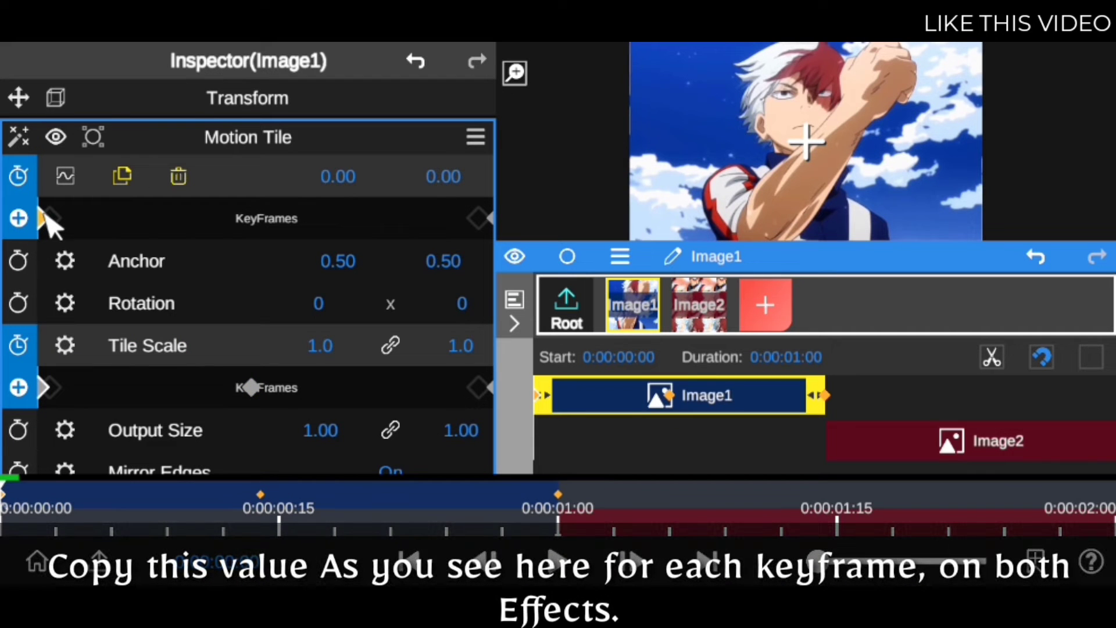
left_click(433, 180)
double_click(26, 285)
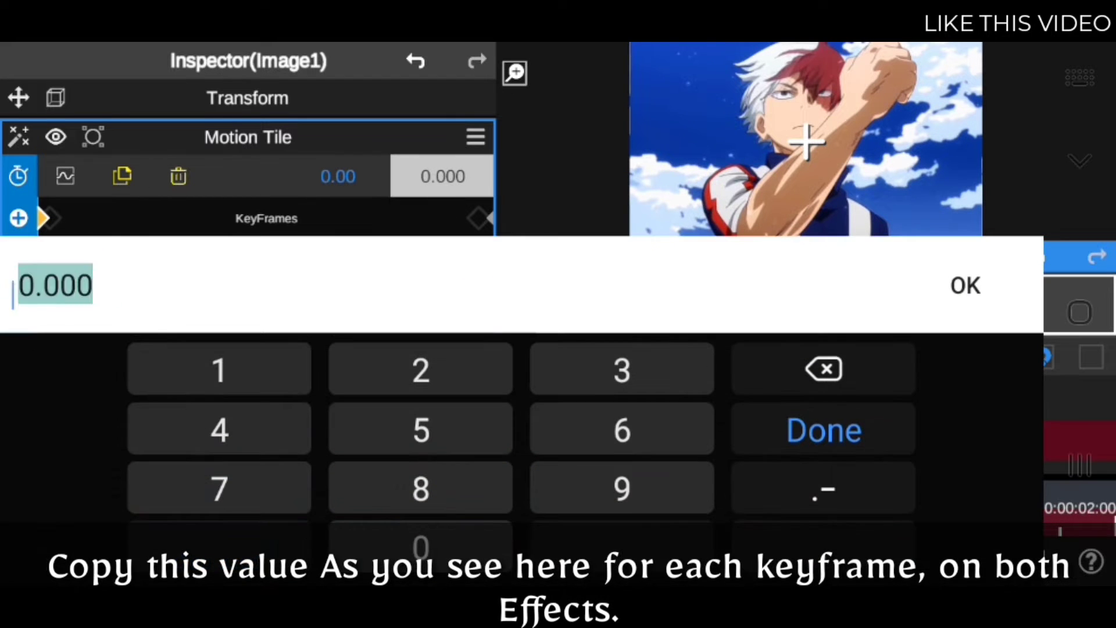
left_click(421, 546)
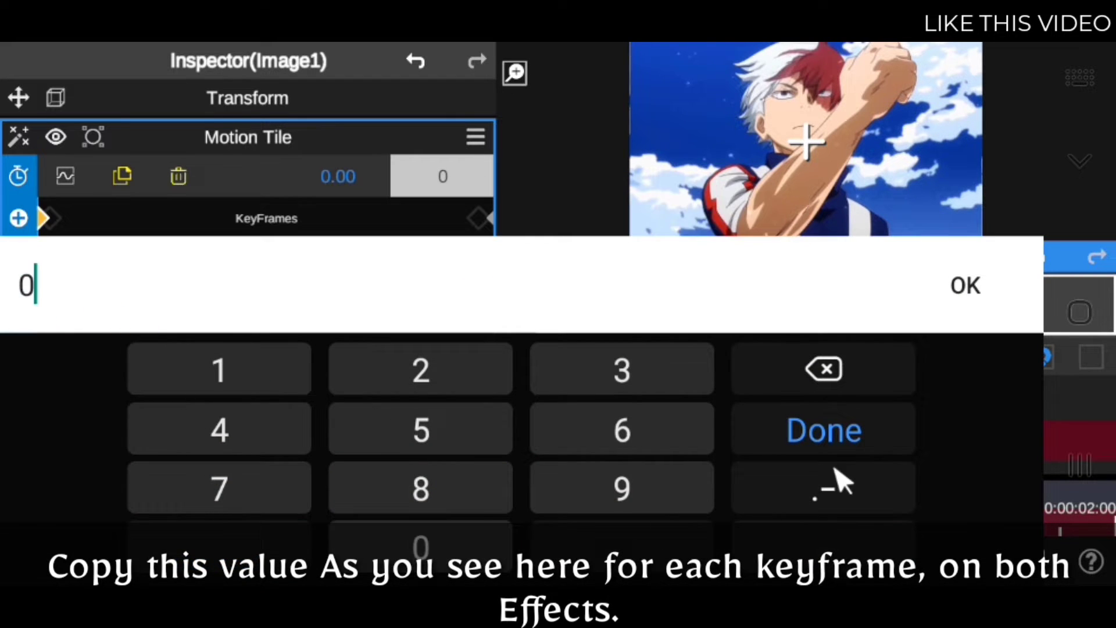
left_click(412, 504)
left_click(972, 286)
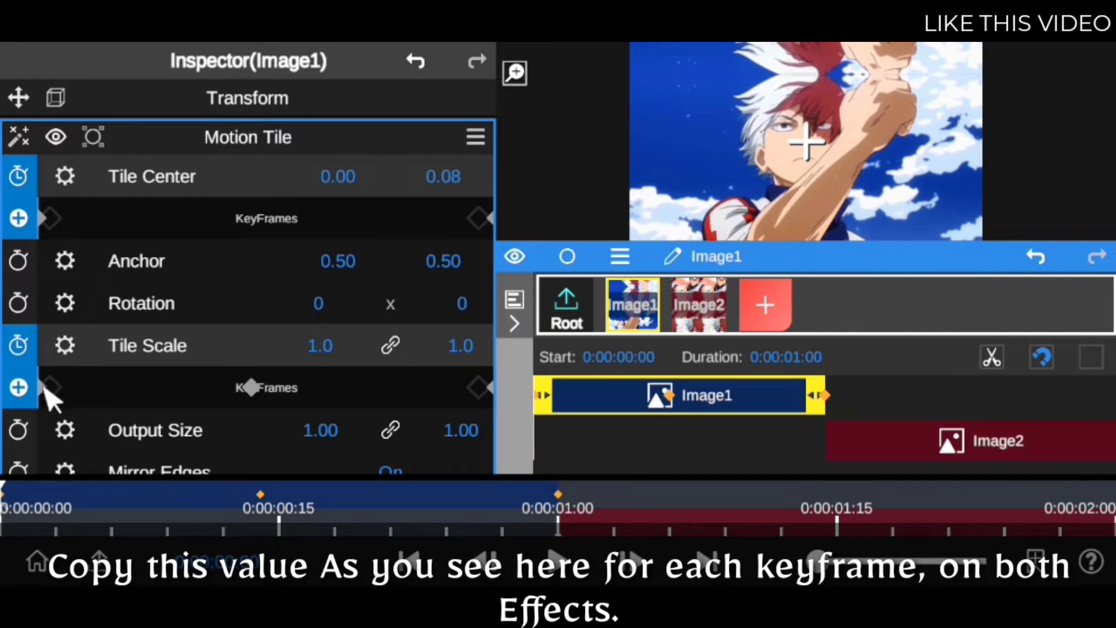
- Set Tile Scale to 0, 1.00 and 0 at the start, middle and end keyframes
left_click(319, 345)
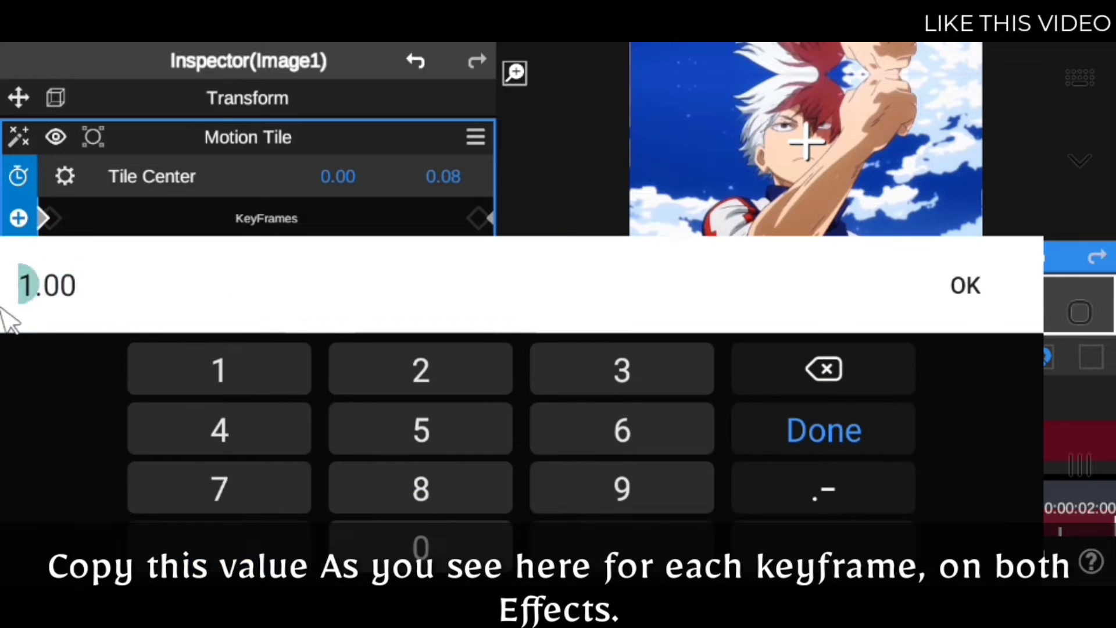
double_click(26, 288)
type("0")
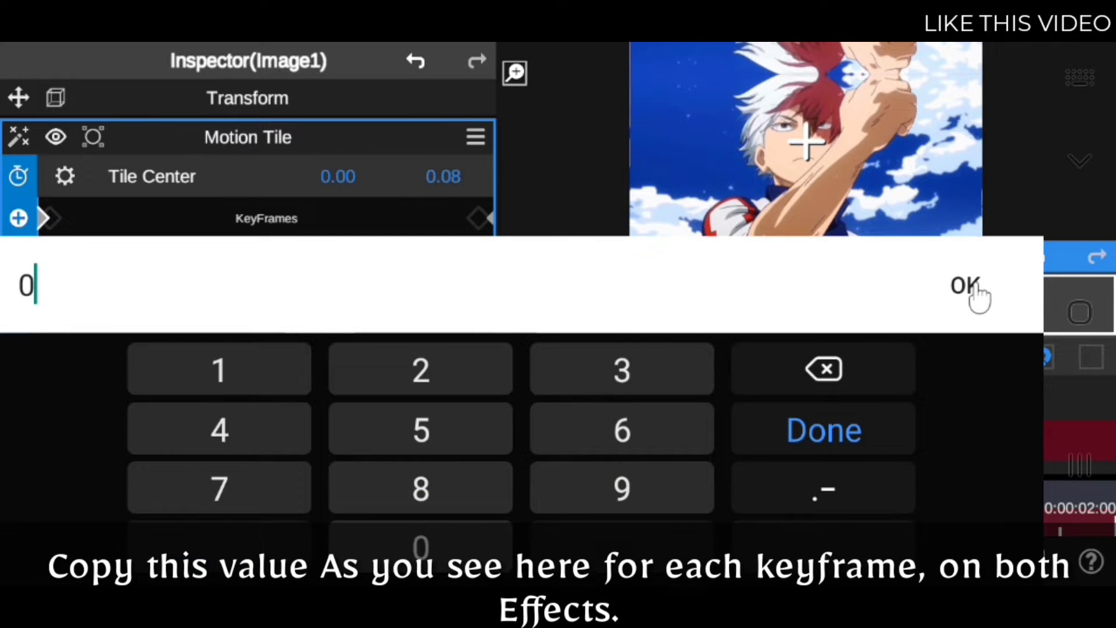
left_click(967, 286)
left_click(249, 387)
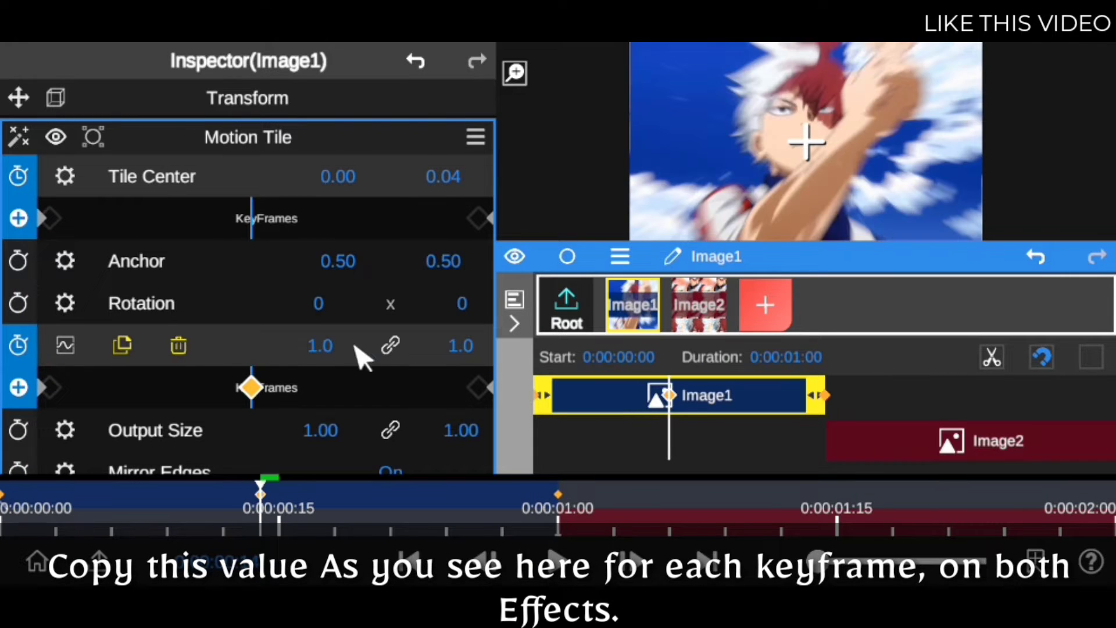
left_click(326, 345)
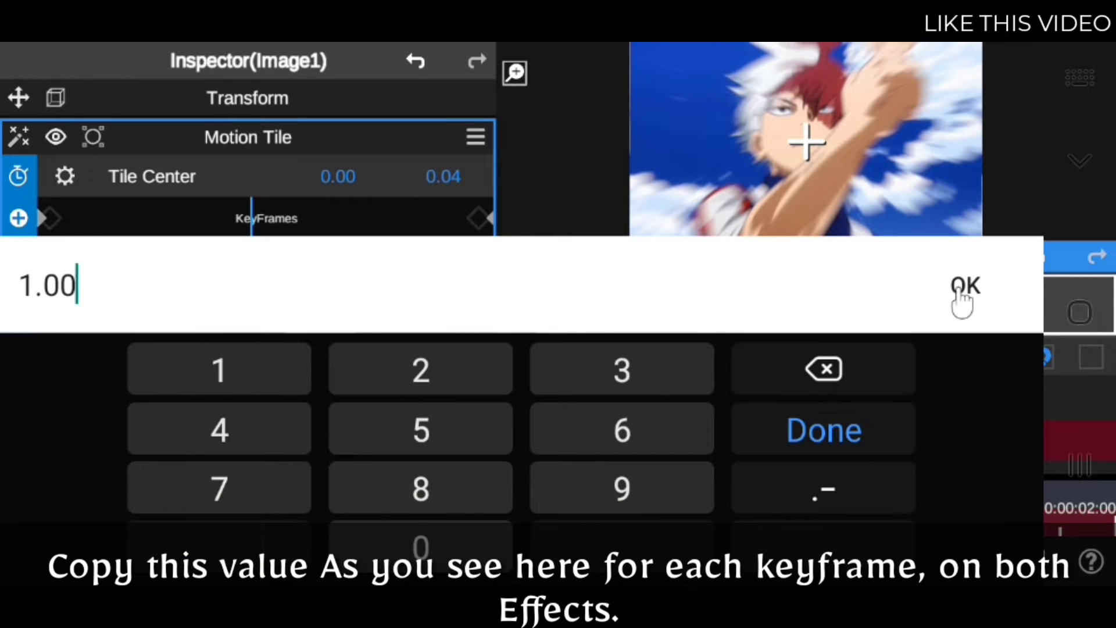
left_click(965, 286)
left_click(488, 388)
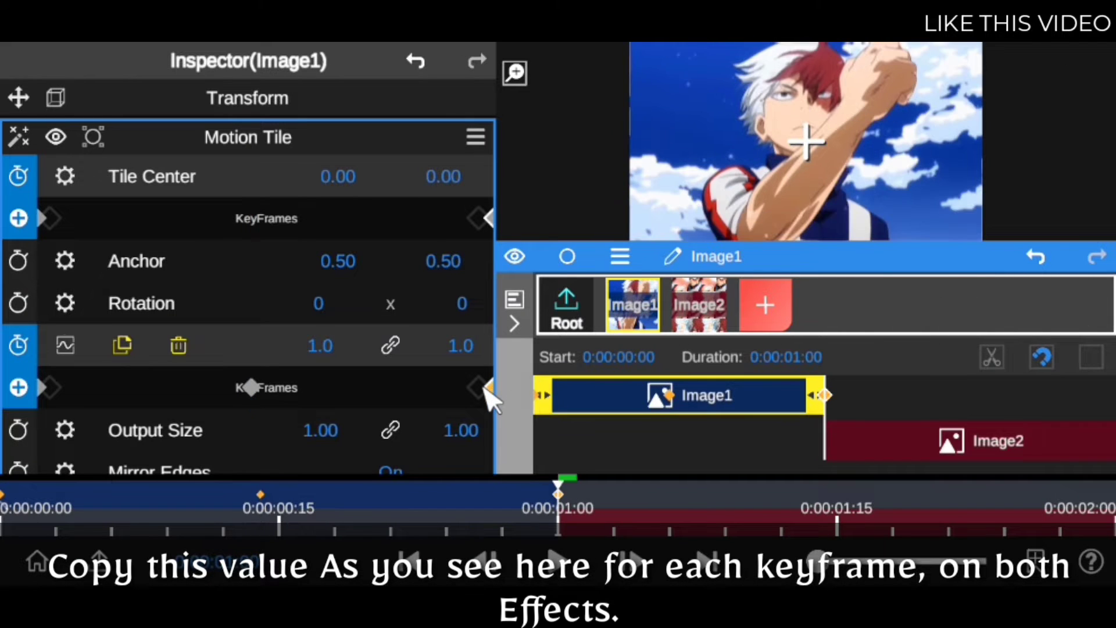
left_click(325, 346)
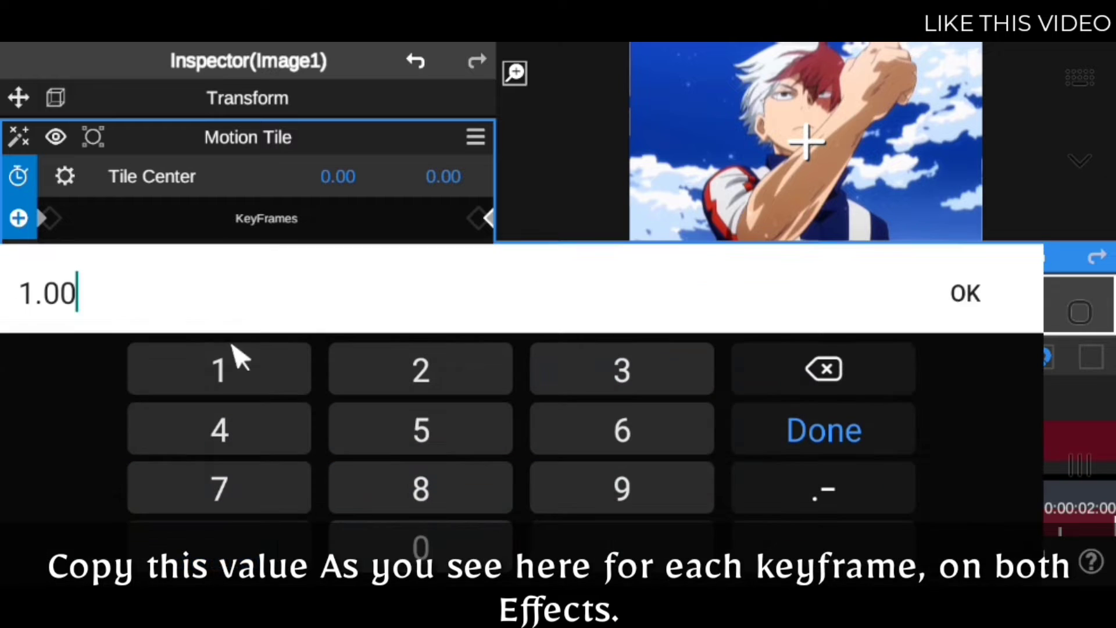
double_click(27, 285)
type("0")
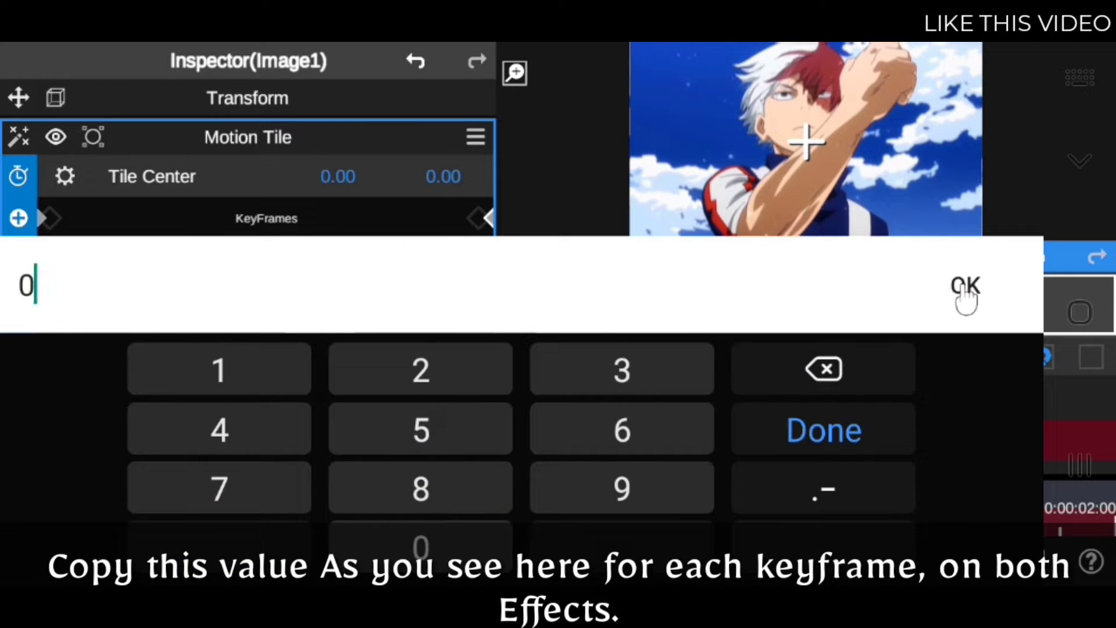
left_click(965, 286)
- Replay the tile animation from the start and open Tile Center's options
left_click_drag(555, 518, 5, 526)
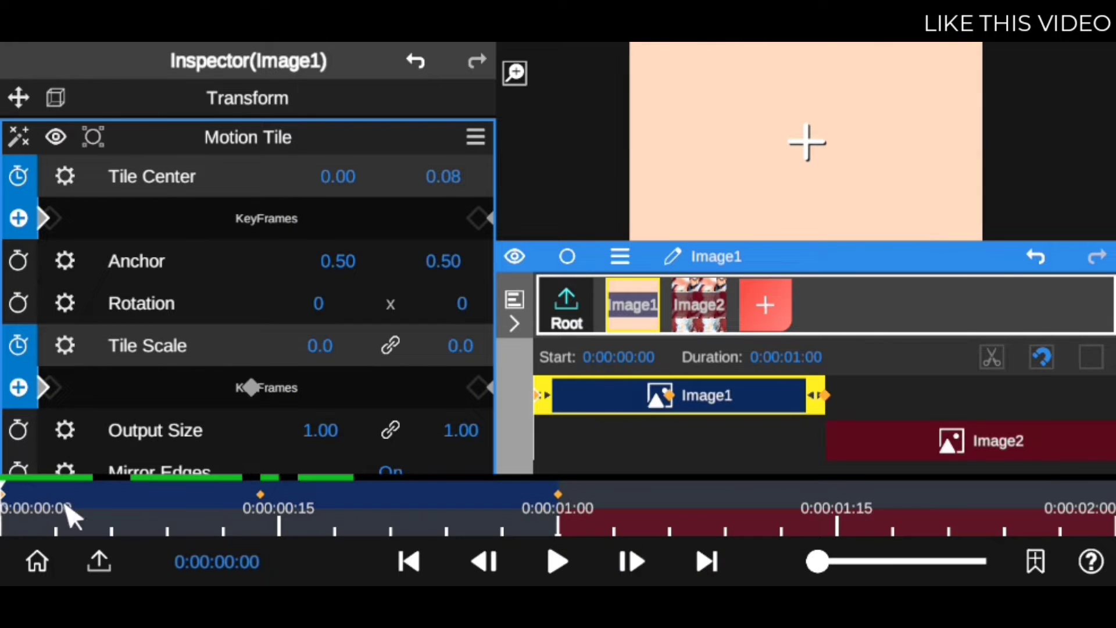
left_click(552, 562)
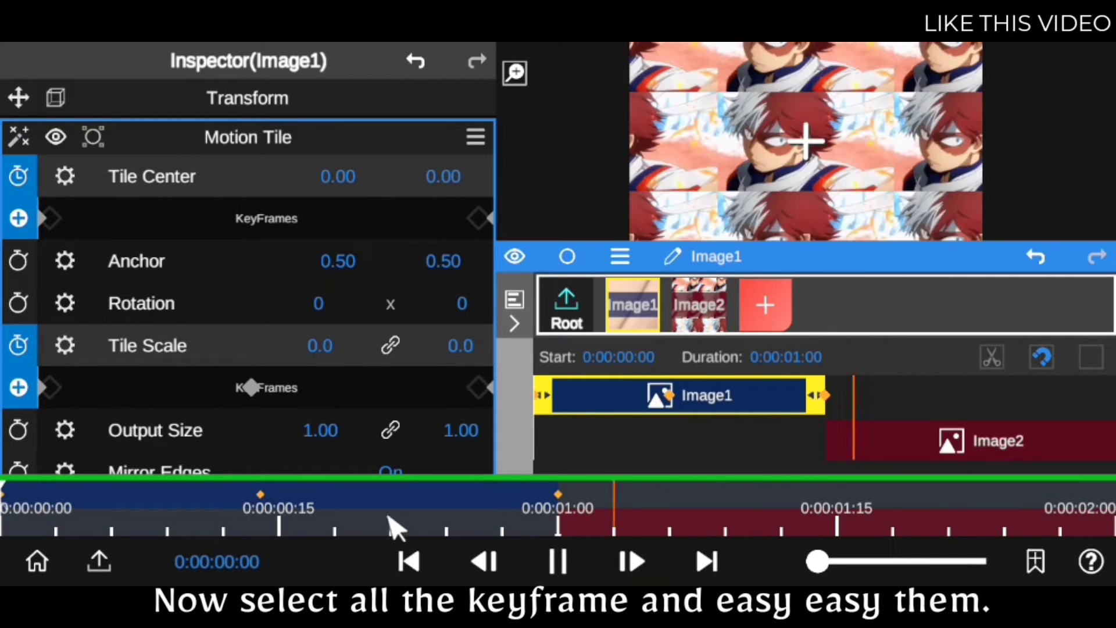
left_click(64, 176)
- Open Tile Center's graph, ease its keyframes and pull the start tangent into a wave
left_click(62, 174)
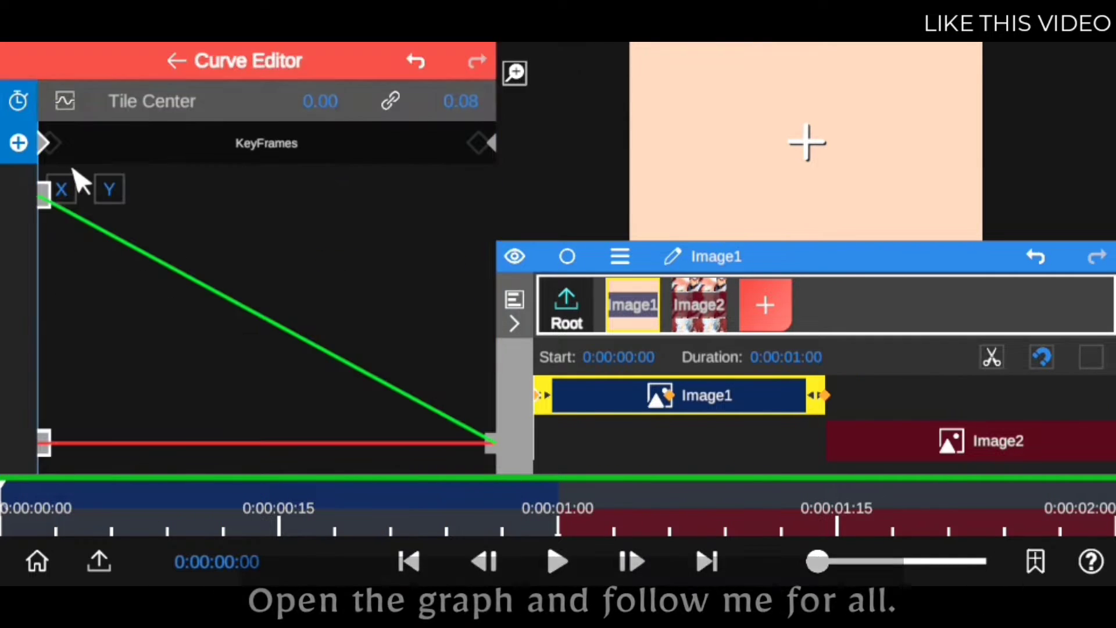
left_click(44, 193)
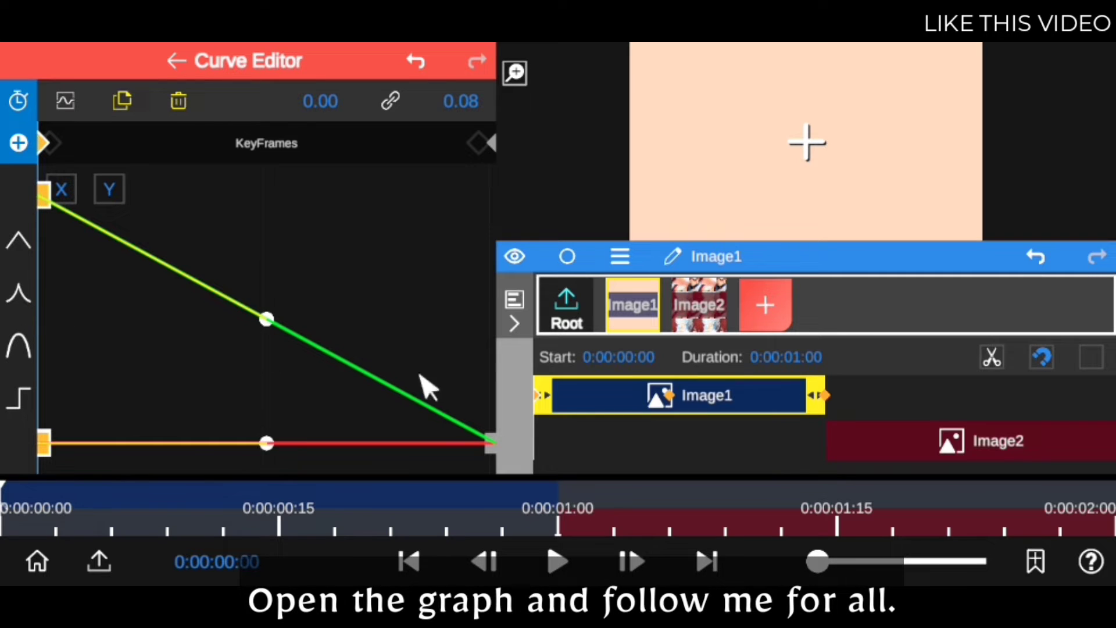
left_click(488, 441)
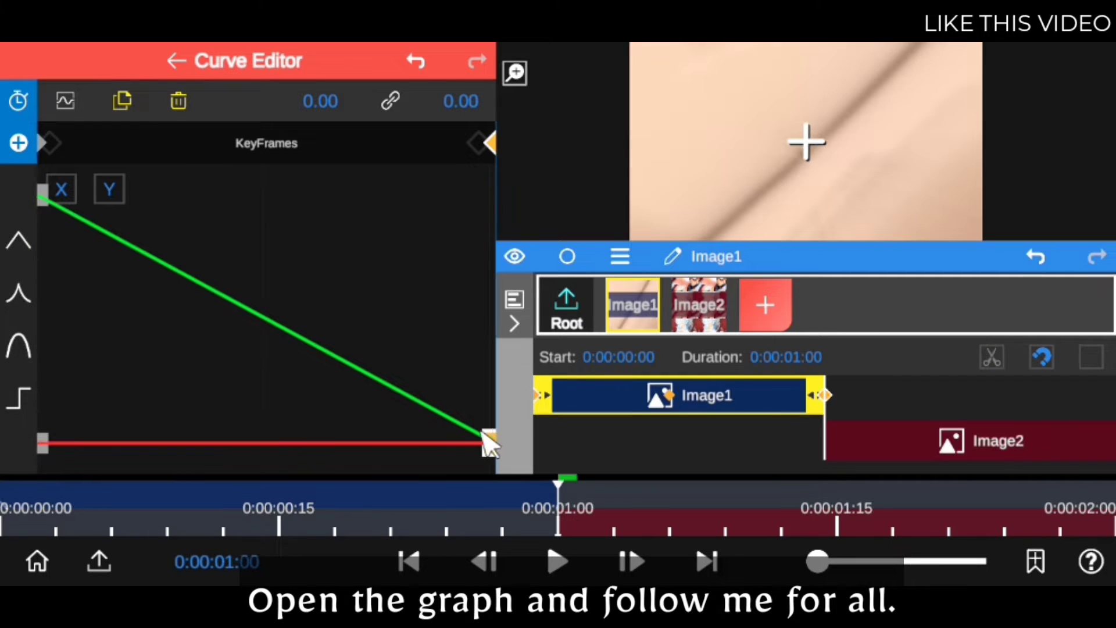
left_click(23, 301)
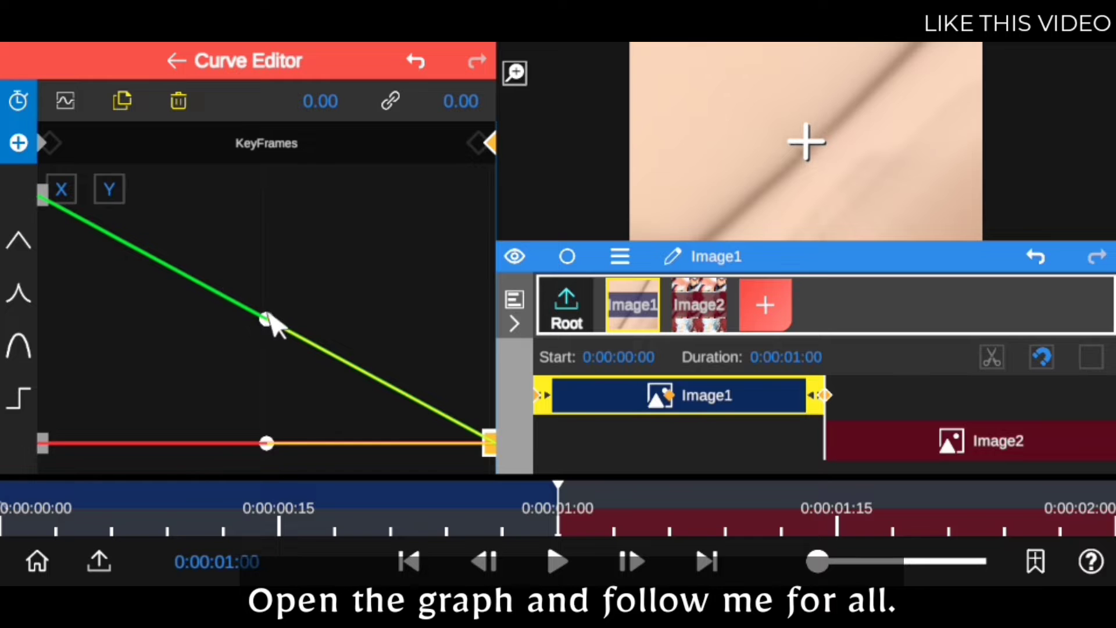
left_click_drag(266, 318, 294, 242)
left_click(46, 192)
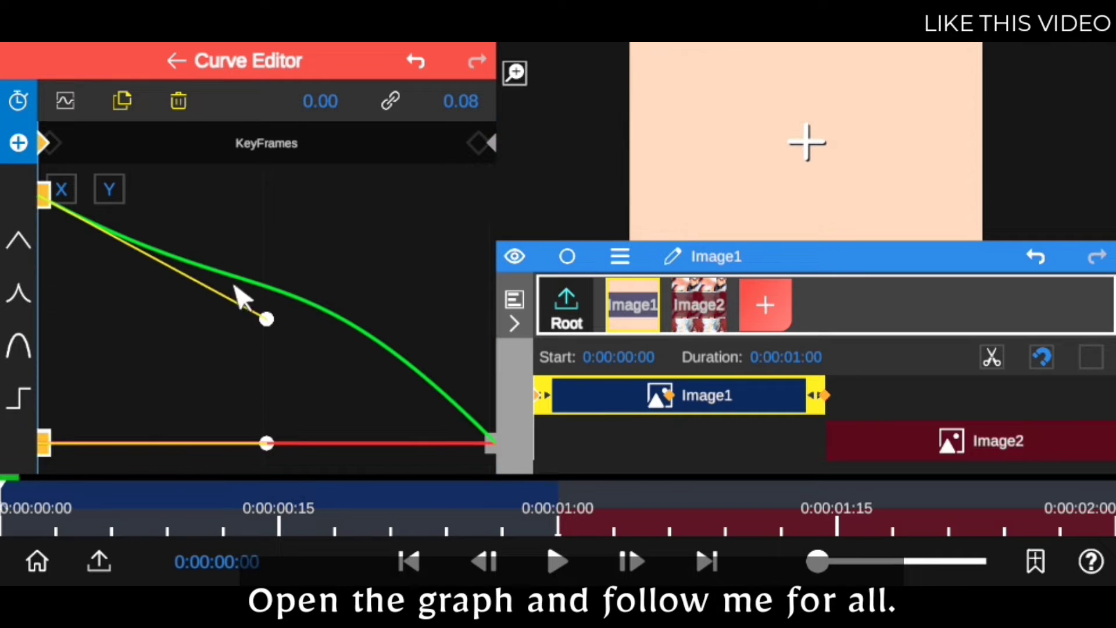
mouse_move(266, 319)
left_mouse_down()
mouse_move(203, 407)
mouse_move(137, 315)
mouse_move(132, 443)
left_mouse_up()
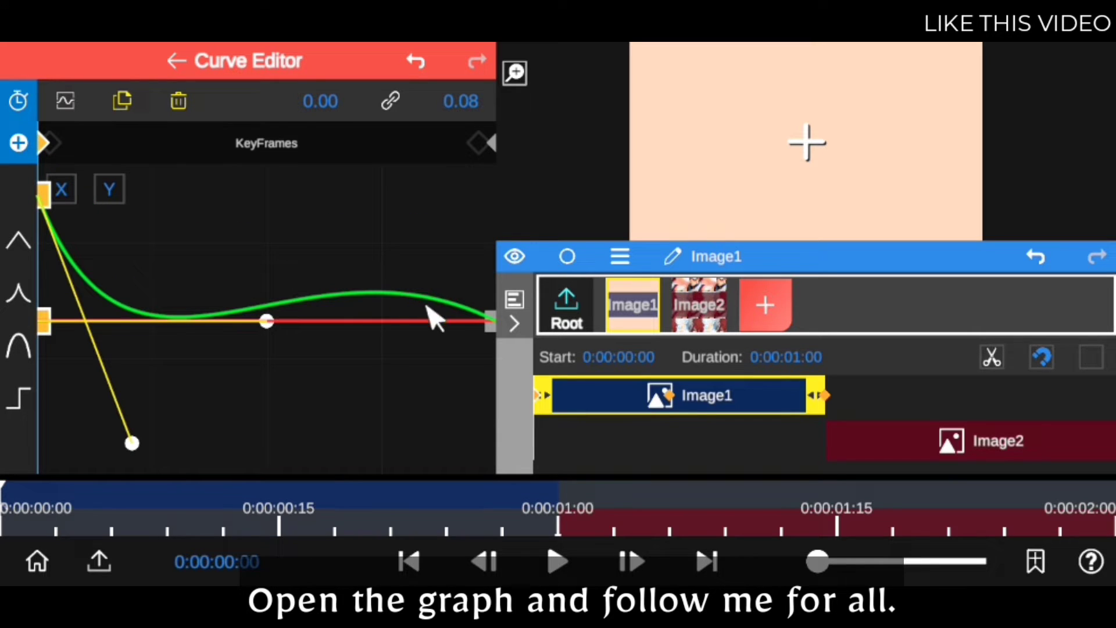
- Fine-tune start and end tangents for an overshooting settle, preview it, and close the graph
left_click(487, 319)
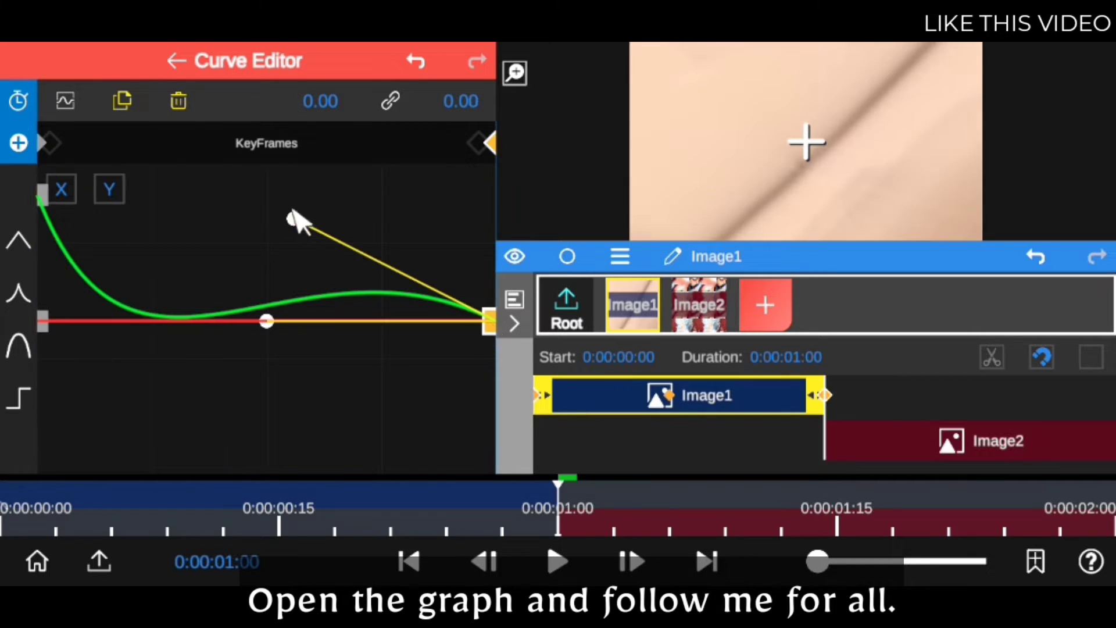
left_click_drag(294, 220, 286, 195)
left_click(46, 196)
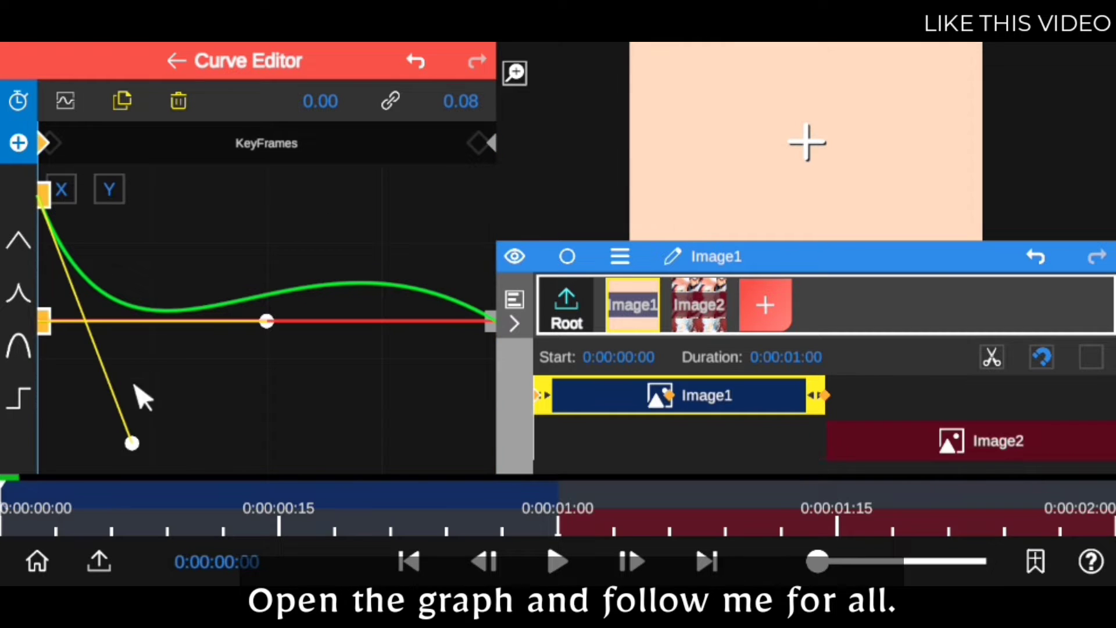
left_click_drag(132, 445, 123, 407)
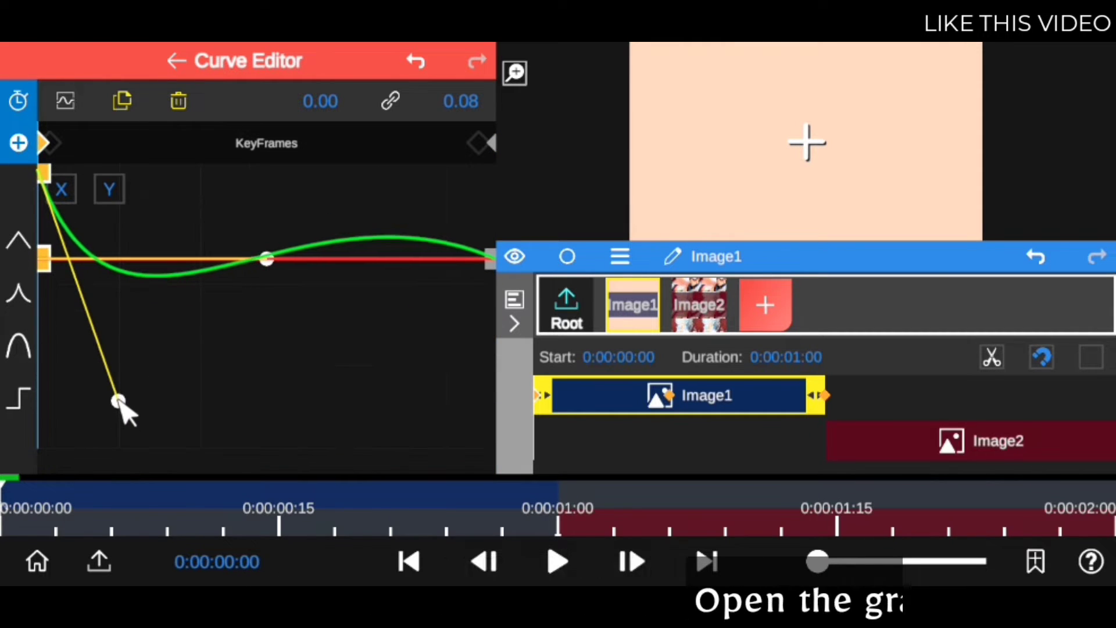
left_click(491, 291)
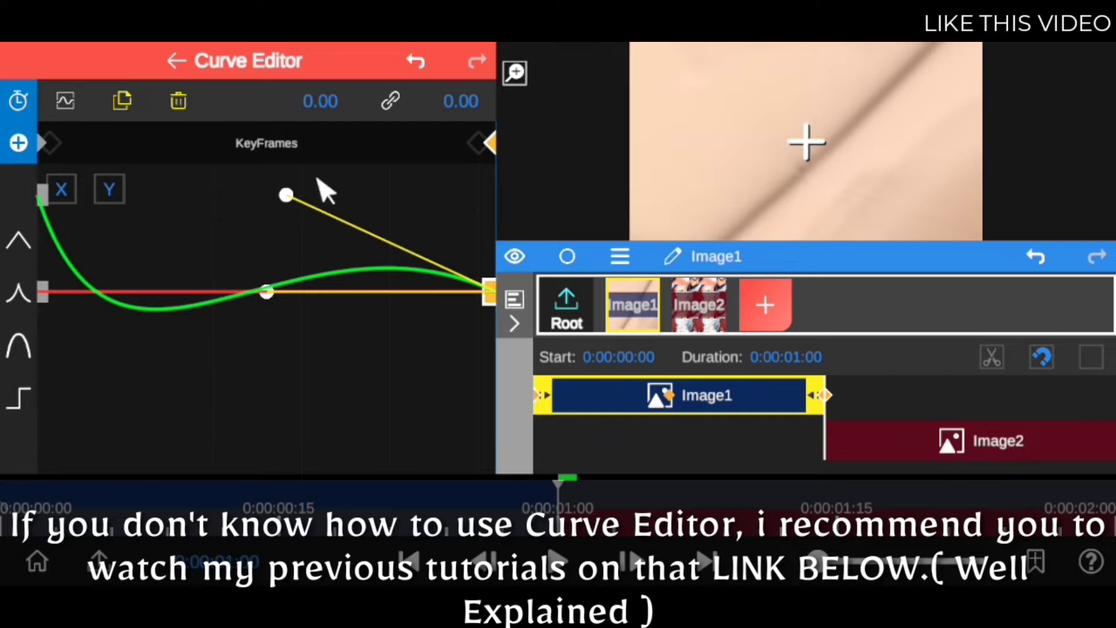
left_click_drag(284, 196, 291, 229)
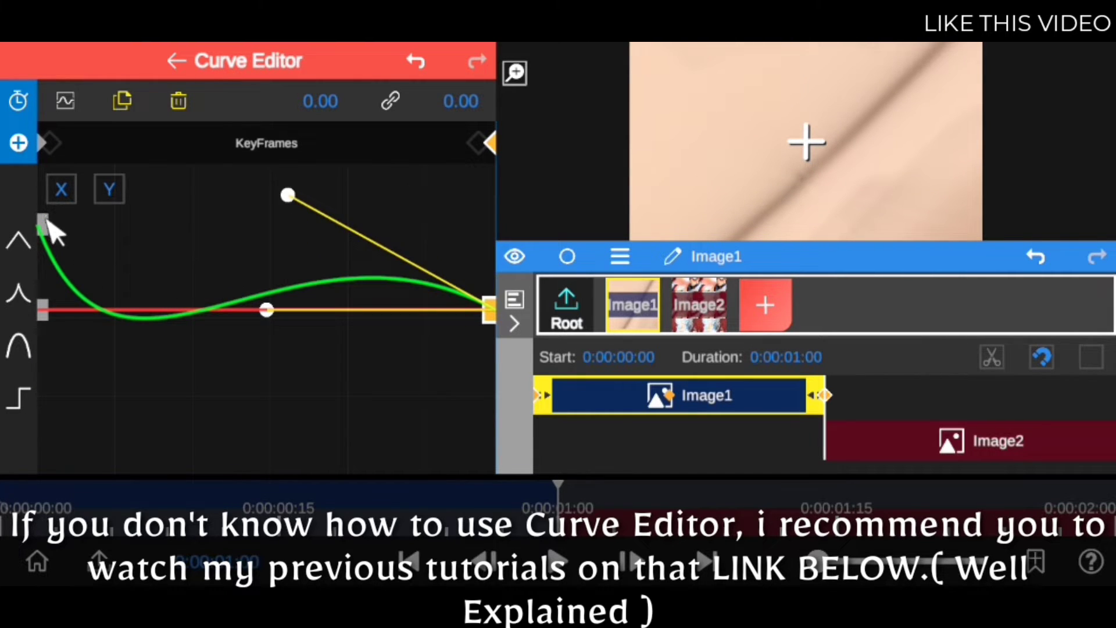
left_click(44, 224)
left_click_drag(117, 443, 112, 444)
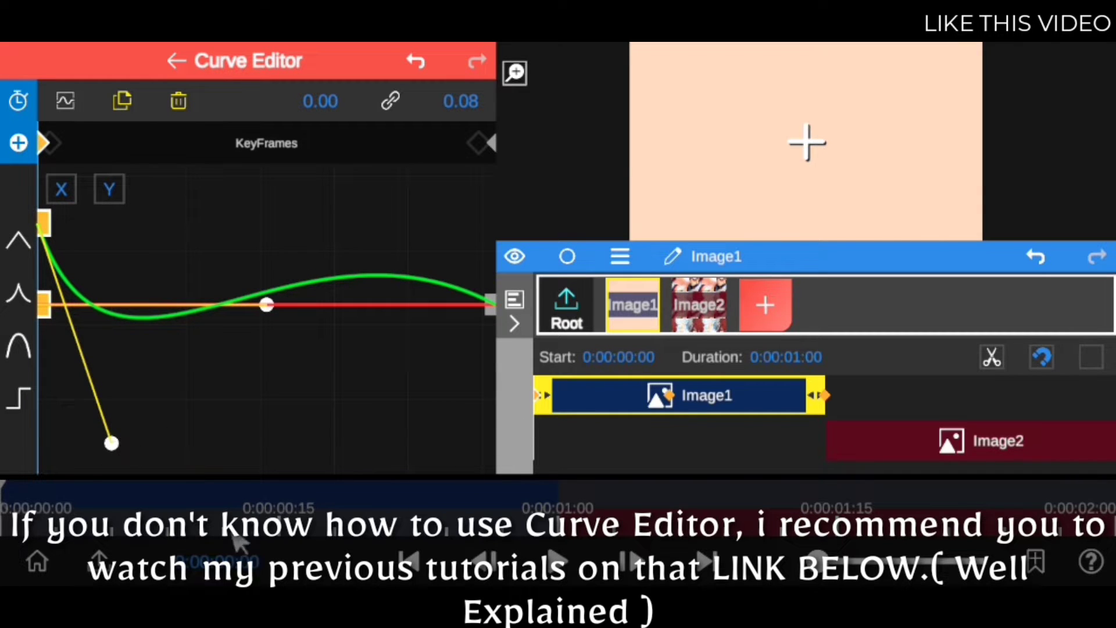
key("space")
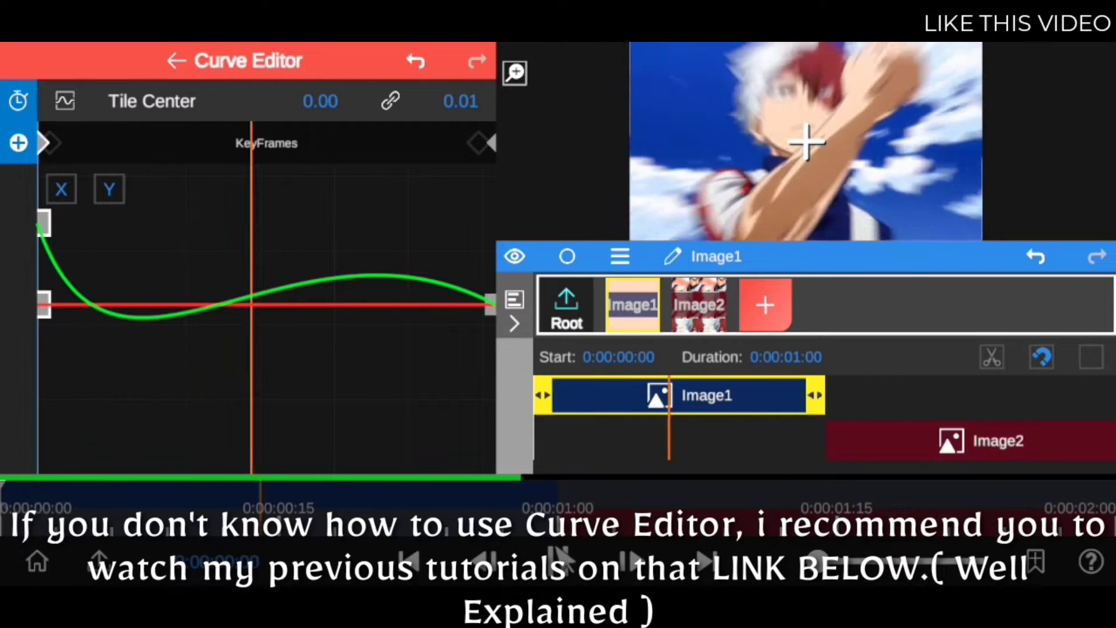
left_click(177, 56)
- Open Tile Scale's graph and make its start, peak and end keyframes smooth
left_click(251, 387)
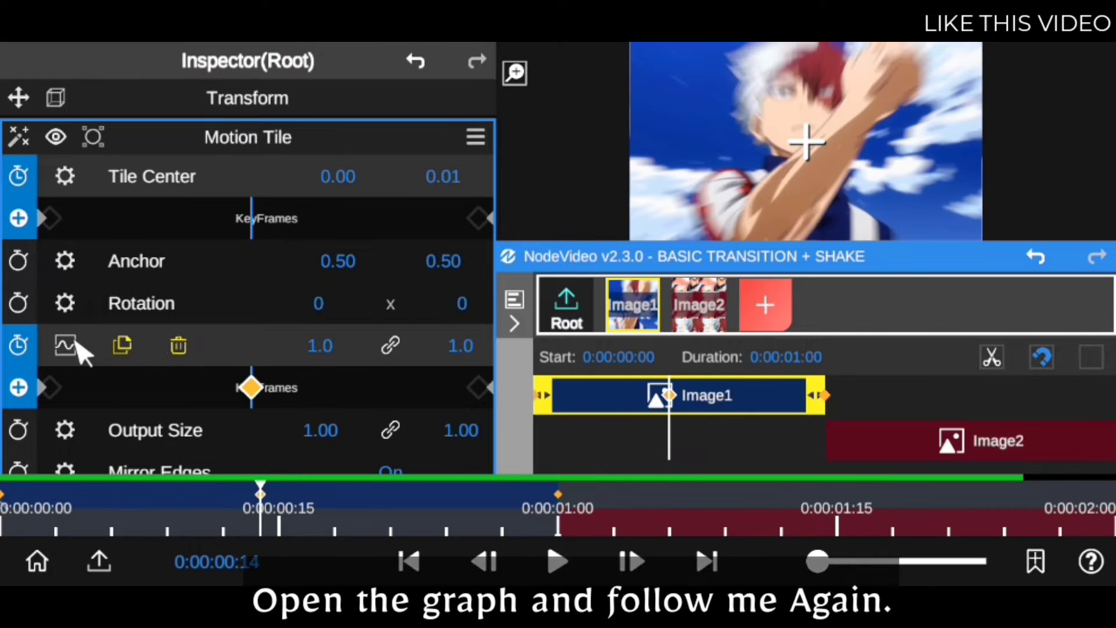
left_click(65, 346)
left_click(250, 196)
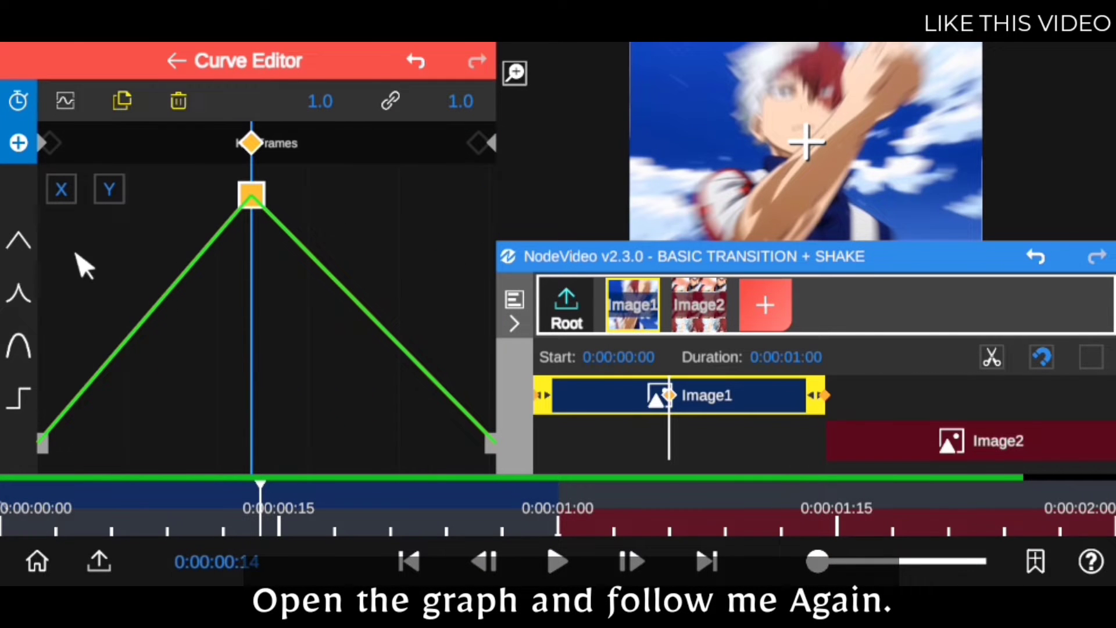
left_click(22, 292)
left_click(42, 442)
left_click(19, 293)
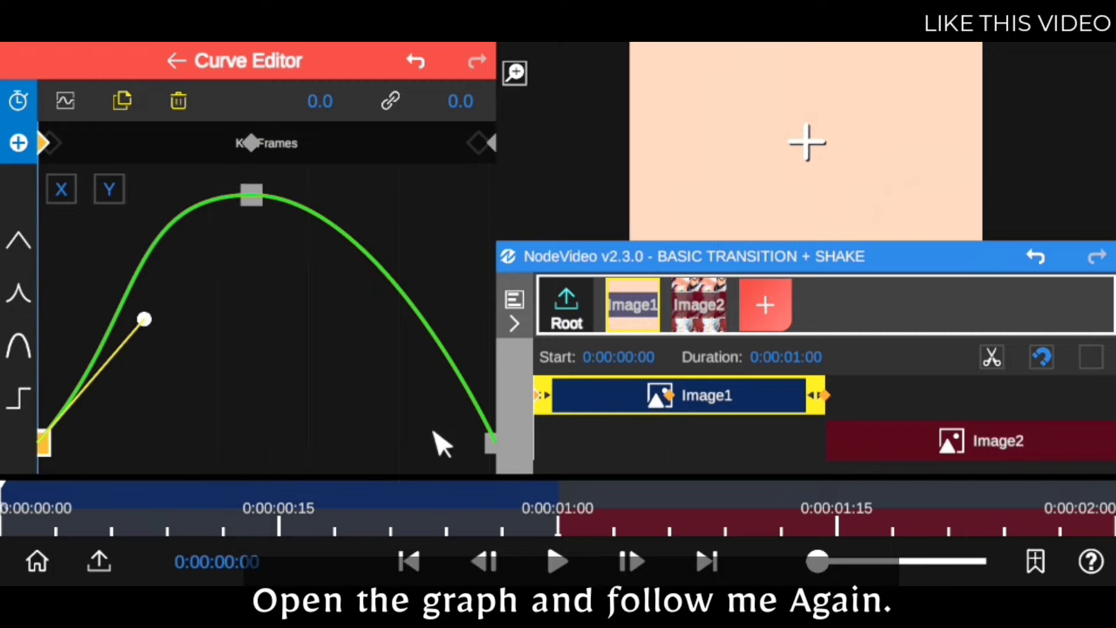
left_click(489, 442)
left_click(19, 293)
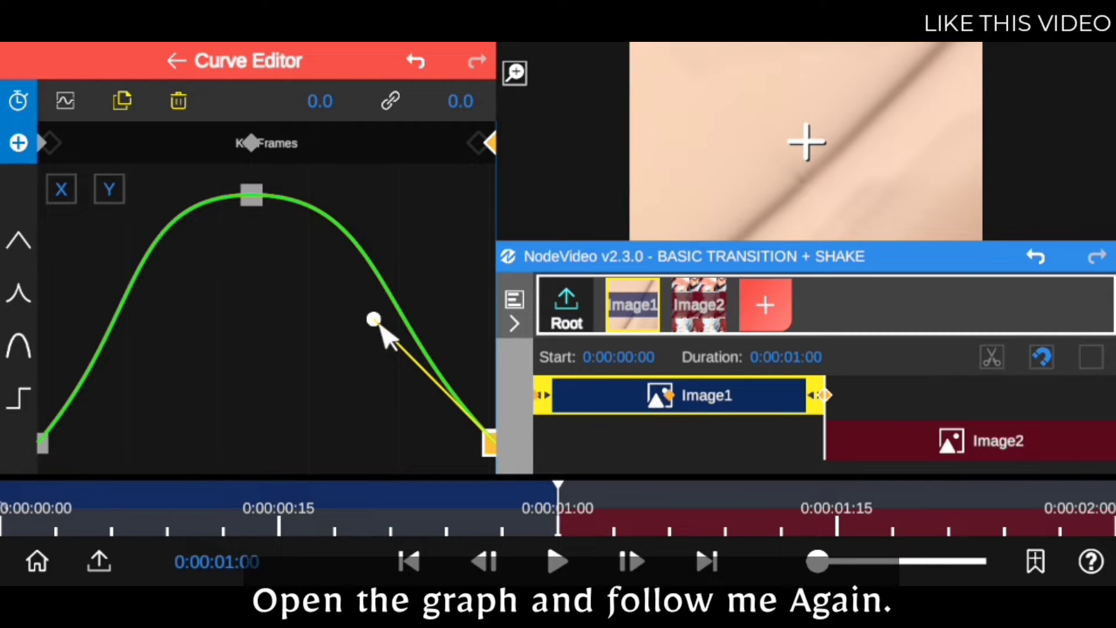
- Shape the tangents into a rounded arch, shift the peak later, preview, then rewind
left_click_drag(375, 321, 486, 215)
left_click(44, 445)
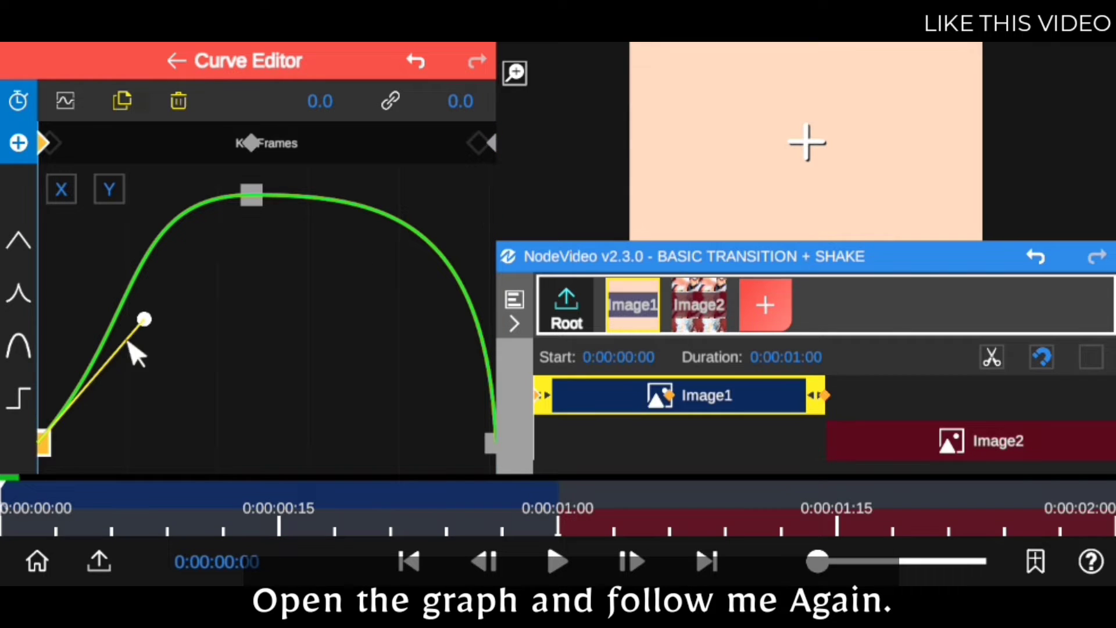
left_click_drag(154, 318, 43, 236)
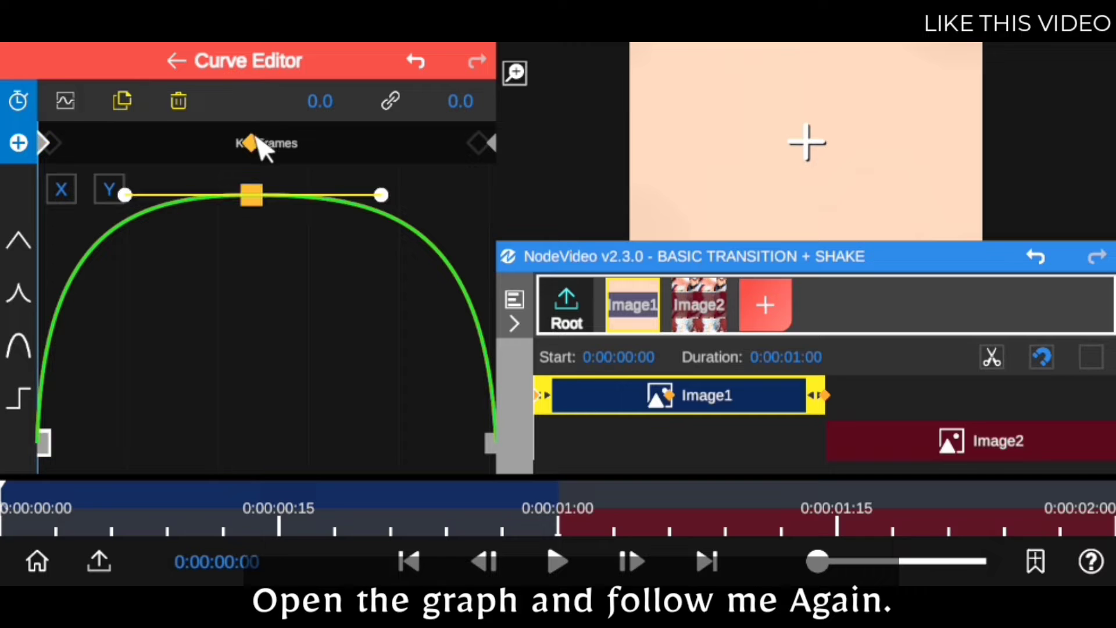
left_click_drag(257, 141, 274, 140)
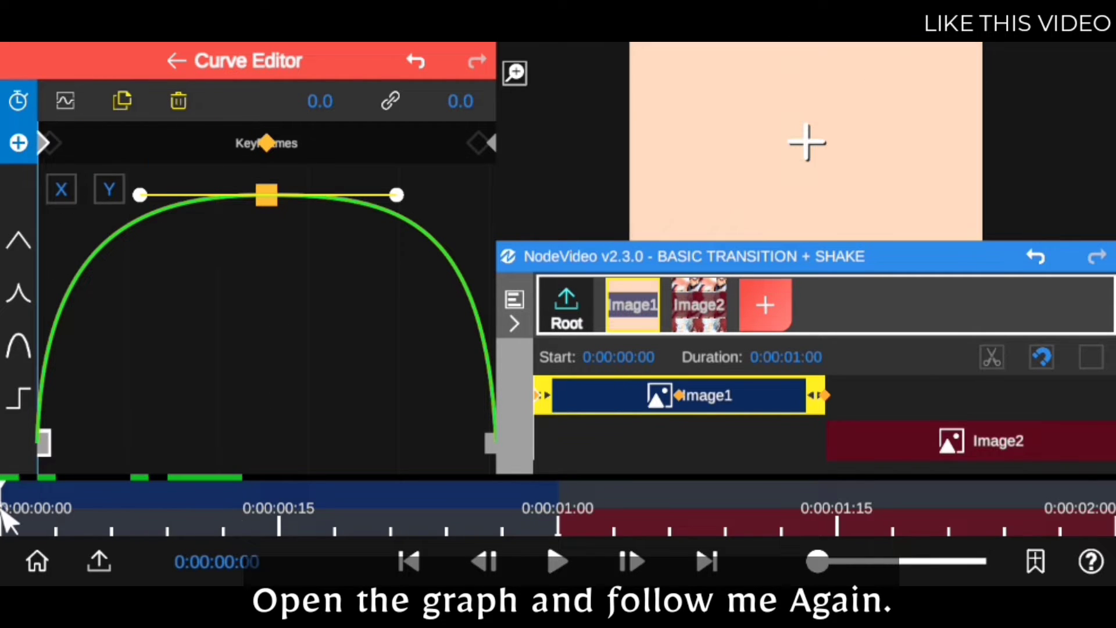
mouse_move(5, 512)
left_mouse_down()
mouse_move(435, 549)
mouse_move(3, 535)
left_mouse_up()
left_click(552, 562)
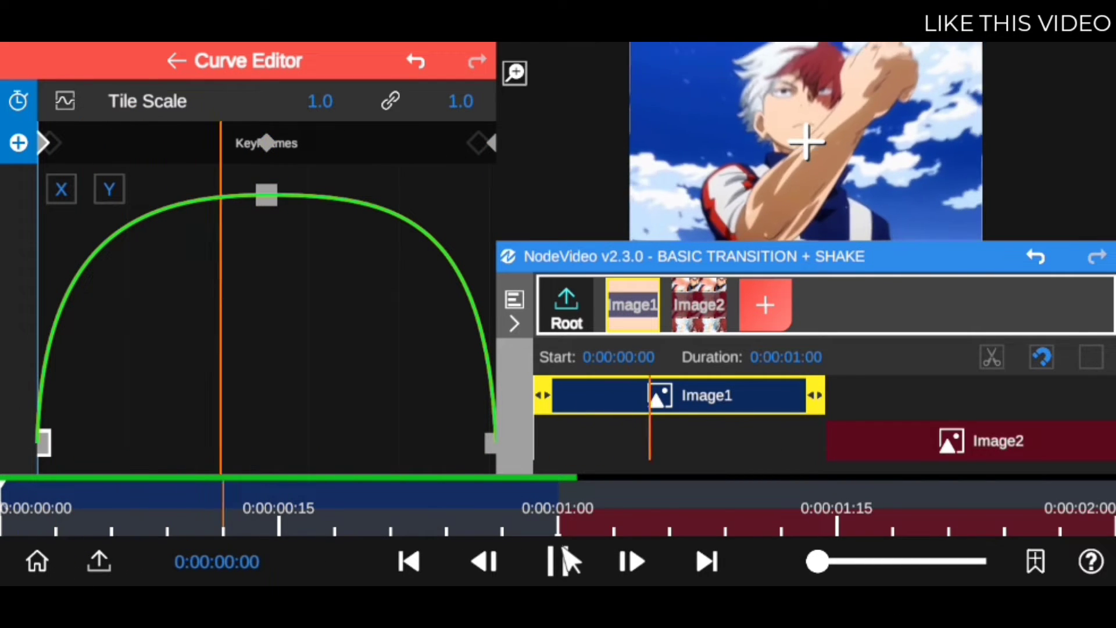
left_click(555, 563)
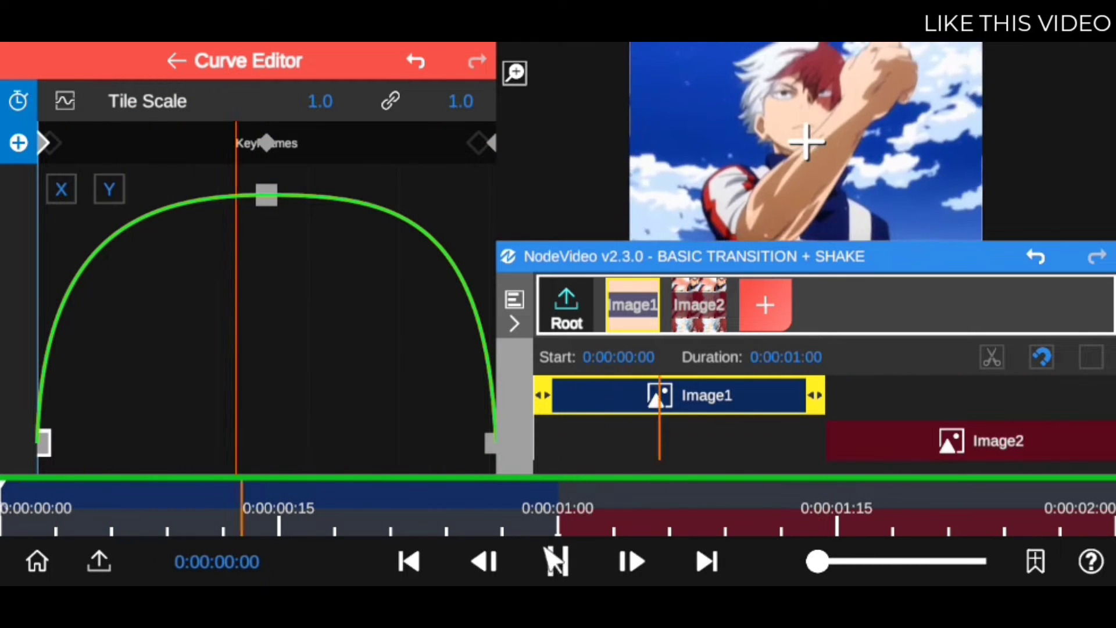
left_click(175, 62)
left_click(3, 511)
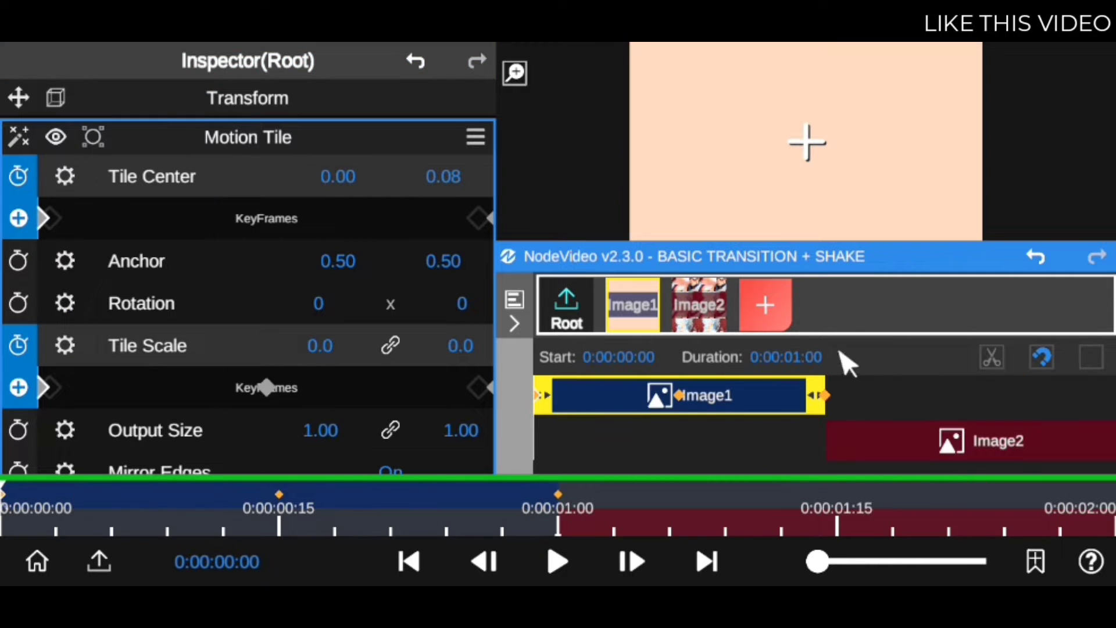
- Enlarge the preview, play back the Image1 transition, then enlarge the timeline again
left_click_drag(808, 257, 811, 327)
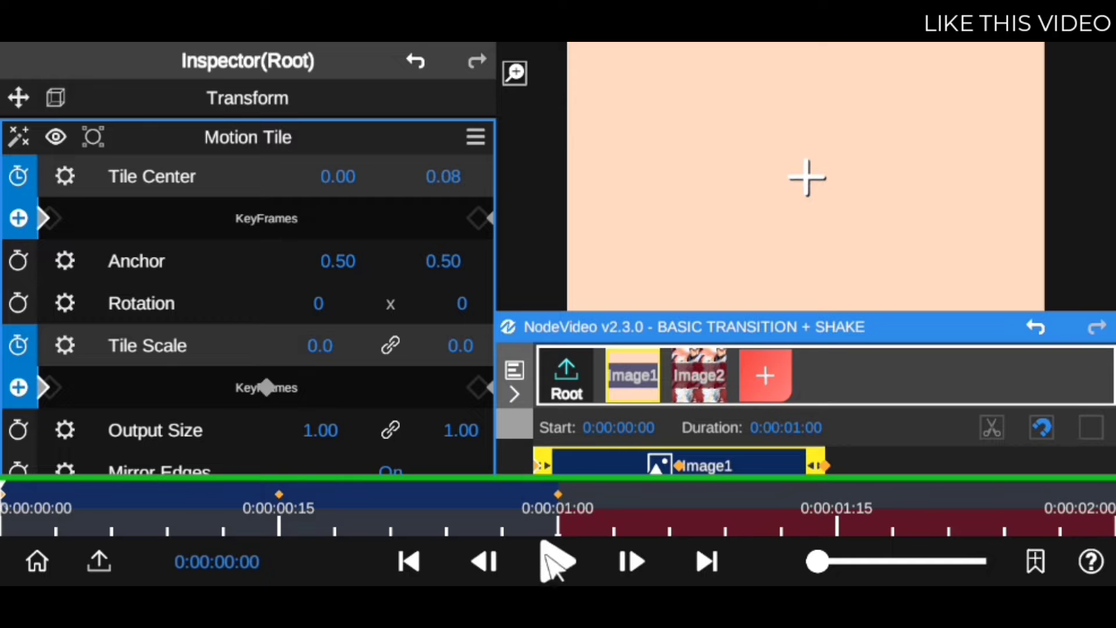
left_click(555, 561)
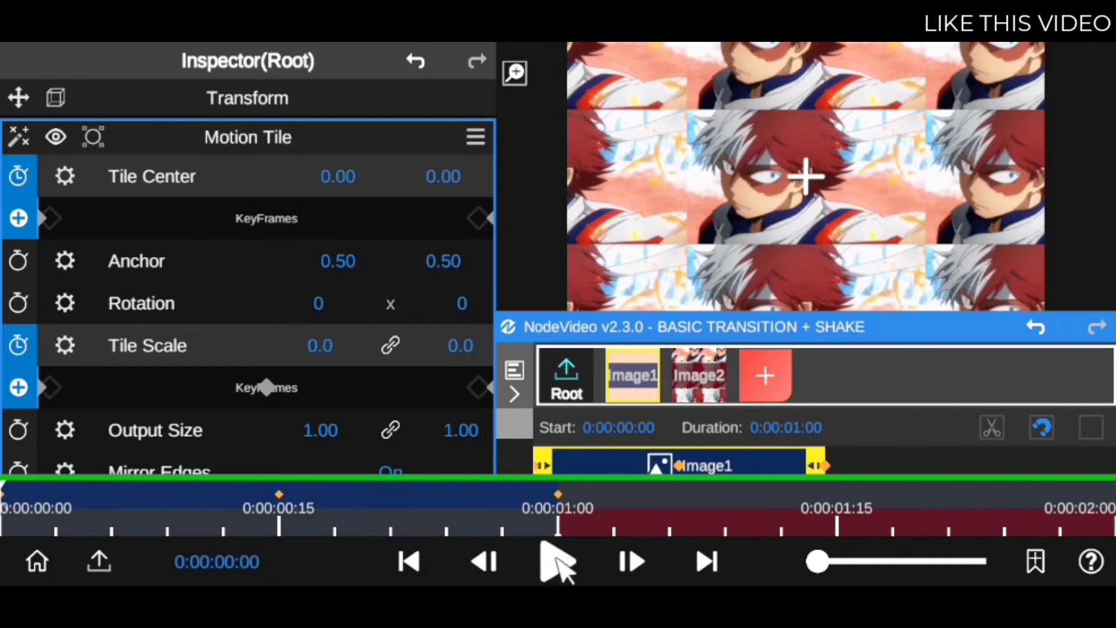
left_click(557, 563)
left_click(6, 511)
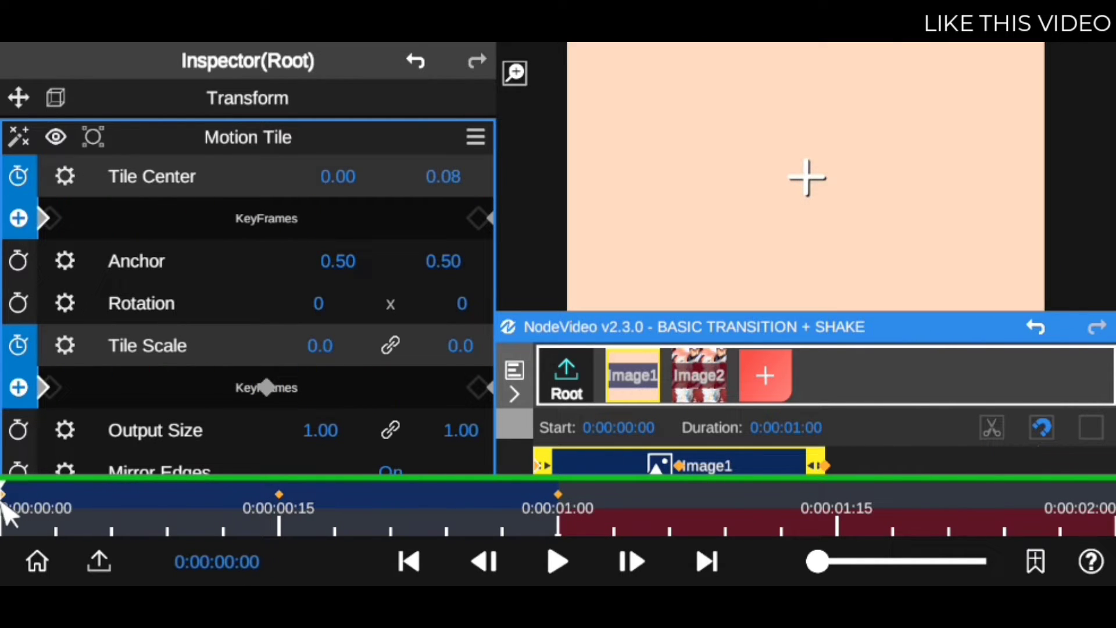
mouse_move(837, 329)
left_mouse_down()
mouse_move(842, 186)
mouse_move(847, 238)
left_mouse_up()
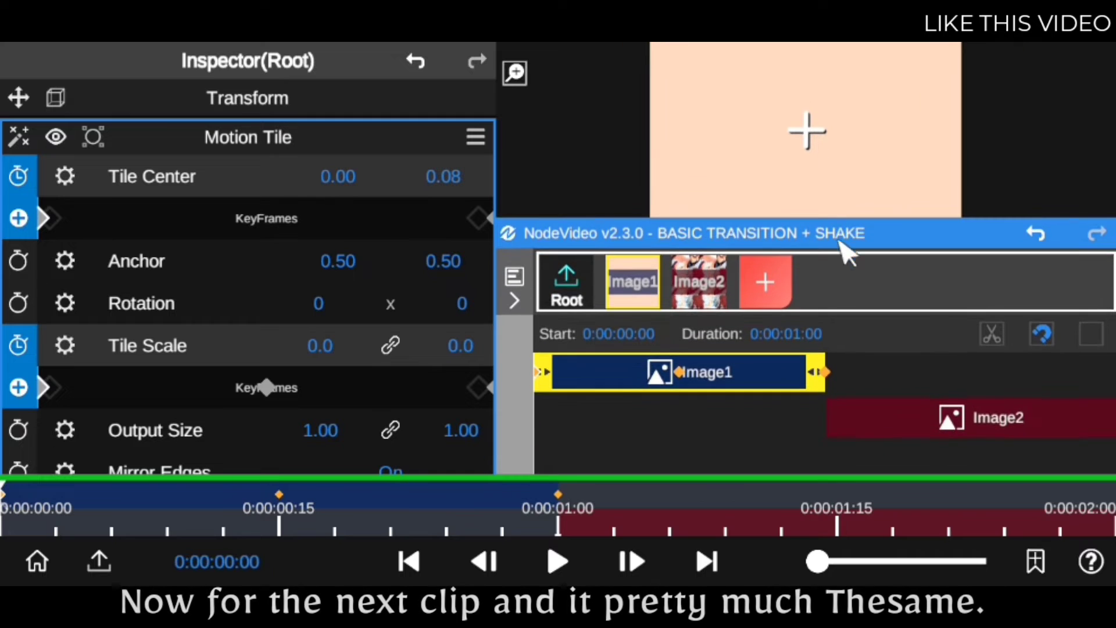
- Copy Image1's Motion Tile effect and paste it onto the Image2 clip
left_click(943, 418)
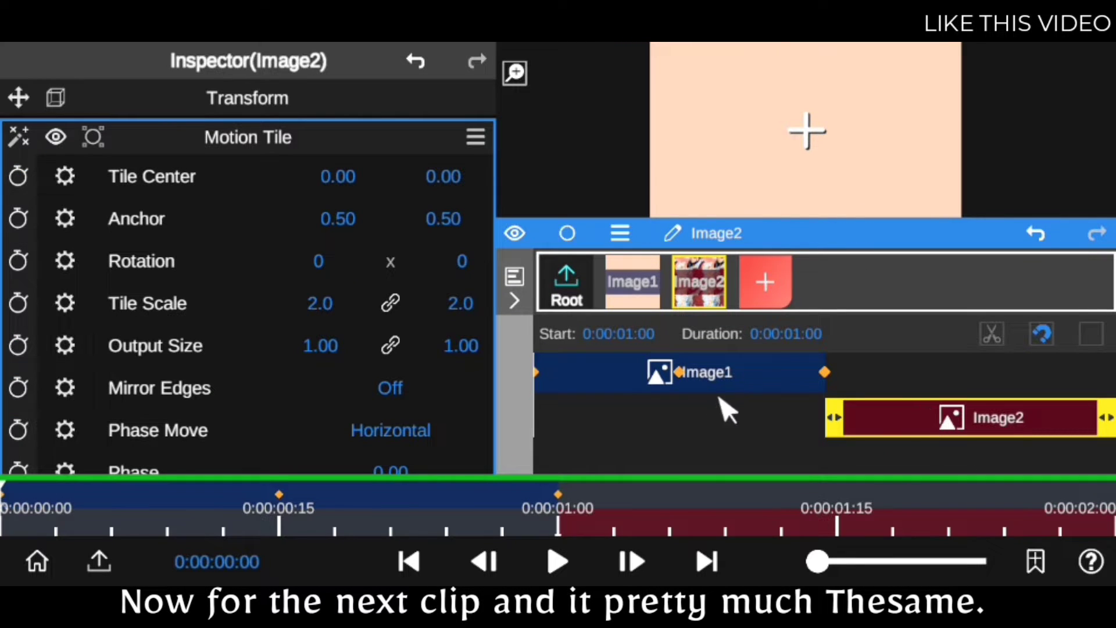
left_click(645, 374)
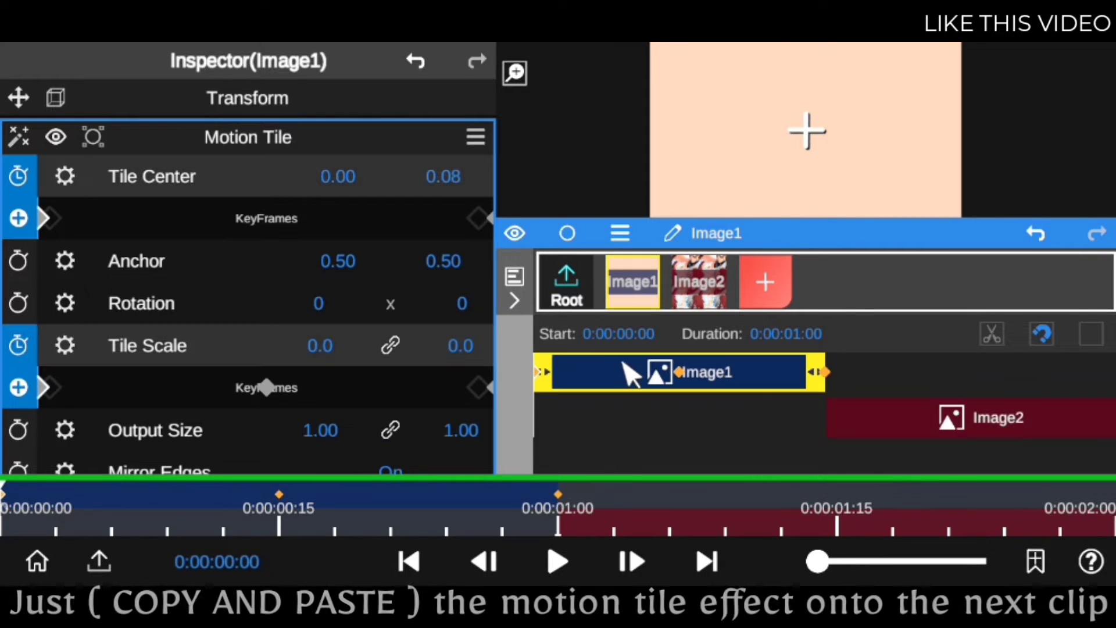
left_click(477, 137)
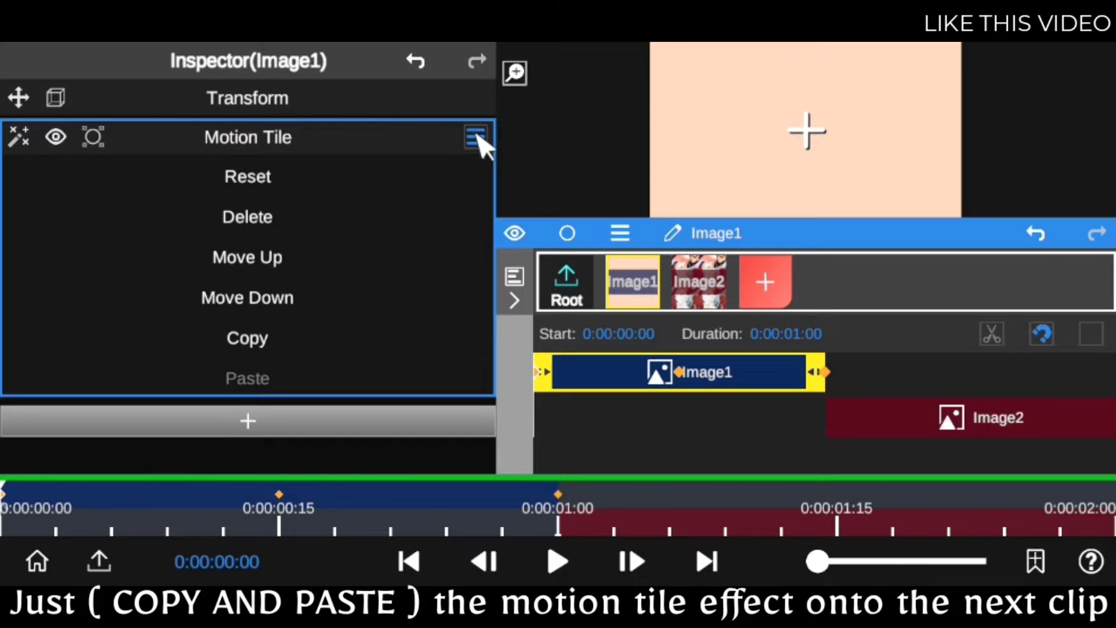
left_click(263, 340)
left_click(1000, 407)
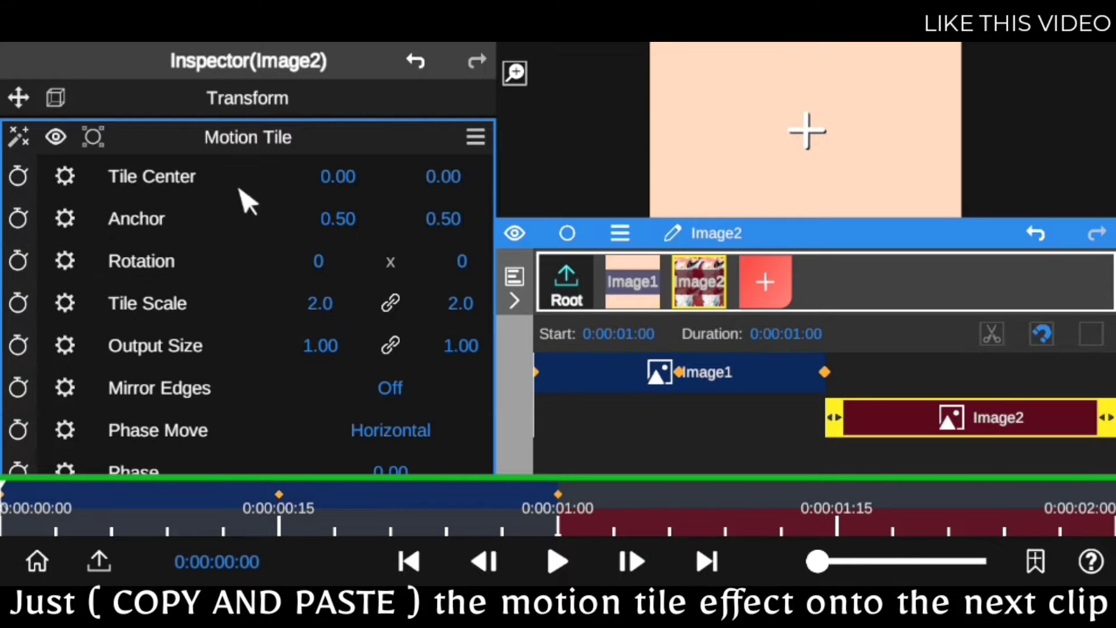
left_click(476, 138)
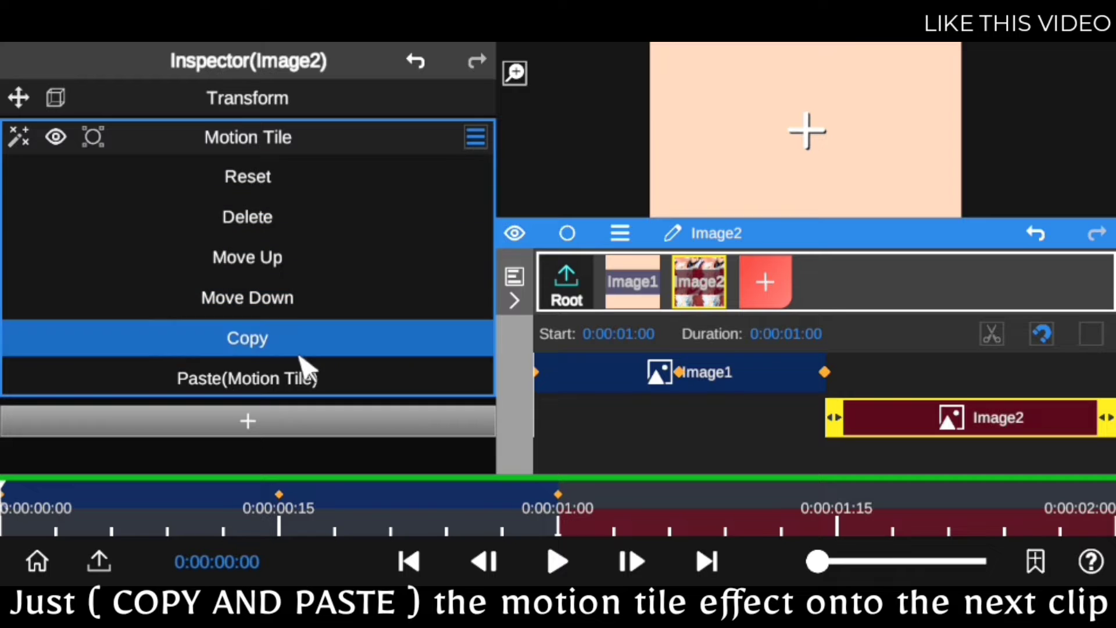
left_click(285, 379)
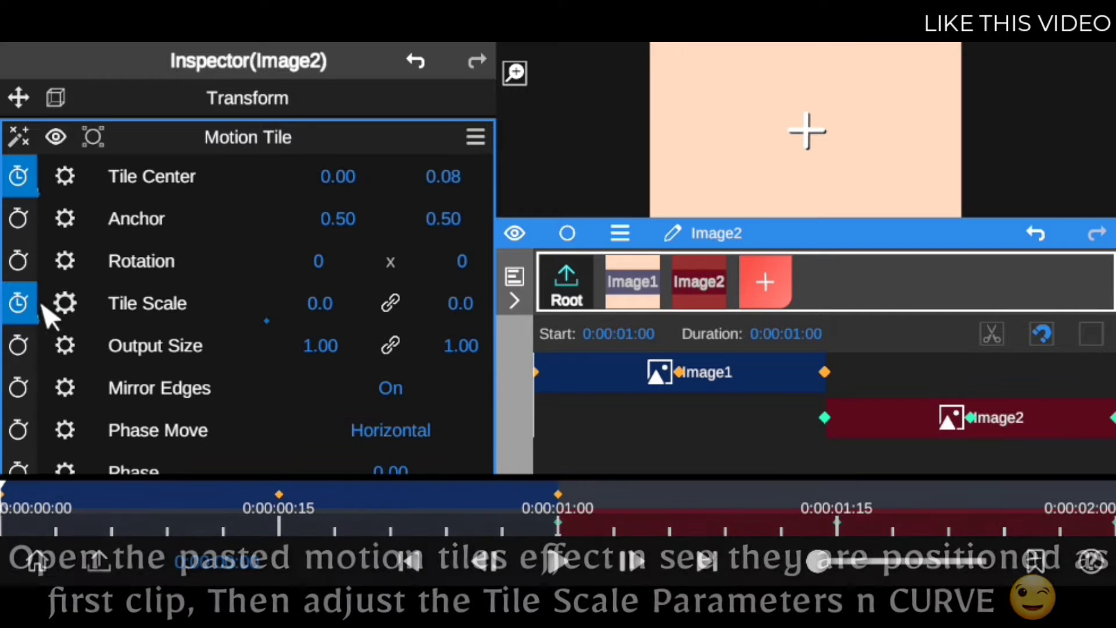
- Show Image2's keyframe rows, play the pasted animation, and set the first Tile Scale to 2.5
left_click(18, 302)
left_click(19, 174)
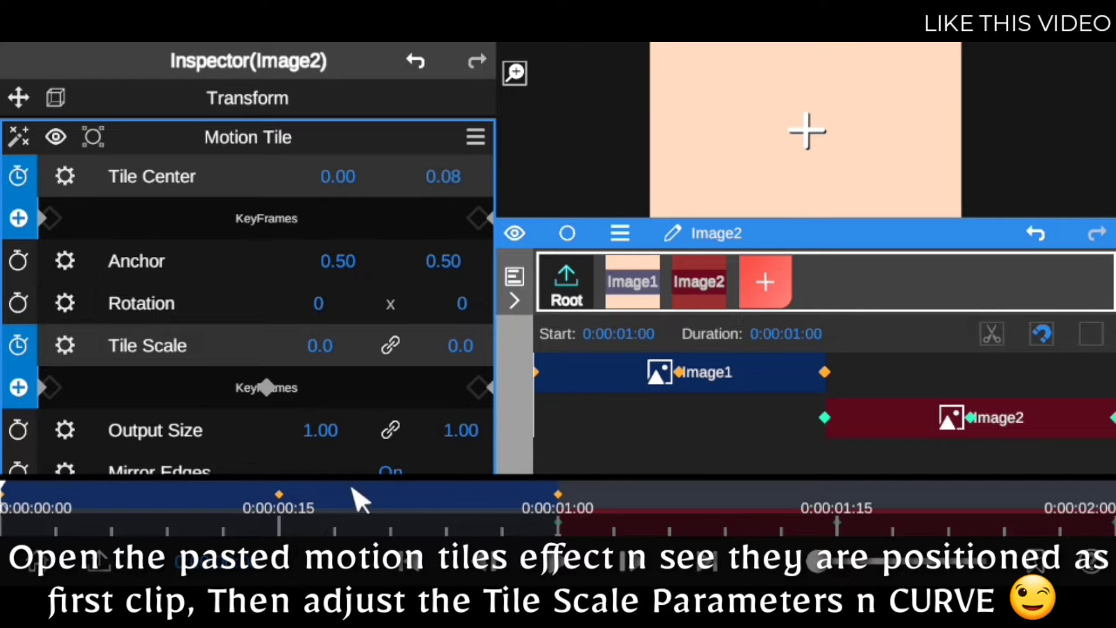
left_click(613, 535)
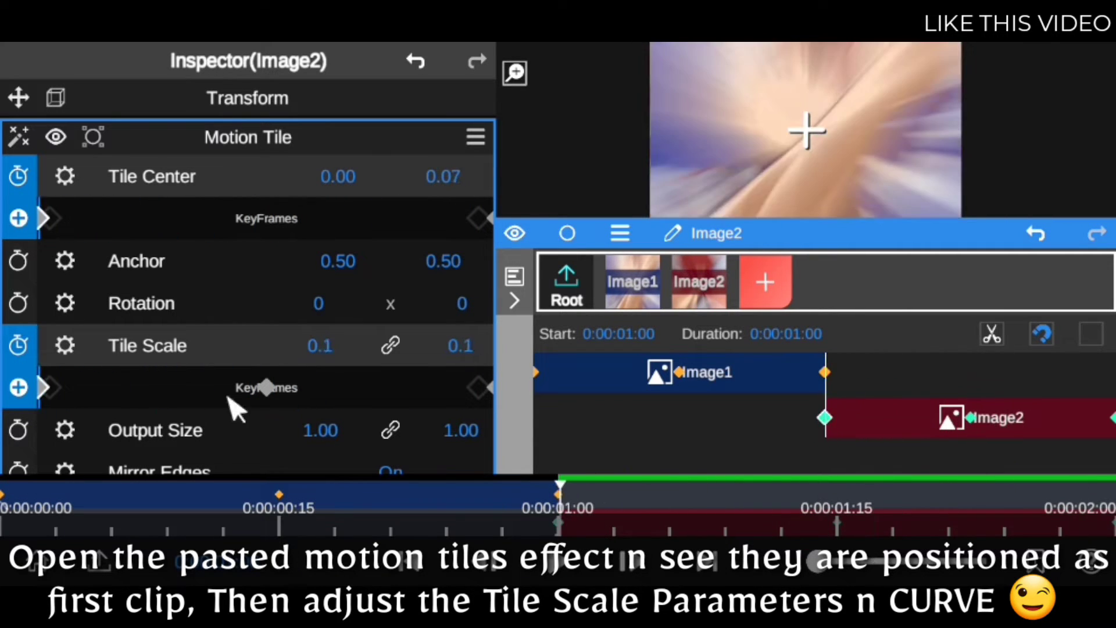
left_click(326, 347)
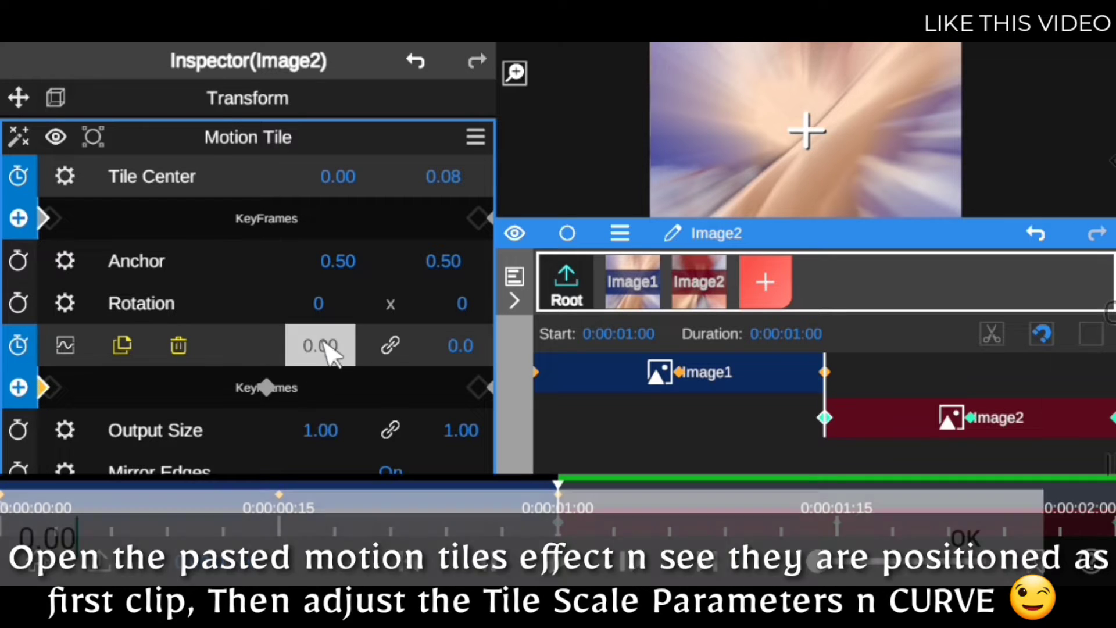
left_click(433, 384)
type("2.5")
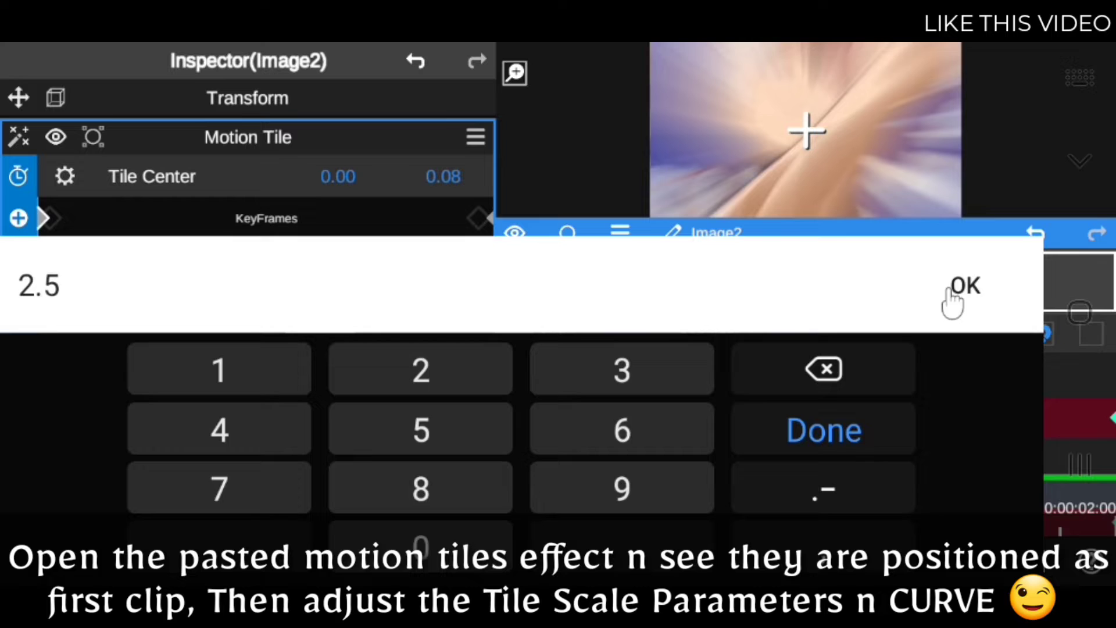
left_click(950, 294)
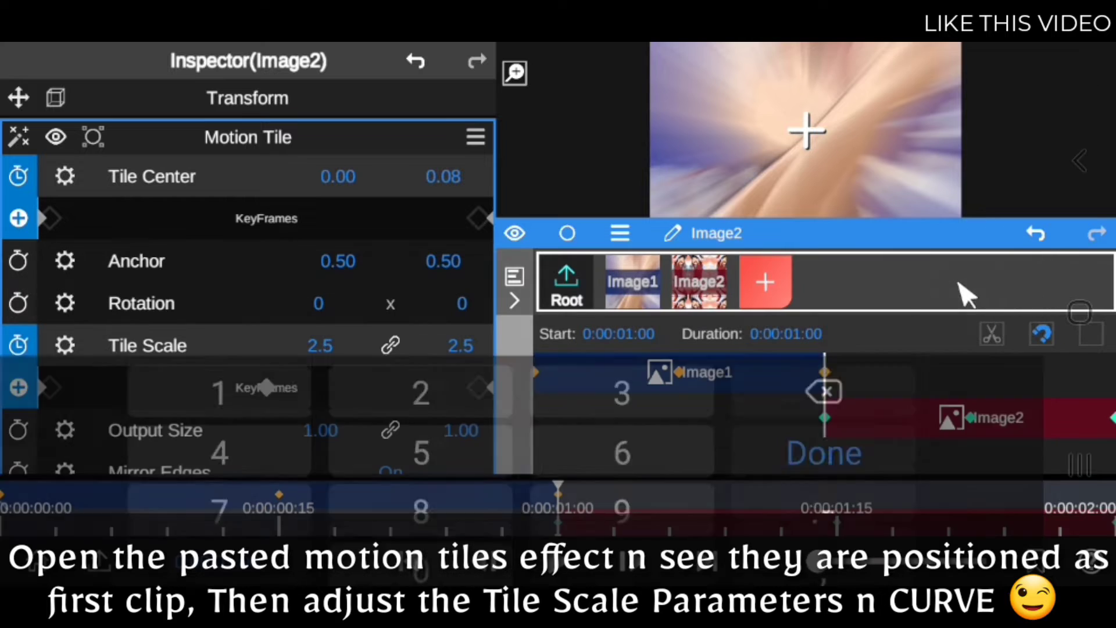
- Set the middle and last Tile Scale keyframes to 1.0 and 2.5, then open its curve
left_click(267, 386)
left_click(322, 346)
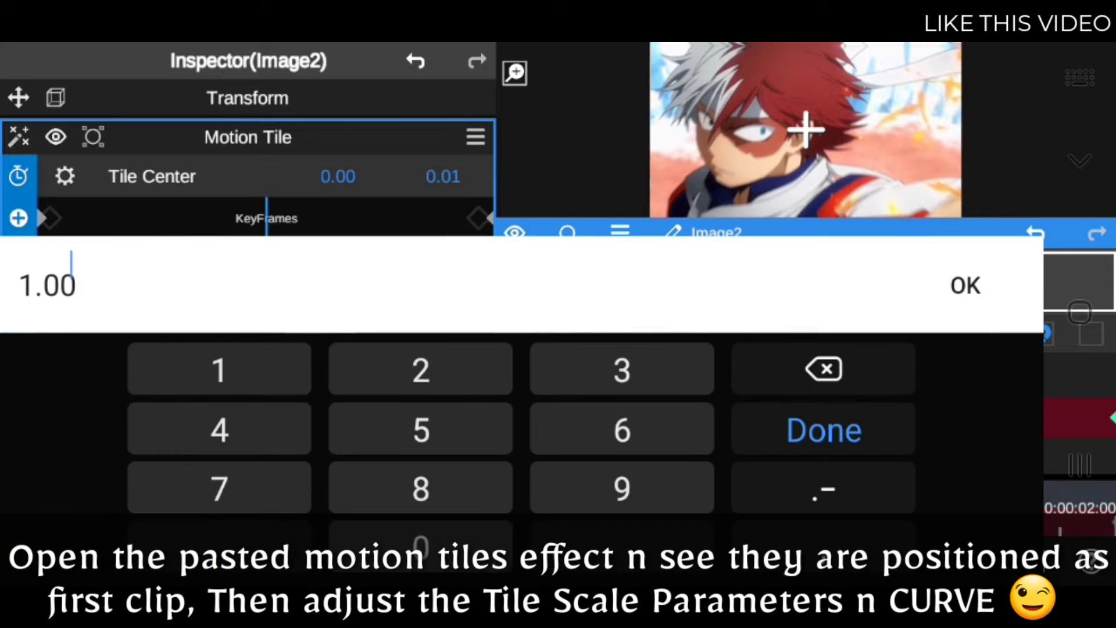
left_click(969, 294)
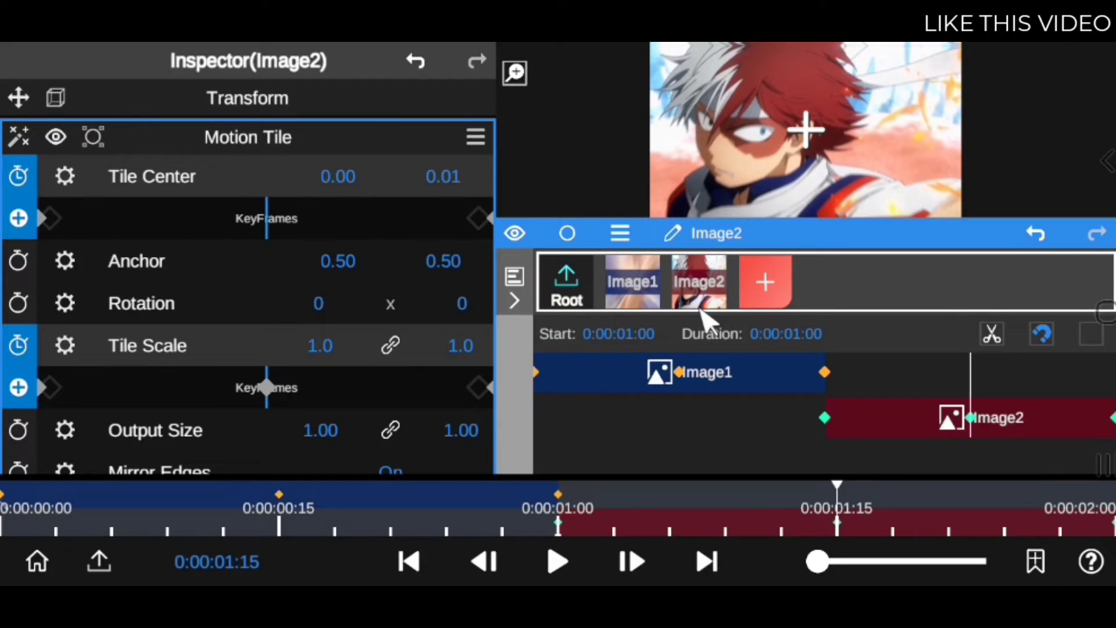
left_click(487, 385)
left_click(319, 346)
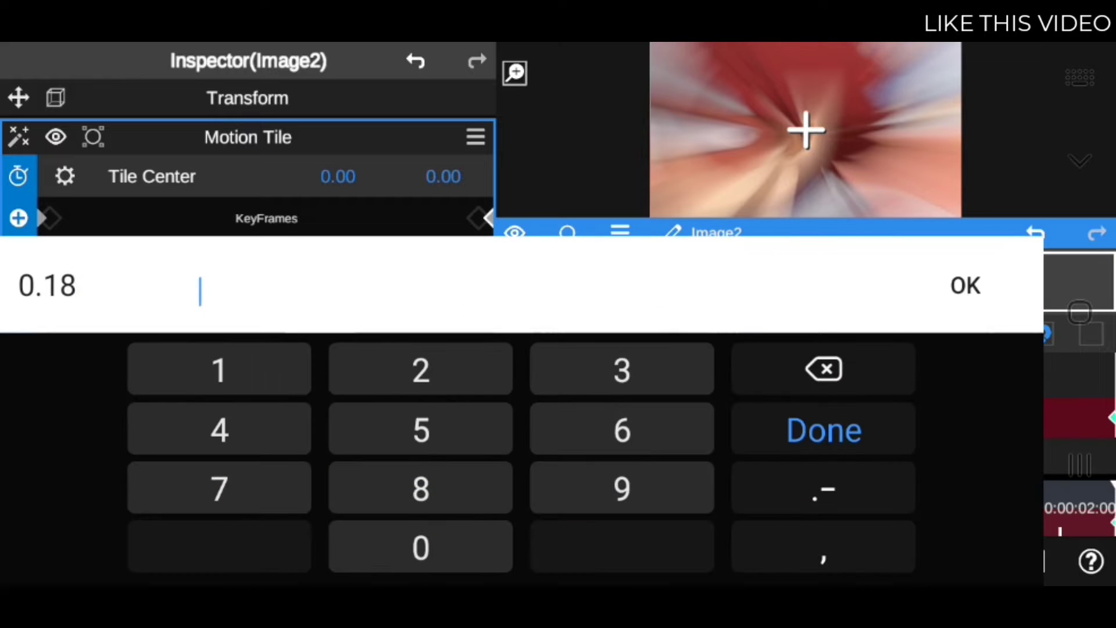
left_click(424, 388)
left_click(802, 500)
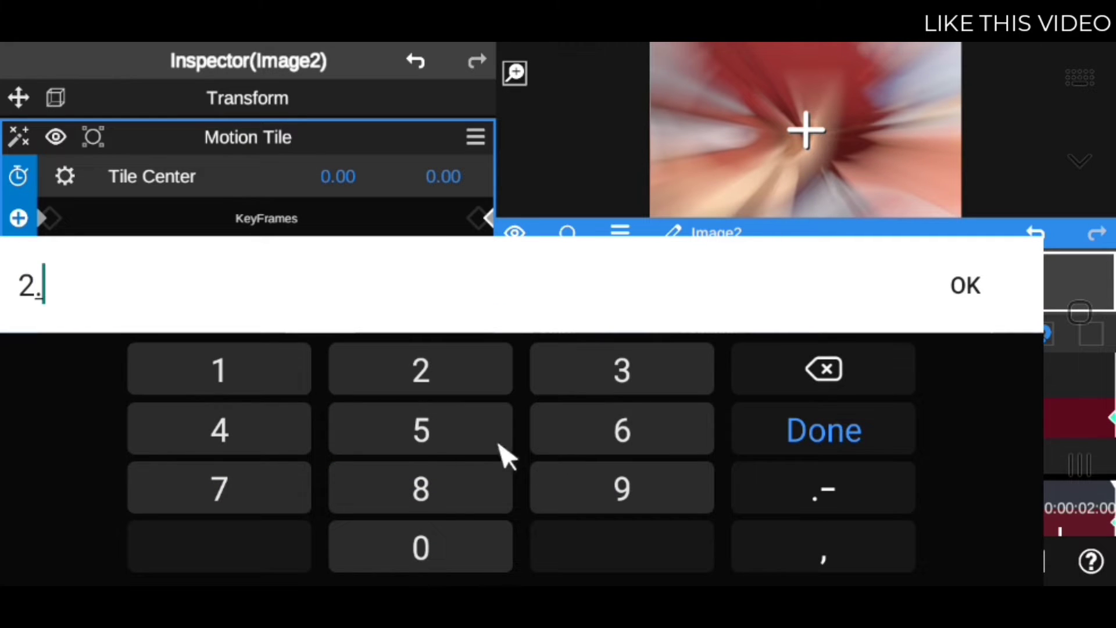
left_click(500, 444)
left_click(966, 286)
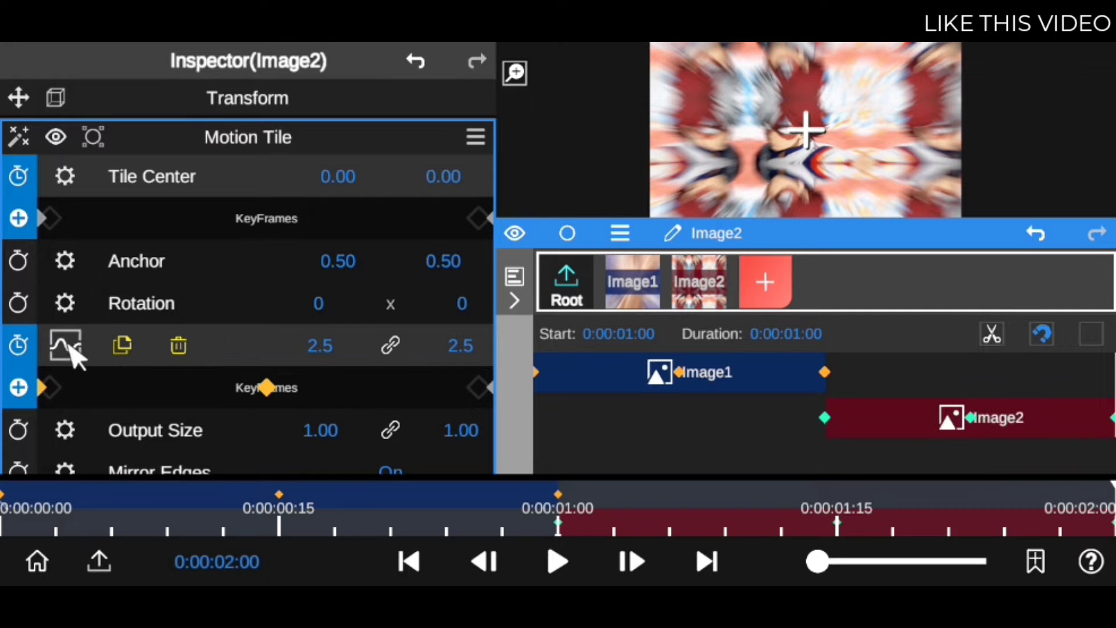
left_click(66, 345)
left_click(43, 287)
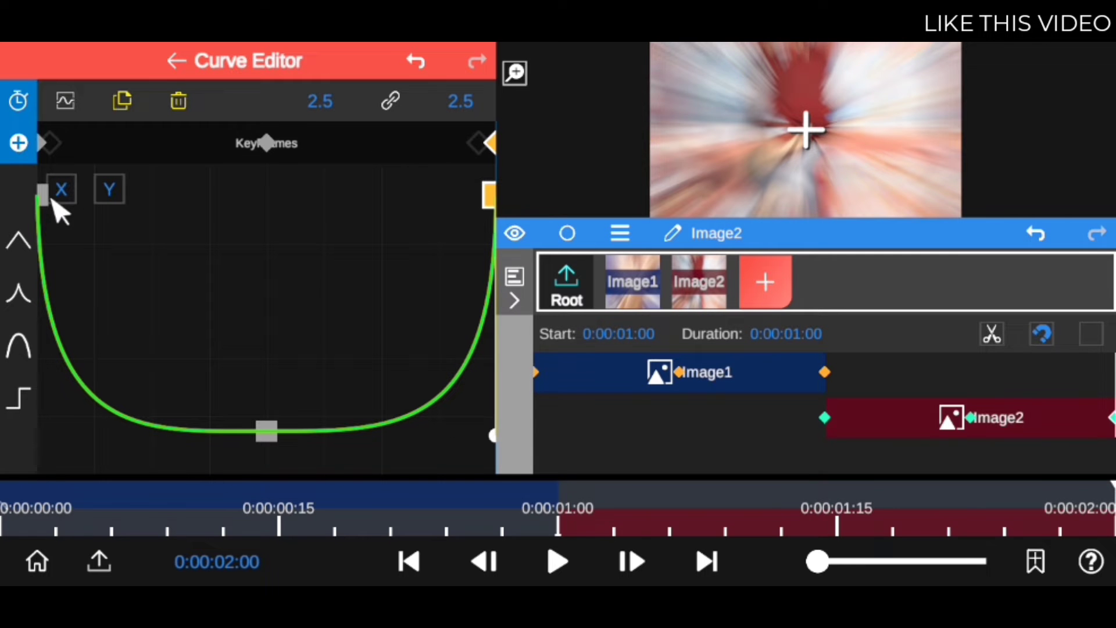
- Scrub to check the 2.5–1.0–2.5 Tile Scale dip, close the curve, rewind to 0:00:00:00
left_click(43, 195)
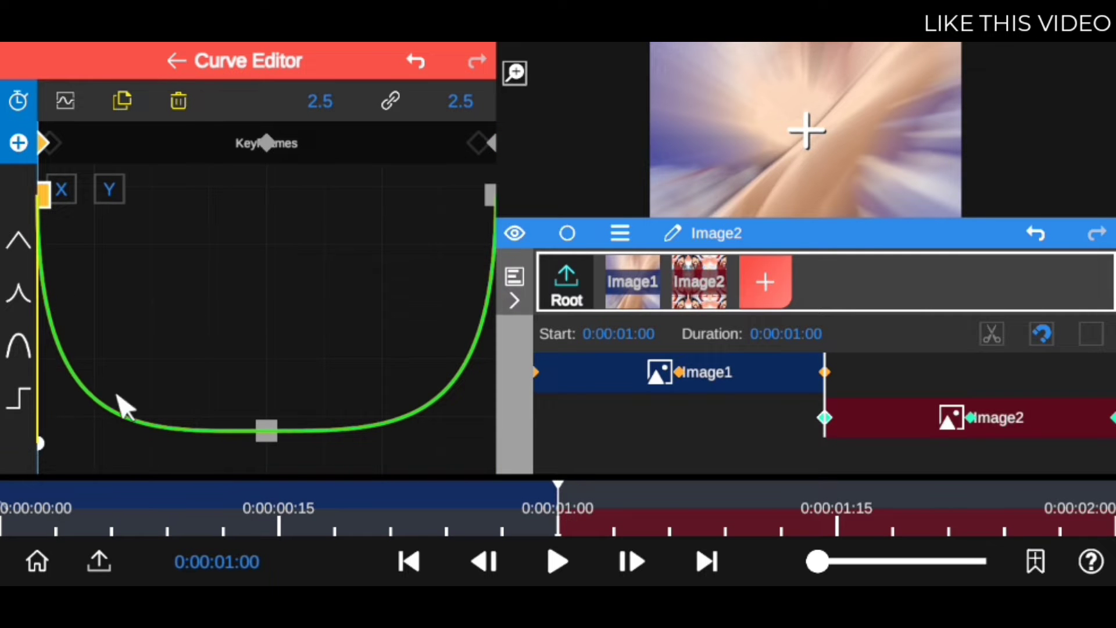
mouse_move(419, 520)
left_mouse_down()
mouse_move(675, 540)
mouse_move(566, 546)
mouse_move(988, 520)
left_mouse_up()
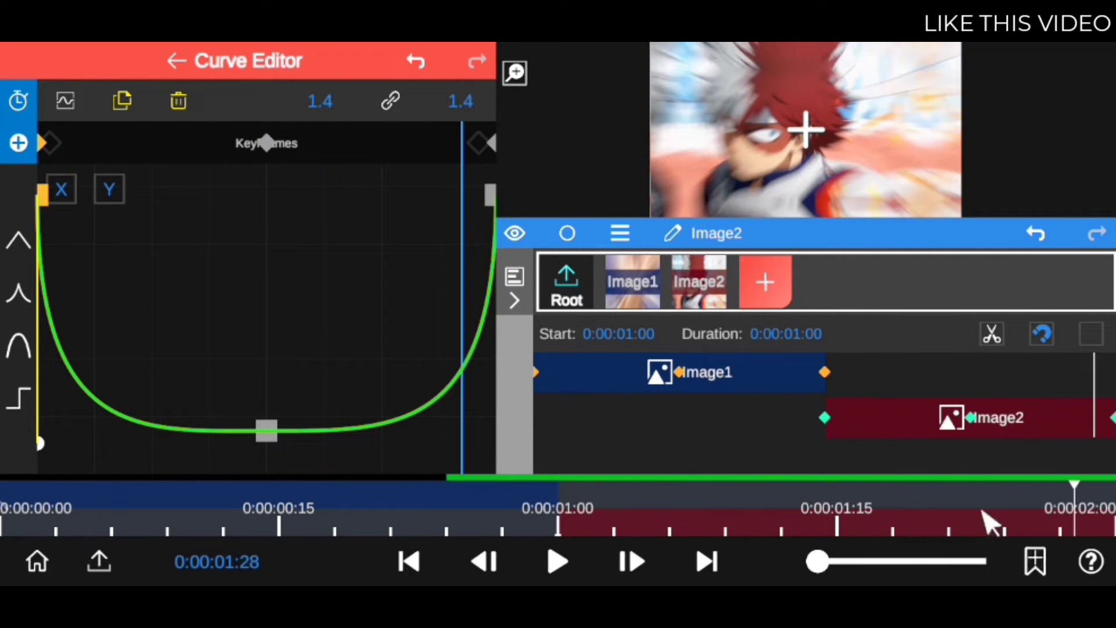
left_click(176, 60)
left_click_drag(137, 510, 3, 512)
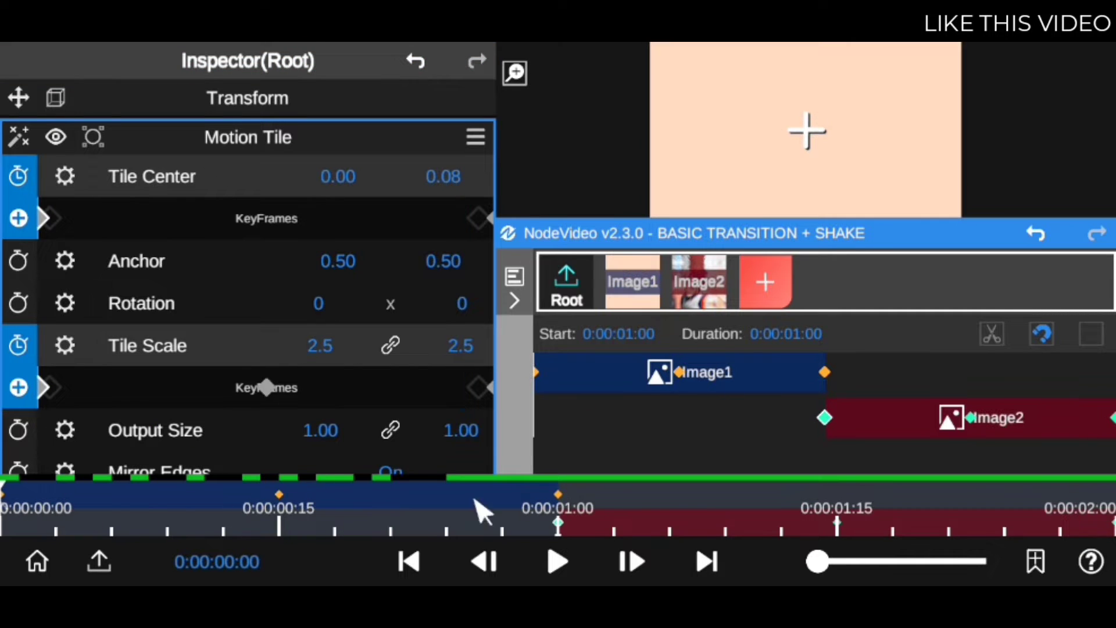
left_click(555, 561)
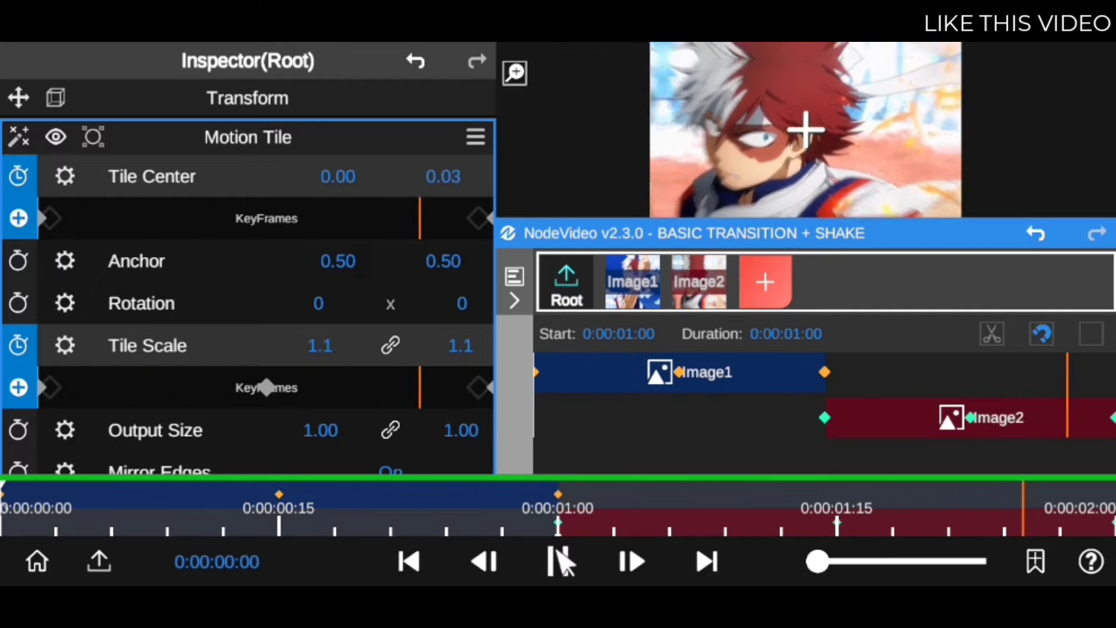
left_click(556, 562)
left_click(557, 562)
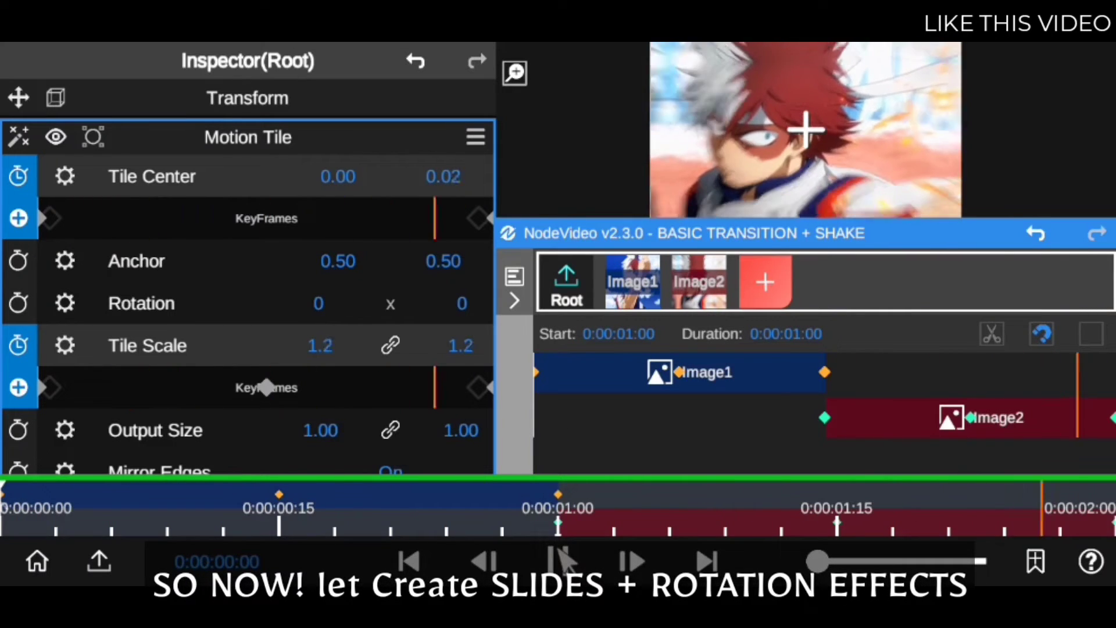
left_click_drag(810, 243, 812, 348)
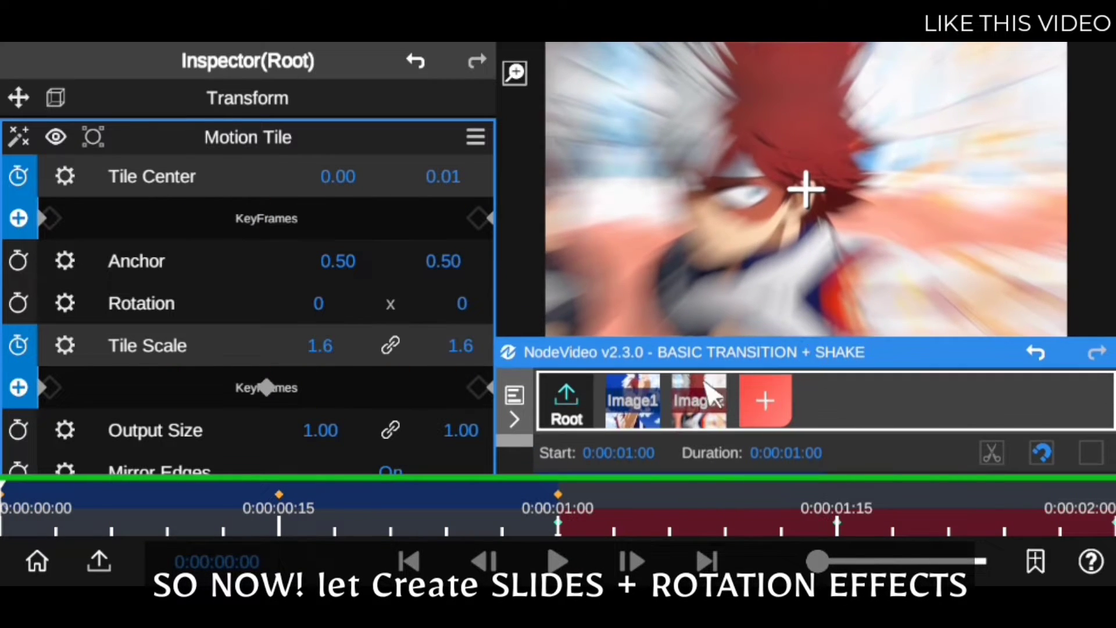
left_click(556, 562)
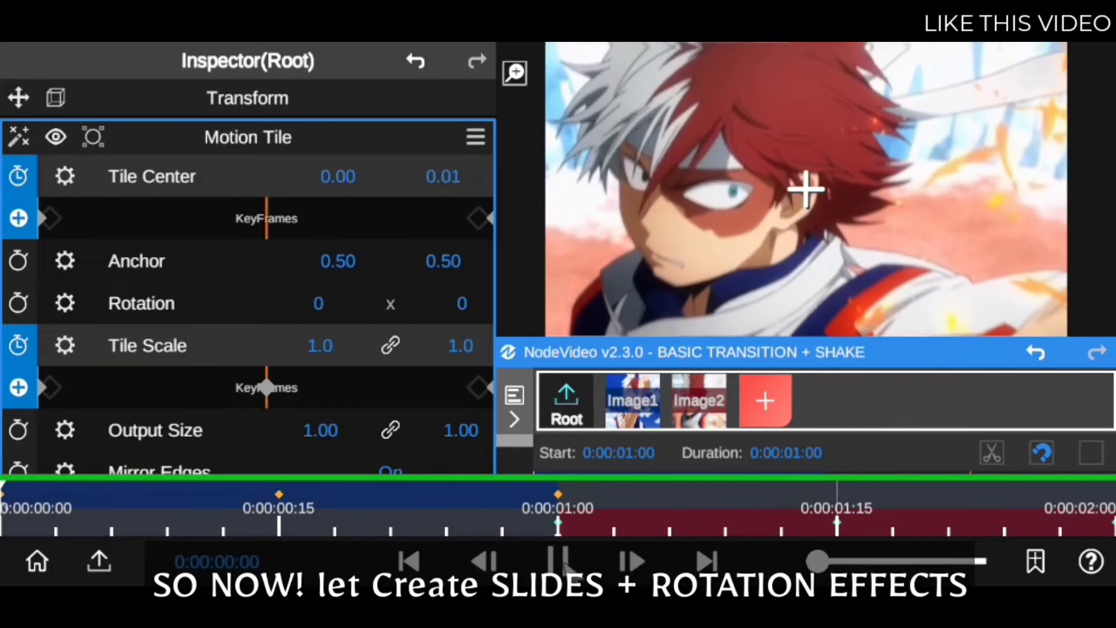
left_click(556, 562)
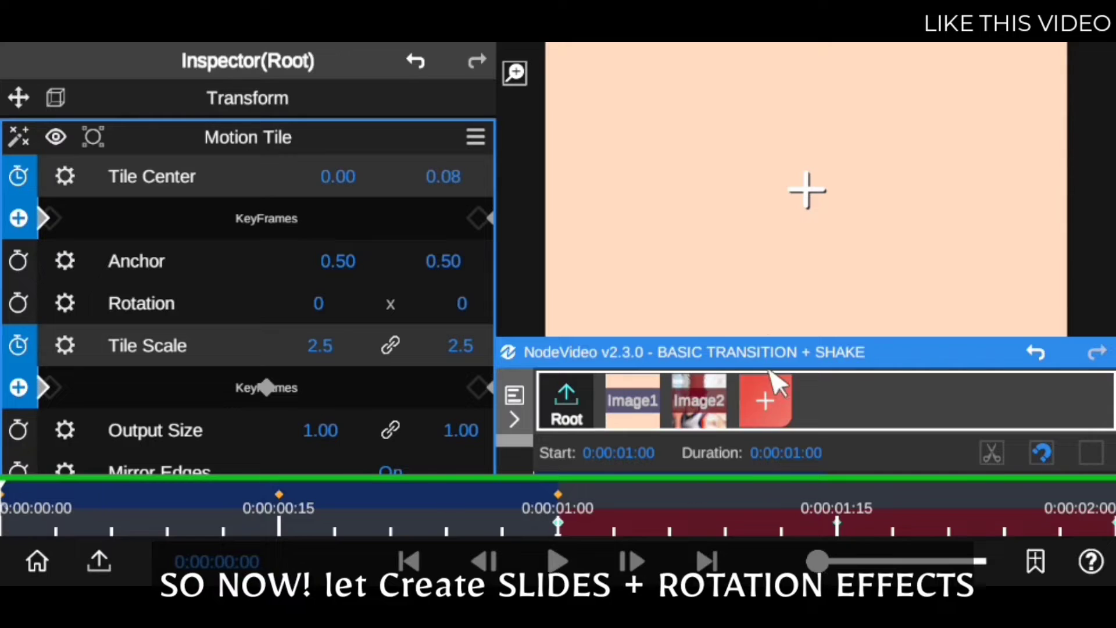
left_click_drag(779, 352, 782, 272)
- Collapse the Motion Tile rows and duplicate the Image1 clip with its effect
left_click(19, 345)
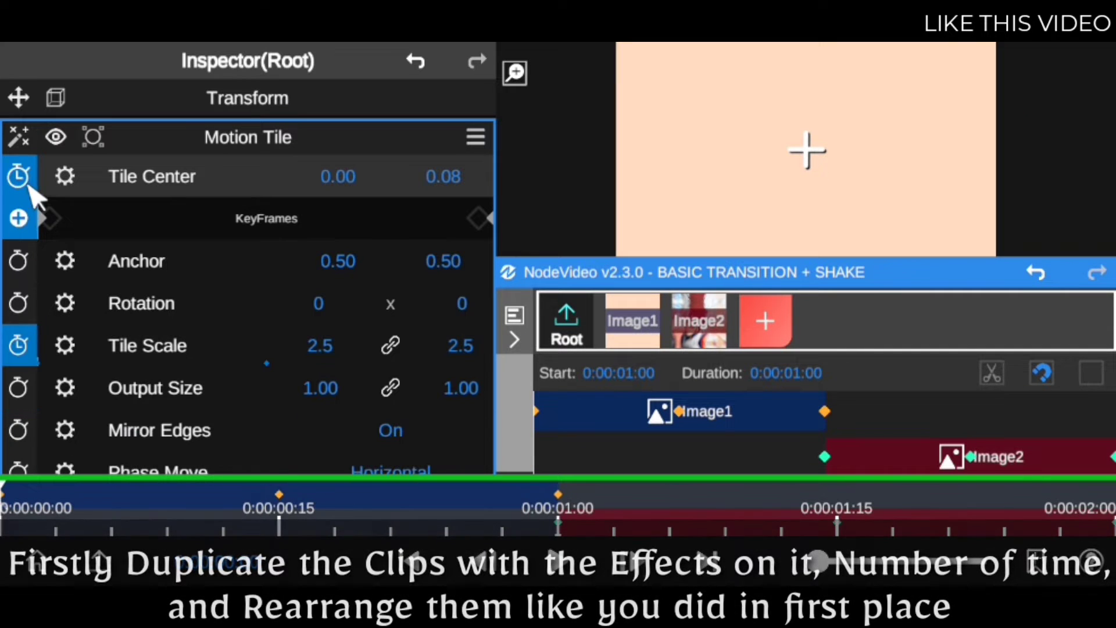
left_click(21, 178)
left_click(265, 136)
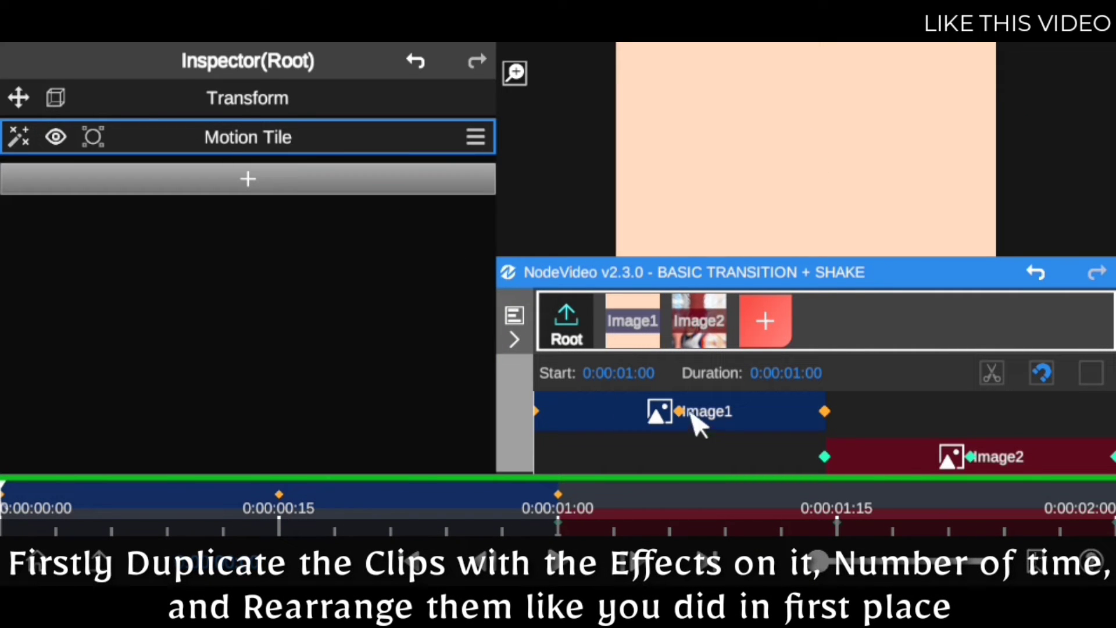
left_click(721, 413)
left_click(277, 140)
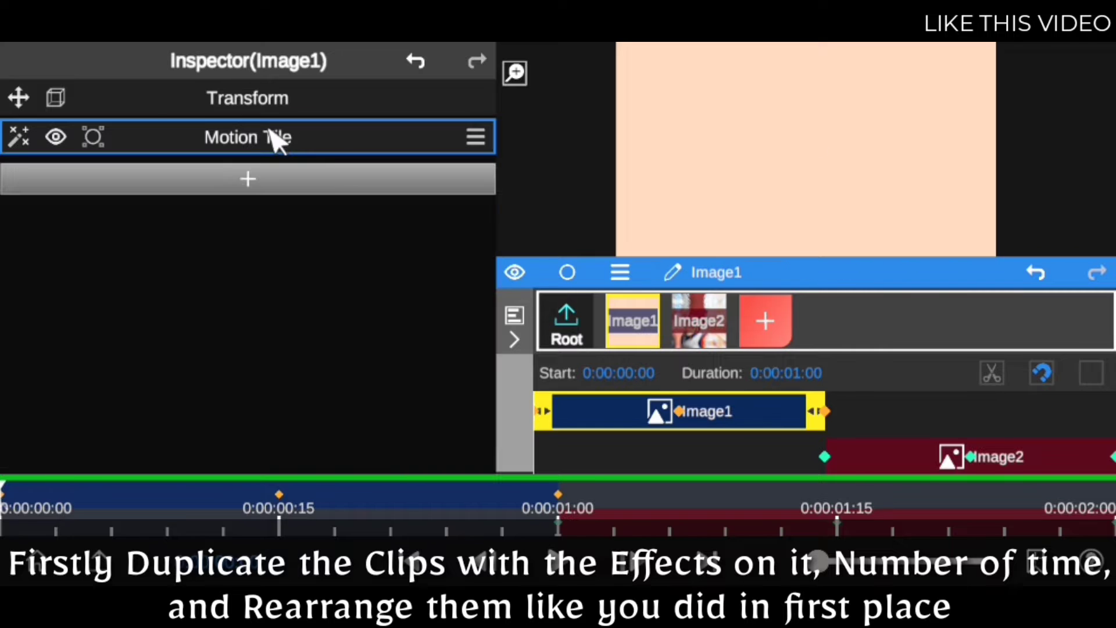
left_click(619, 271)
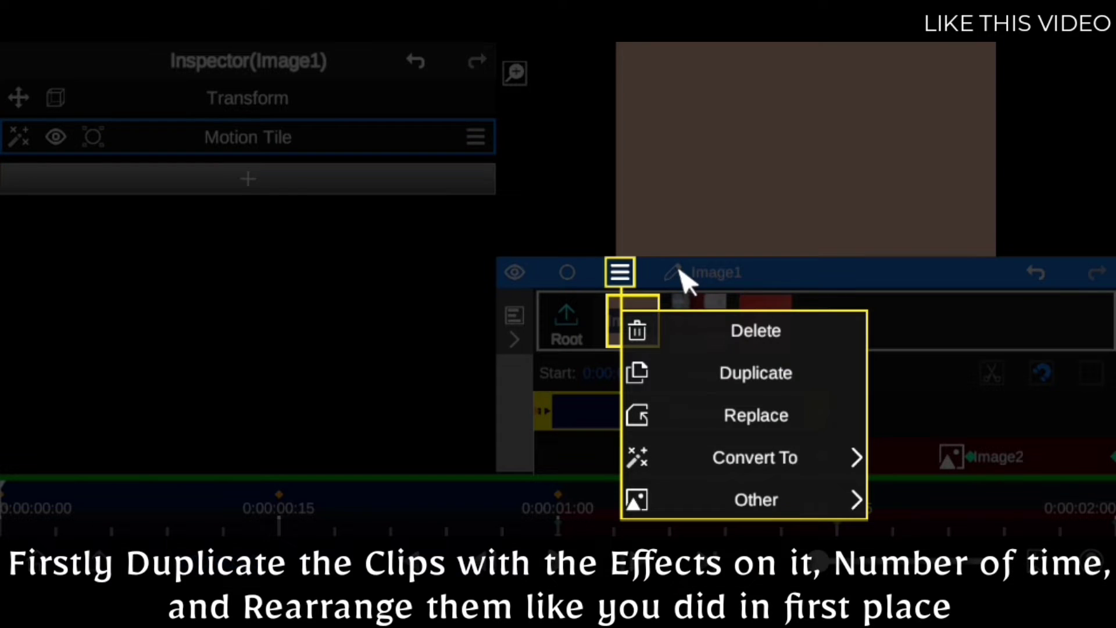
left_click(779, 380)
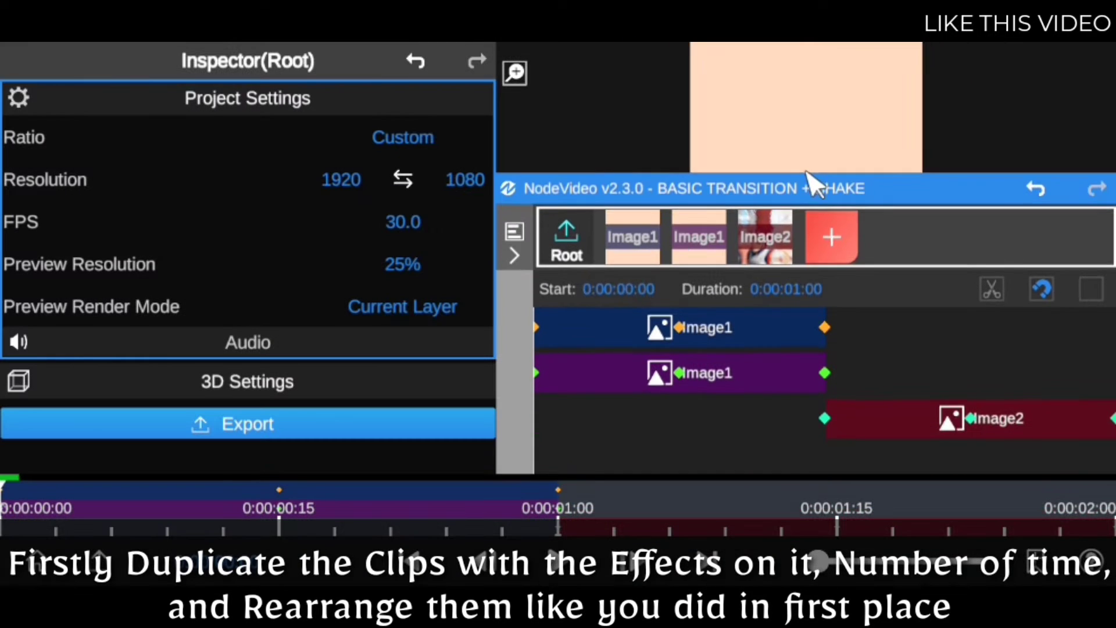
- Duplicate Image2 and drag the copies into an Image1, Image2, Image1, Image2 order
left_click(893, 416)
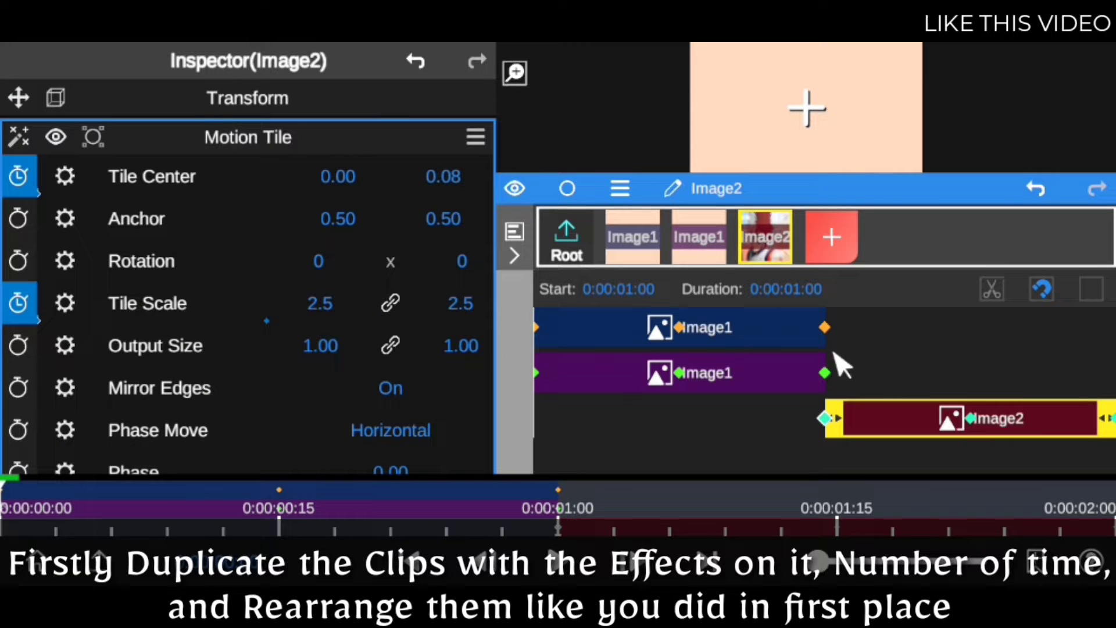
left_click(620, 181)
left_click(773, 289)
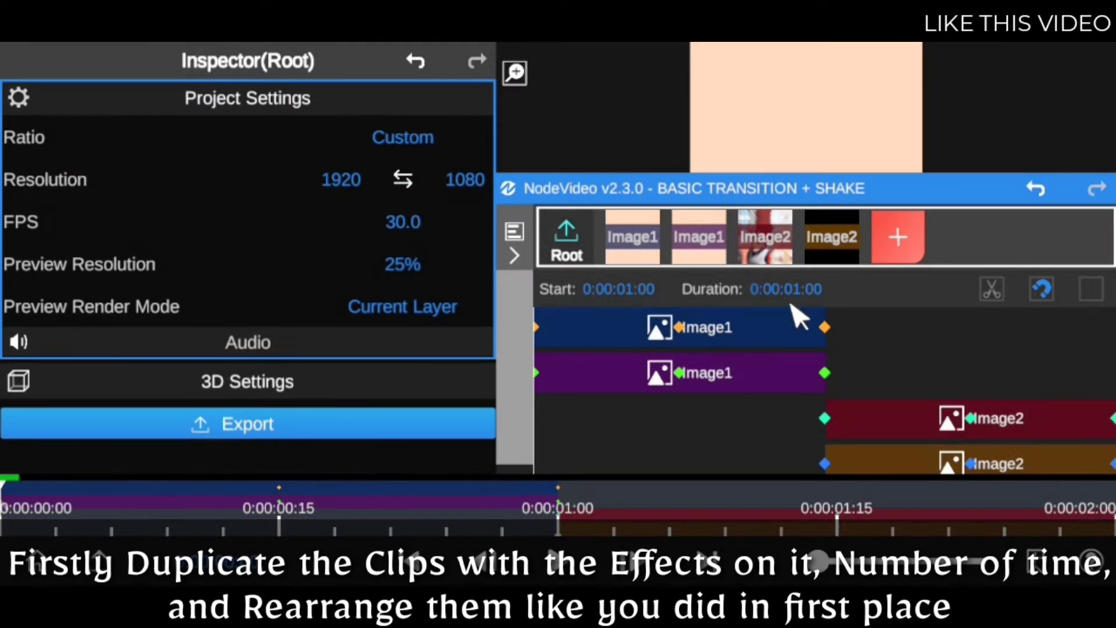
left_click_drag(764, 191, 763, 127)
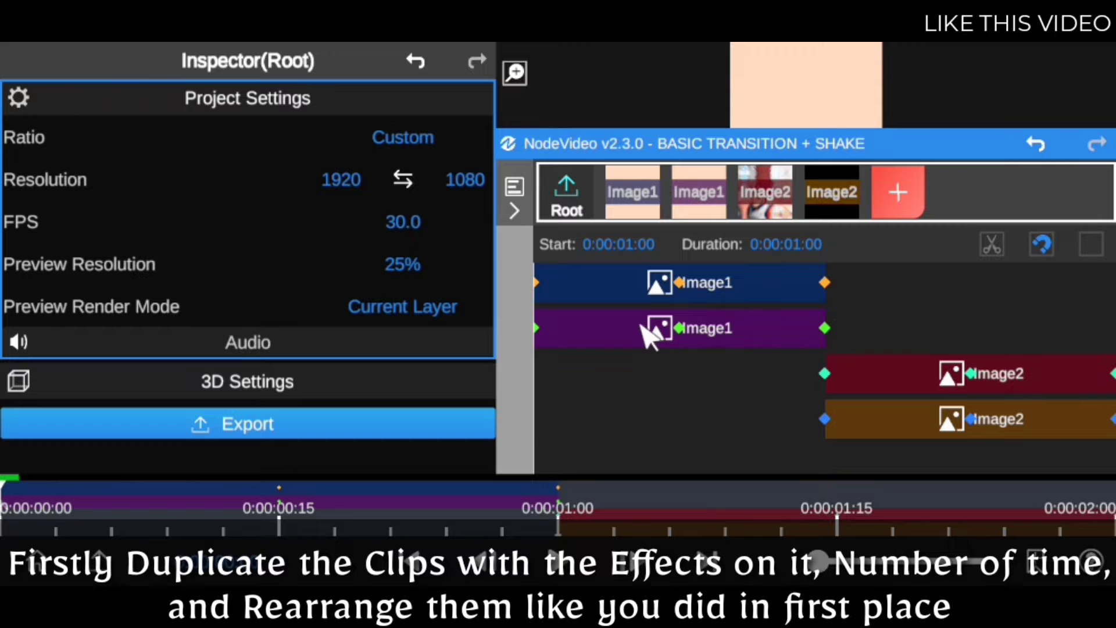
left_click_drag(645, 334, 966, 329)
mouse_move(982, 418)
left_mouse_down()
mouse_move(837, 419)
mouse_move(1088, 423)
left_mouse_up()
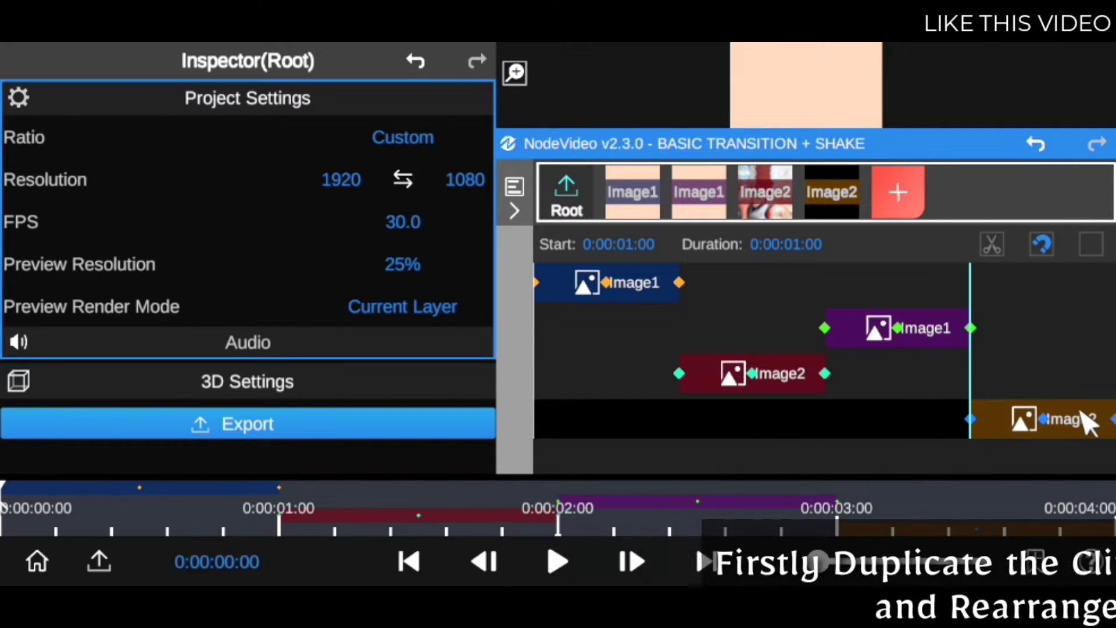
- Duplicate the copied Image1 and Image2 clips again with their Motion Tile effects
left_click(918, 344)
left_click(619, 143)
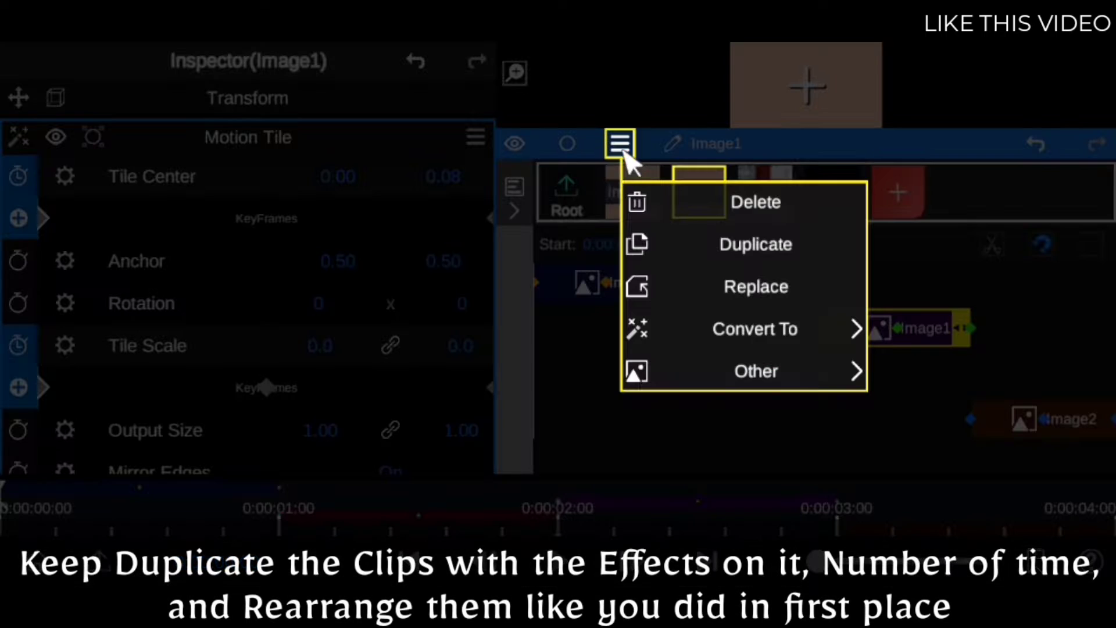
left_click(744, 266)
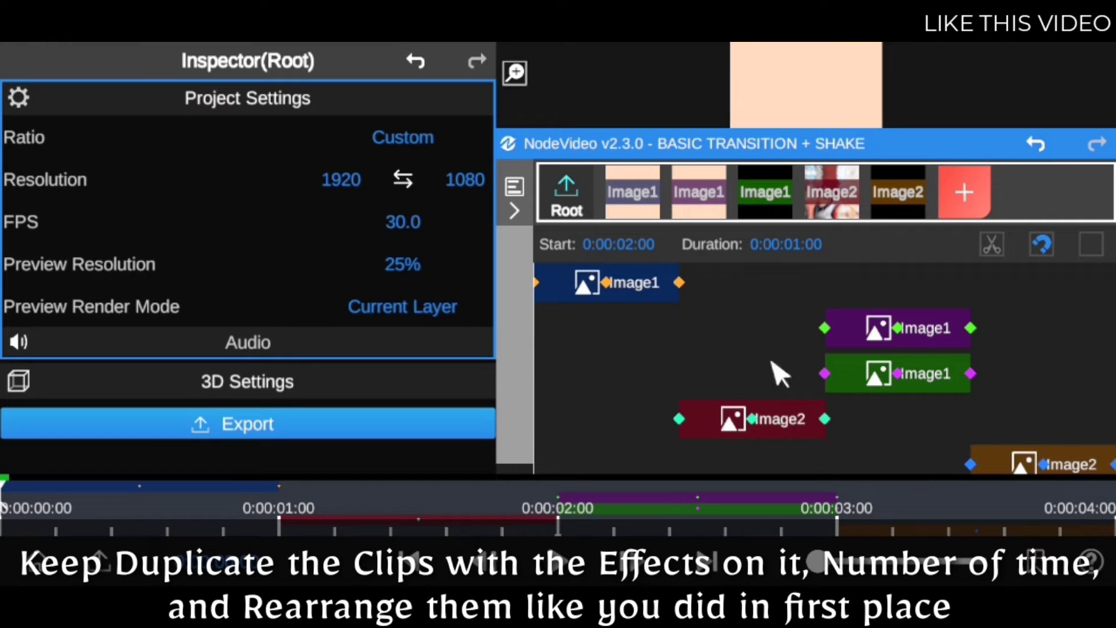
scroll(964, 347, "down", 2)
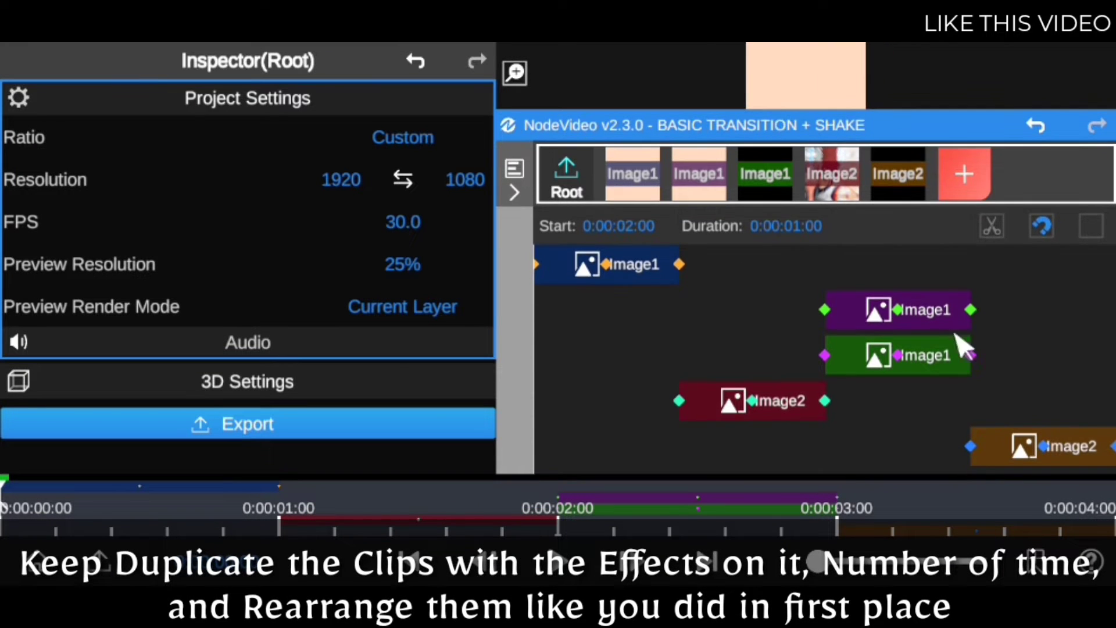
left_click(1029, 445)
left_click(610, 126)
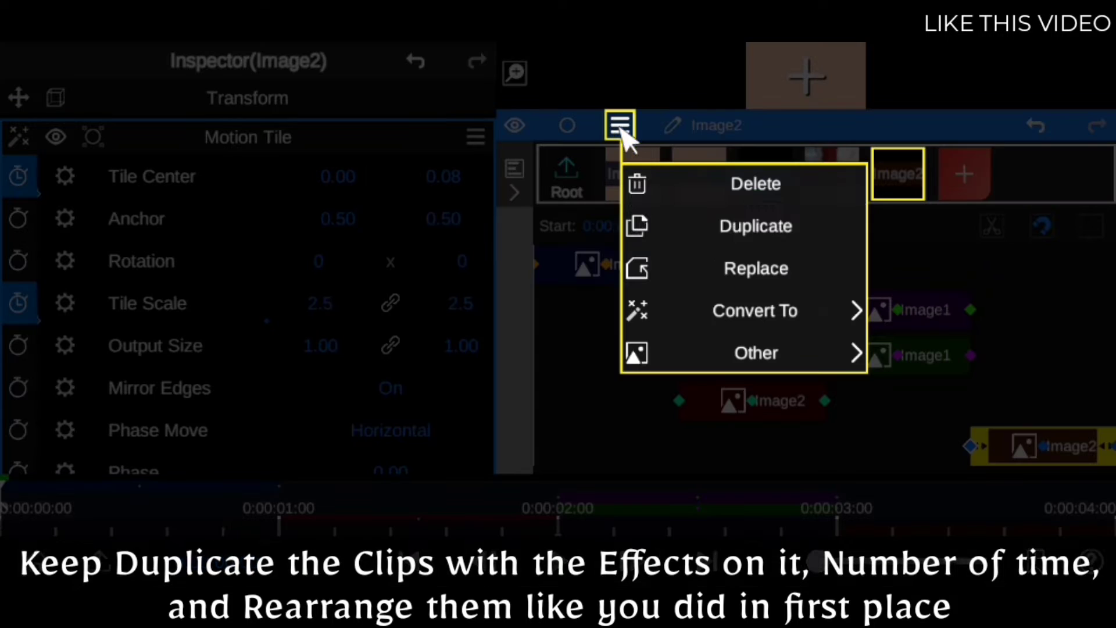
left_click(782, 231)
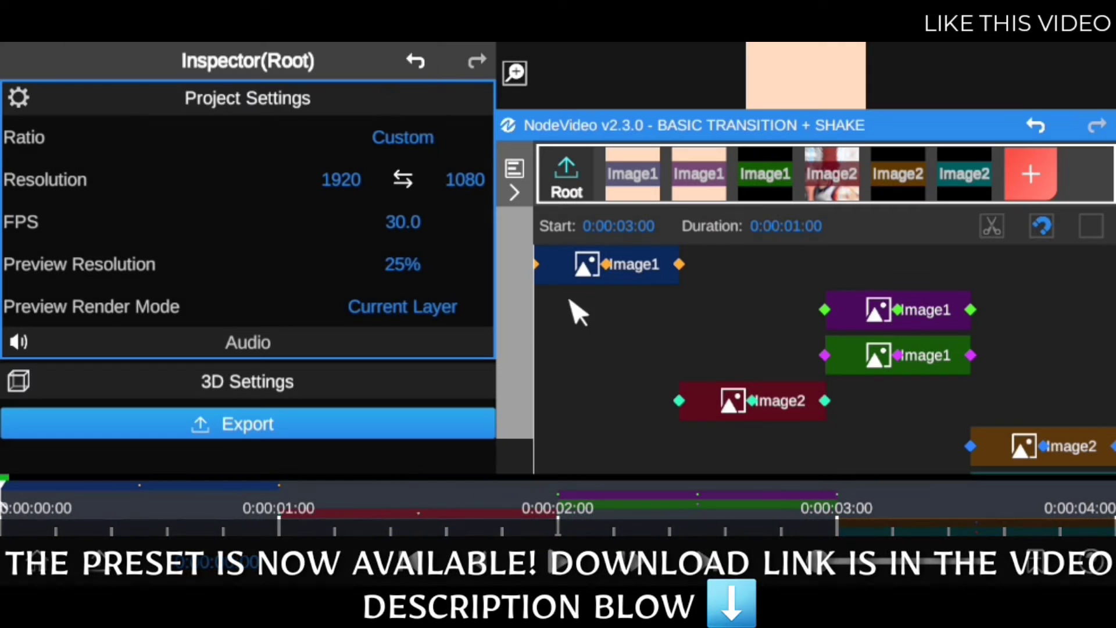
scroll(524, 349, "down", 2)
- Move the green Image1 and teal Image2 clips later, then duplicate each once more
left_click_drag(866, 326, 917, 503)
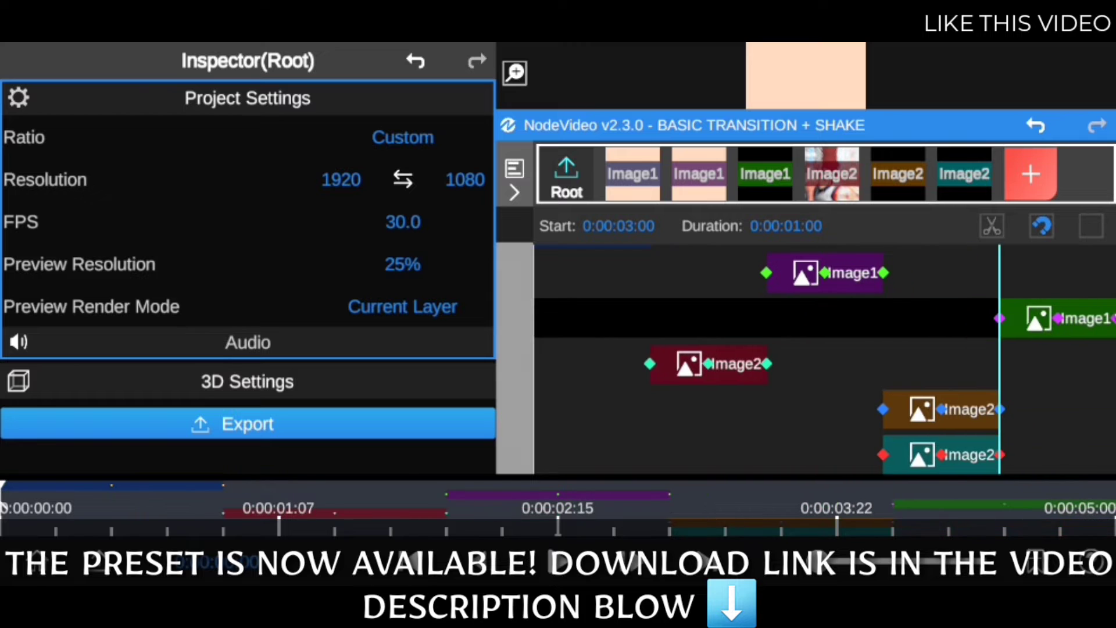
left_click_drag(892, 465, 1096, 465)
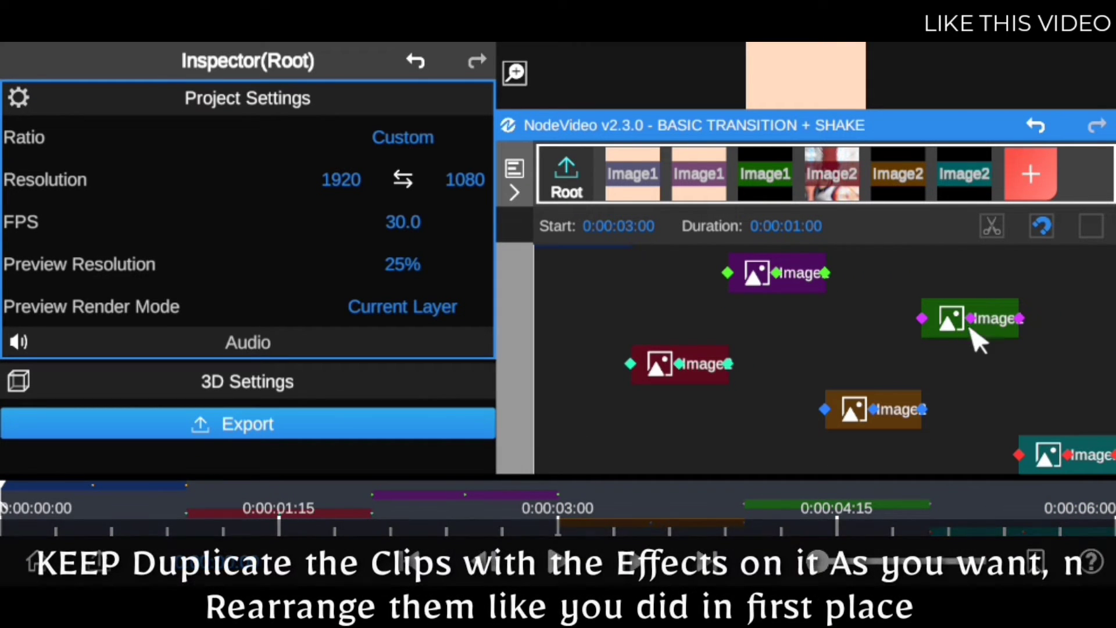
left_click(988, 325)
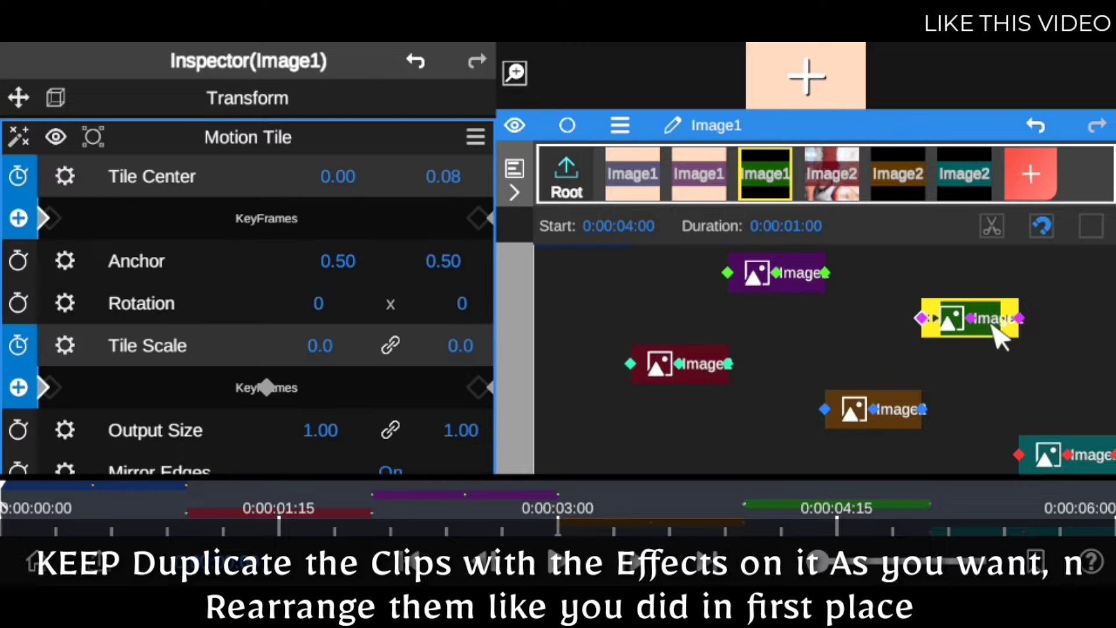
left_click(618, 123)
left_click(750, 227)
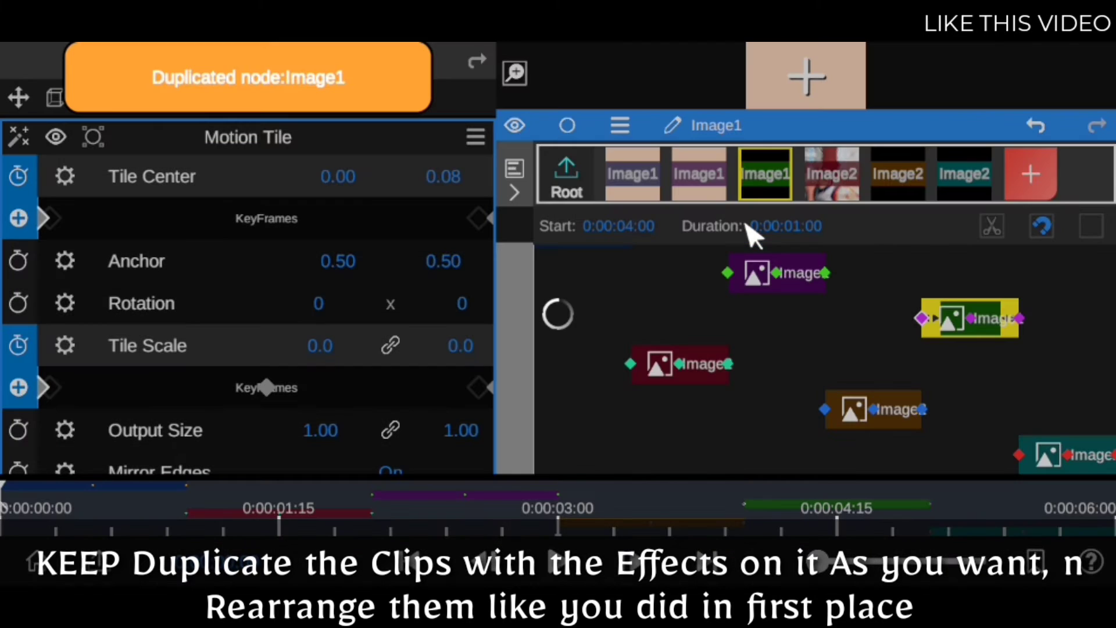
left_click(1087, 462)
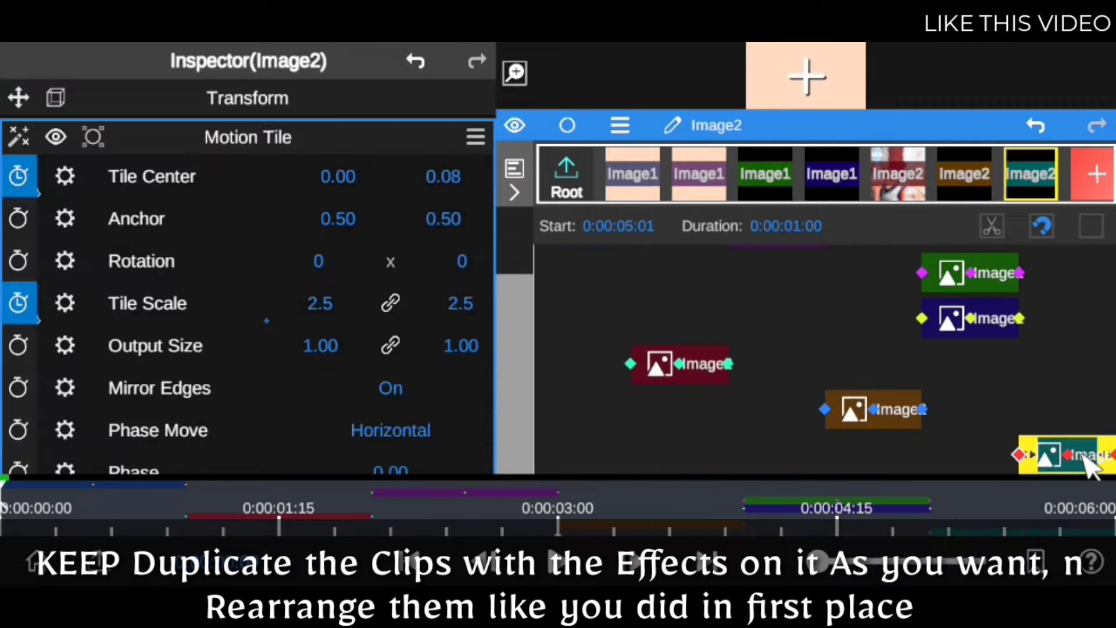
left_click(630, 120)
left_click(780, 240)
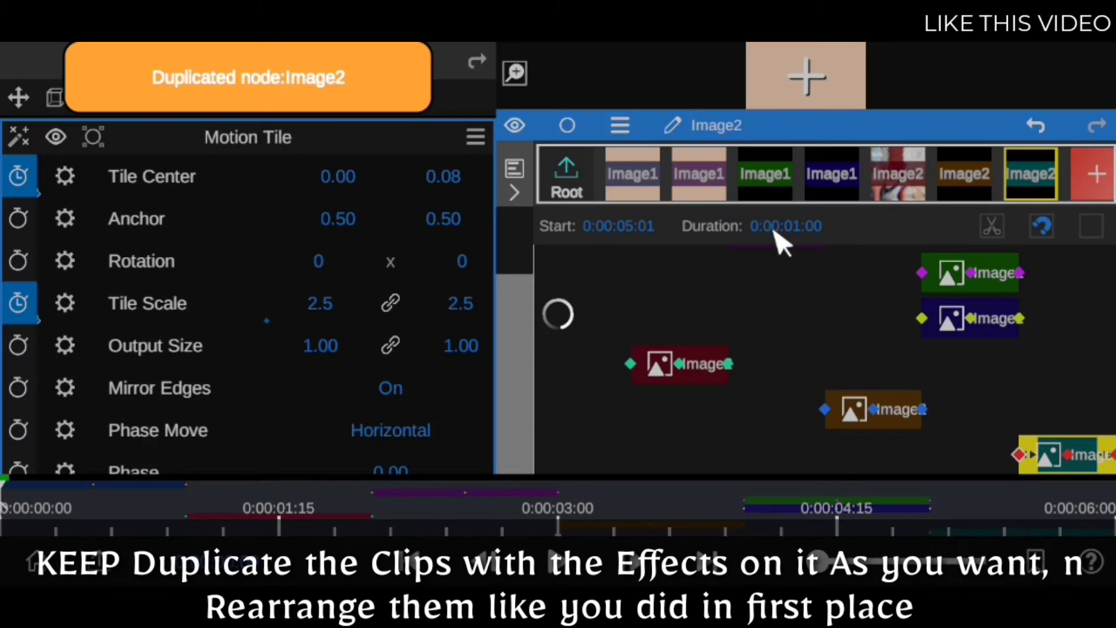
- Position the newest copies, including the magenta Image2 clip, at the end of the staggered sequence
scroll(518, 352, "down", 1)
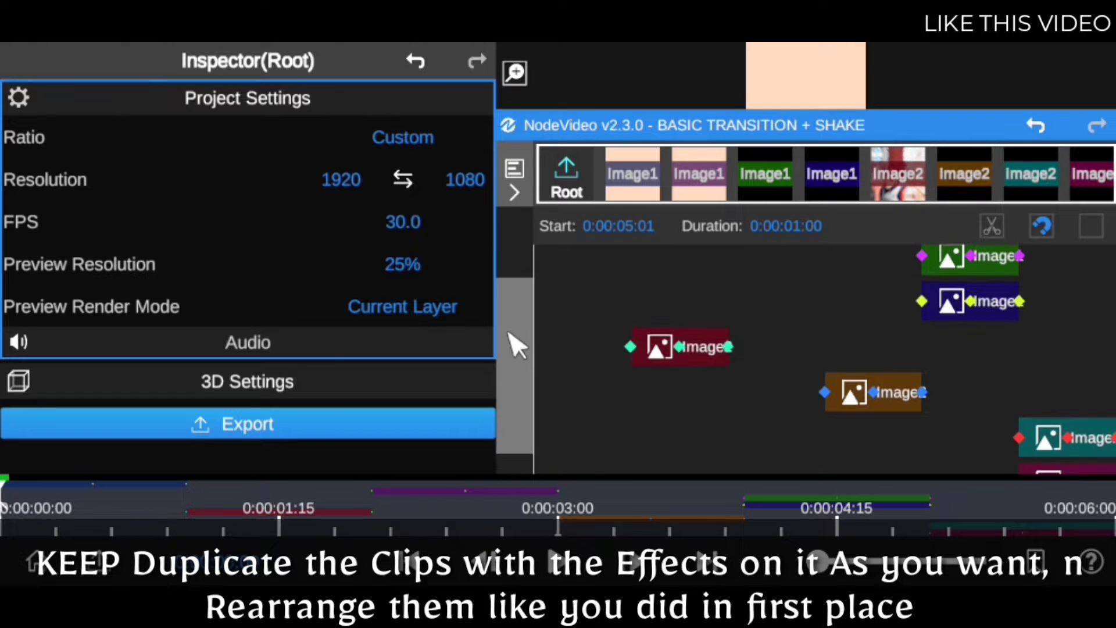
left_click_drag(950, 301, 1075, 305)
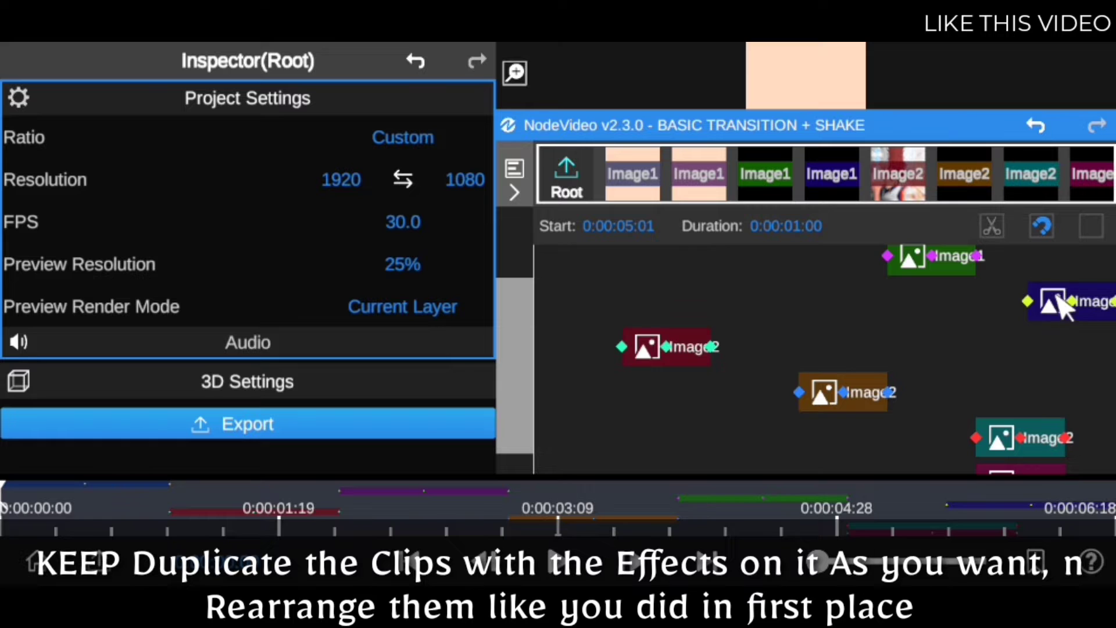
scroll(518, 378, "down", 1)
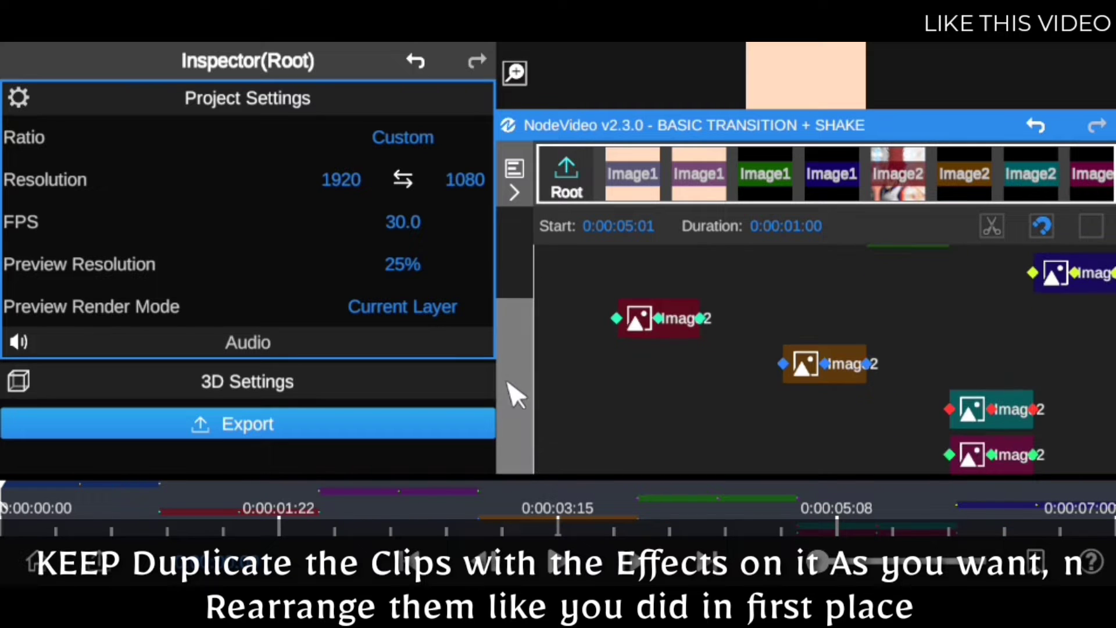
left_click_drag(1093, 462, 1096, 462)
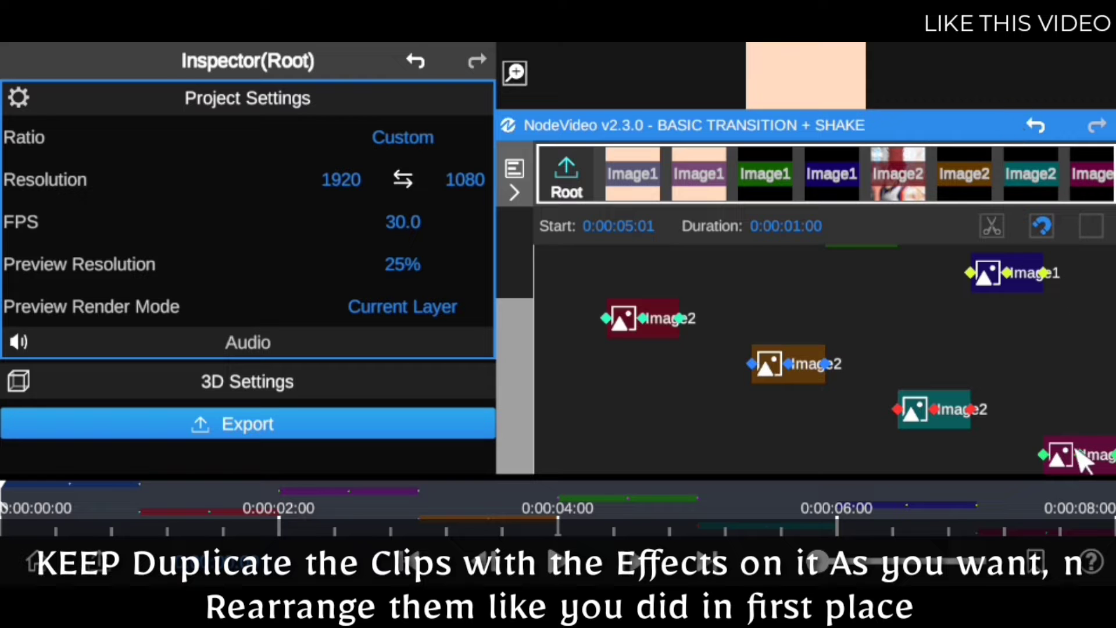
left_click(1083, 459)
left_click(1081, 458)
left_click_drag(515, 411, 518, 329)
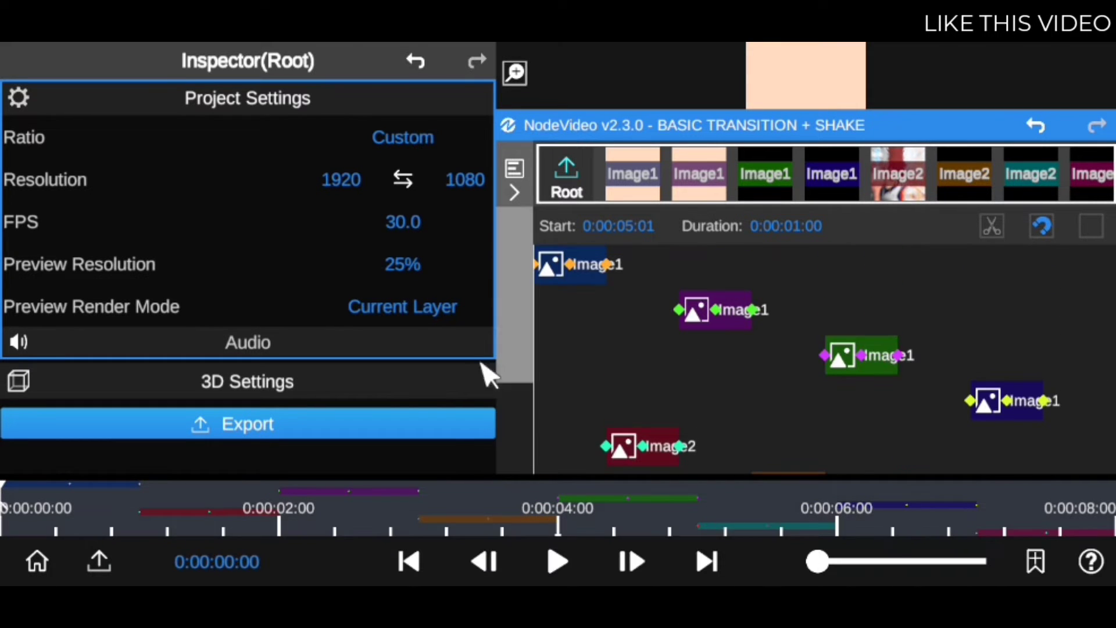
left_click_drag(354, 512, 44, 496)
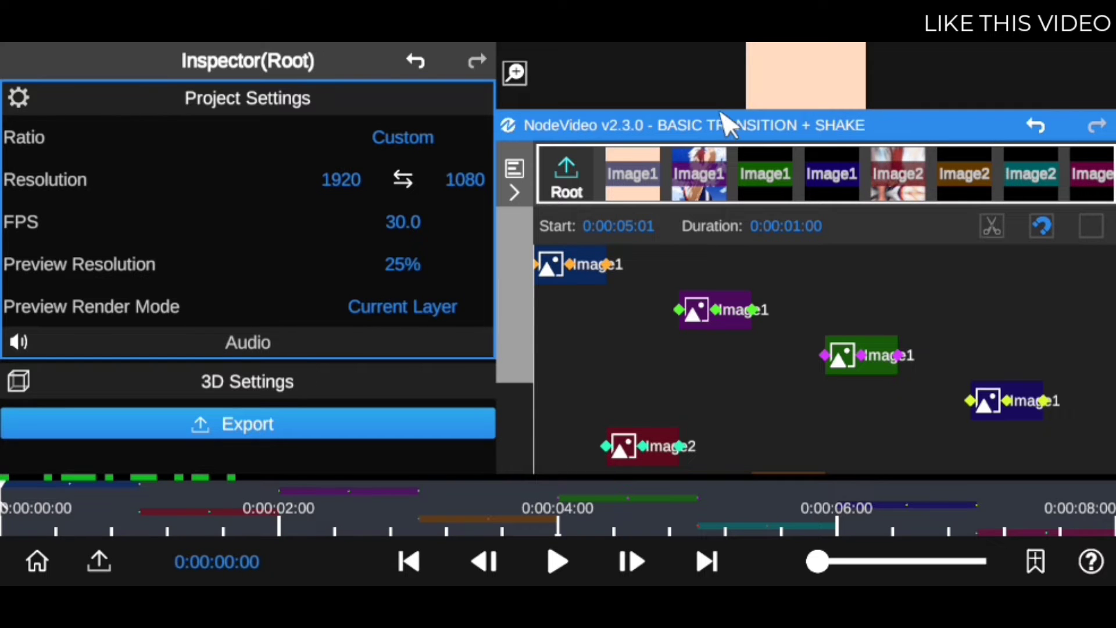
left_click_drag(721, 113, 741, 390)
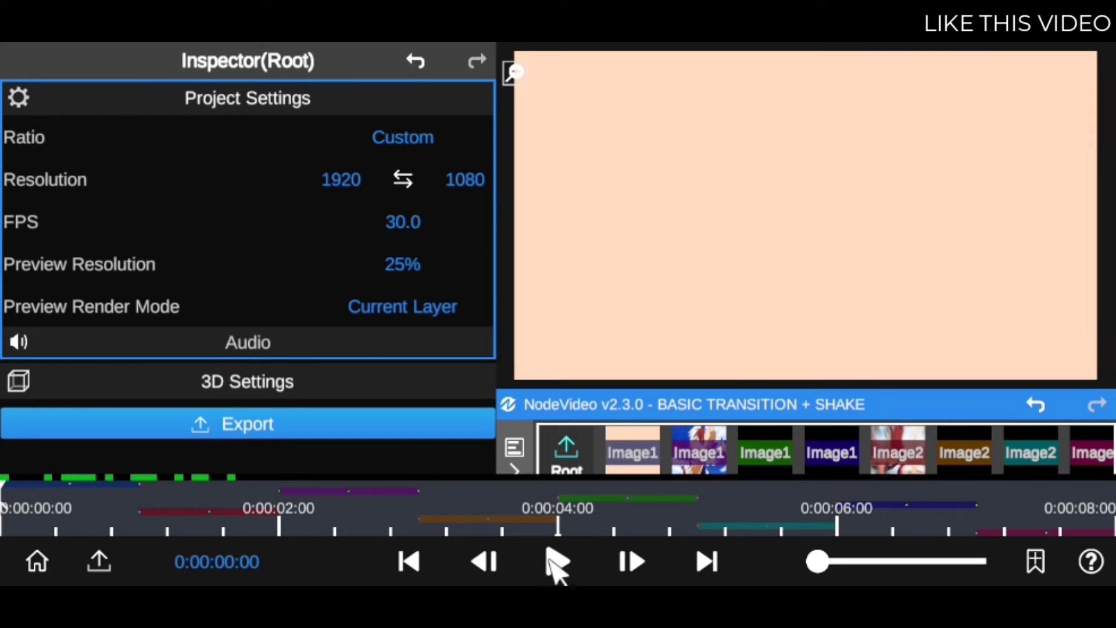
left_click(557, 561)
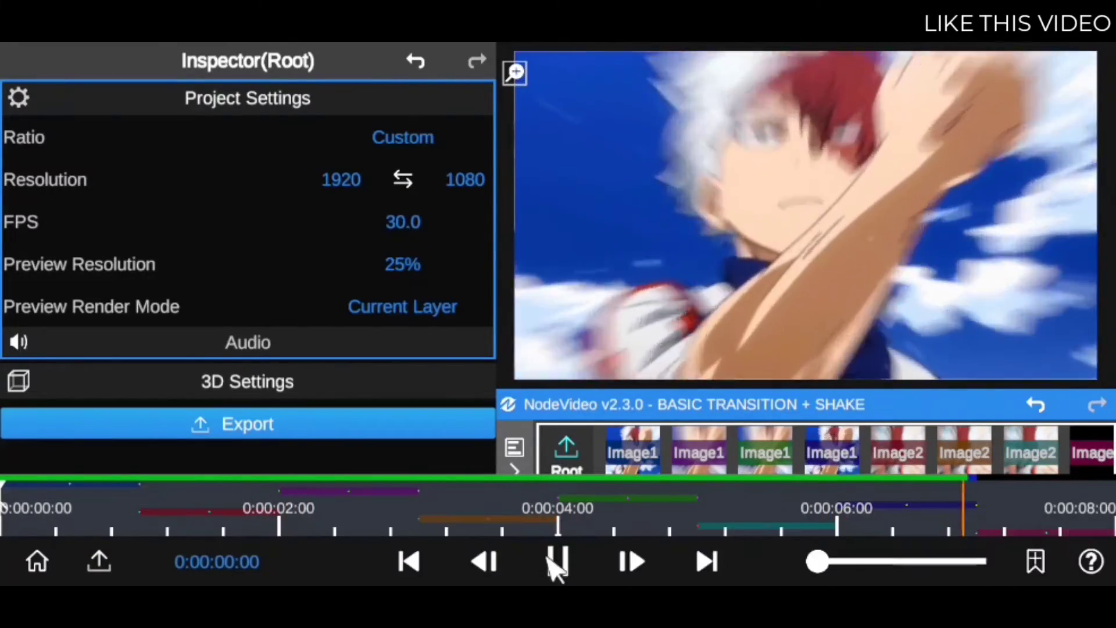
left_click(557, 563)
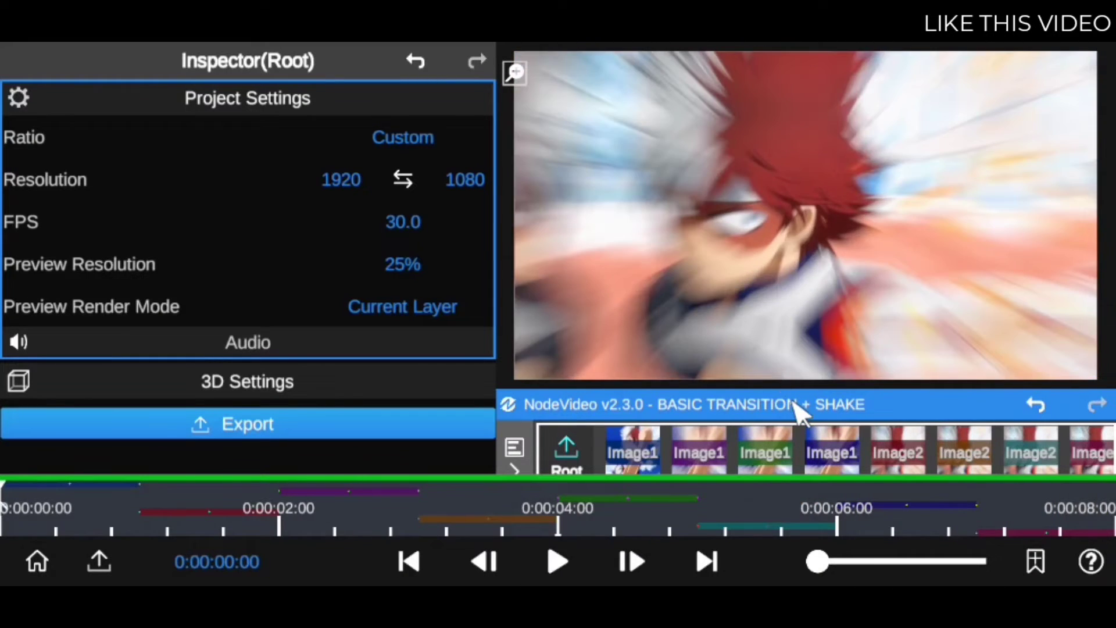
left_click_drag(799, 410, 768, 148)
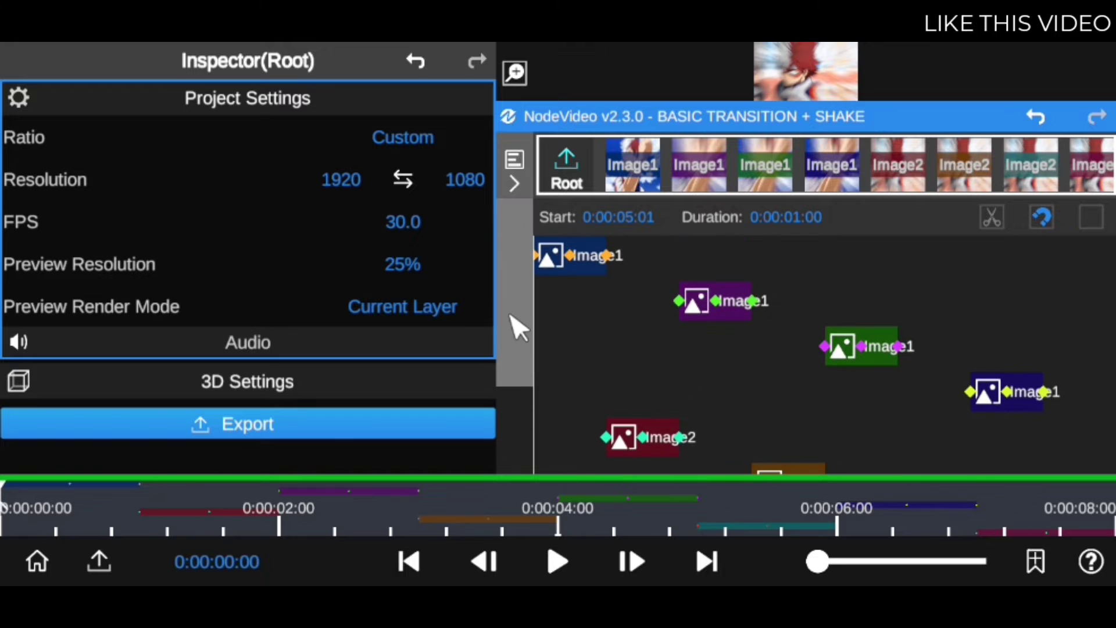
- Move the purple Image1 clip's Motion Tile anchor to Anchor X 0.14, Anchor Y 0.85
left_click(665, 447)
left_click(715, 302)
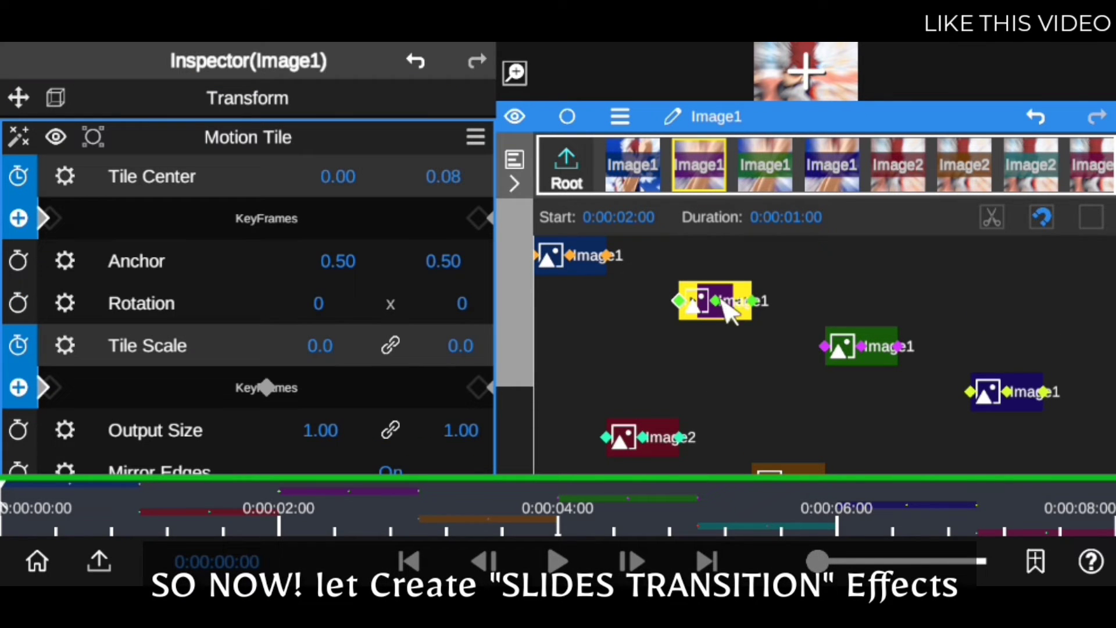
left_click_drag(773, 119, 770, 368)
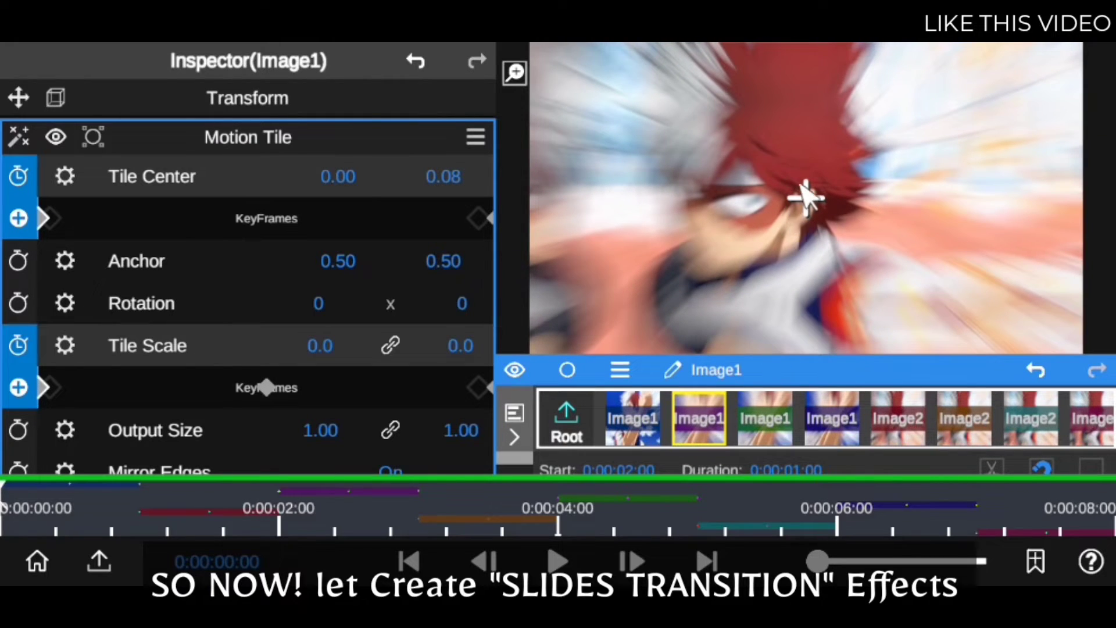
mouse_move(805, 198)
left_mouse_down()
mouse_move(578, 76)
mouse_move(620, 97)
left_mouse_up()
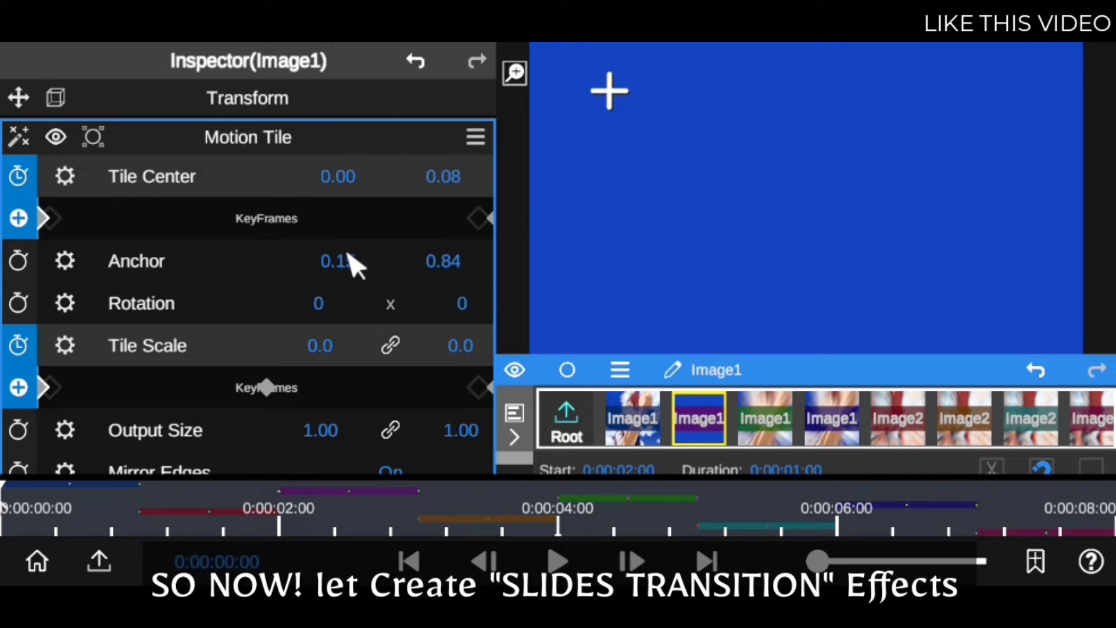
left_click_drag(343, 270, 346, 273)
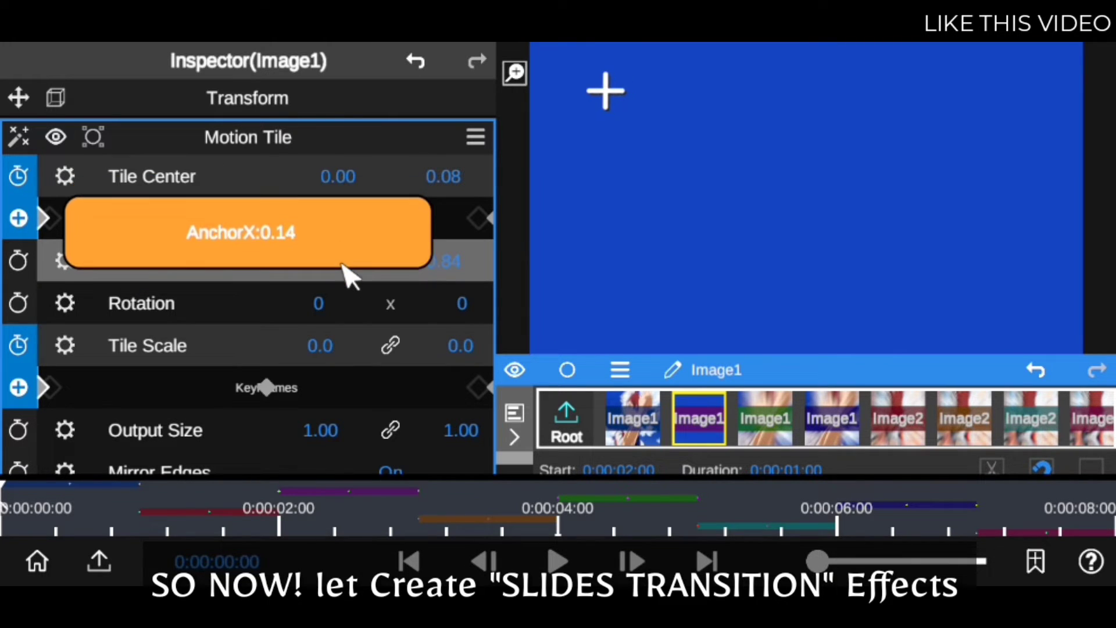
mouse_move(448, 269)
left_mouse_down()
mouse_move(448, 239)
mouse_move(450, 249)
left_mouse_up()
left_click_drag(606, 93, 594, 92)
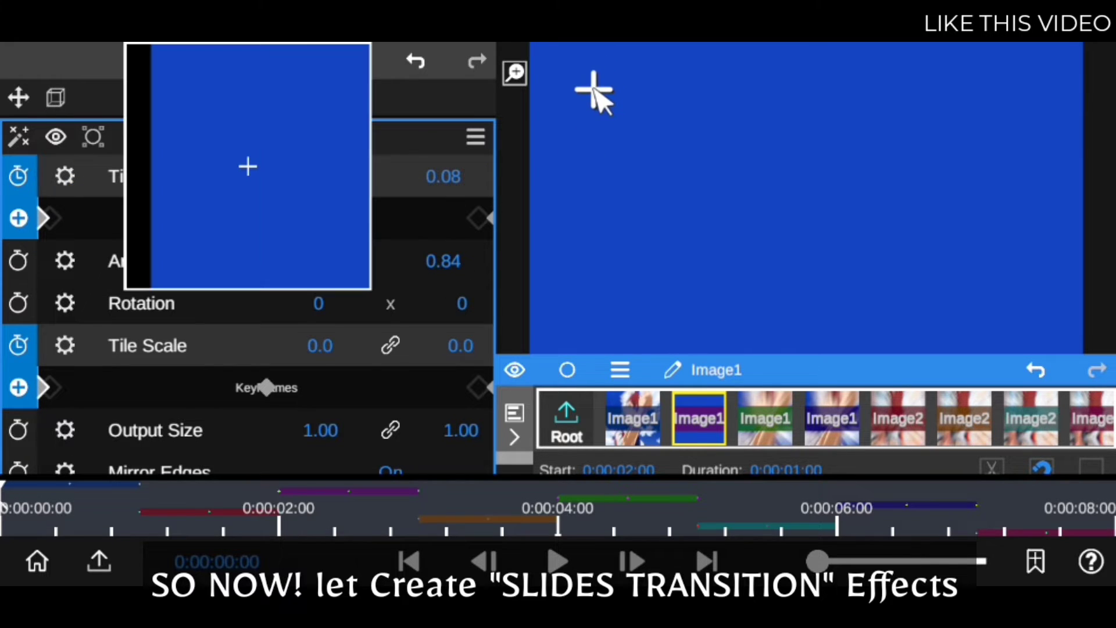
left_click_drag(731, 366, 737, 145)
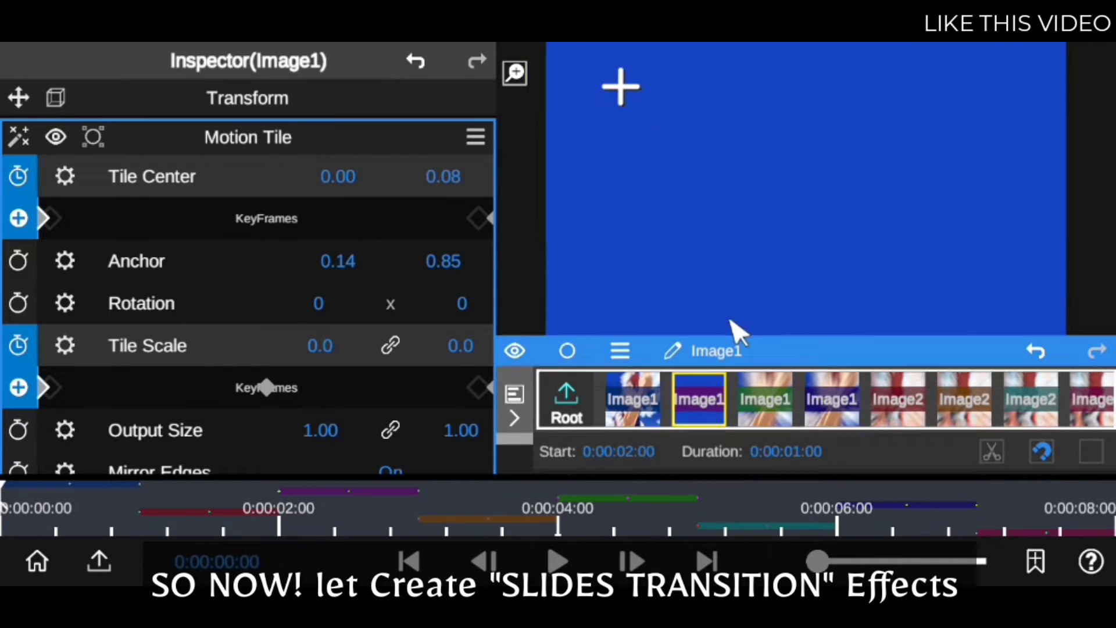
left_click_drag(534, 356, 530, 401)
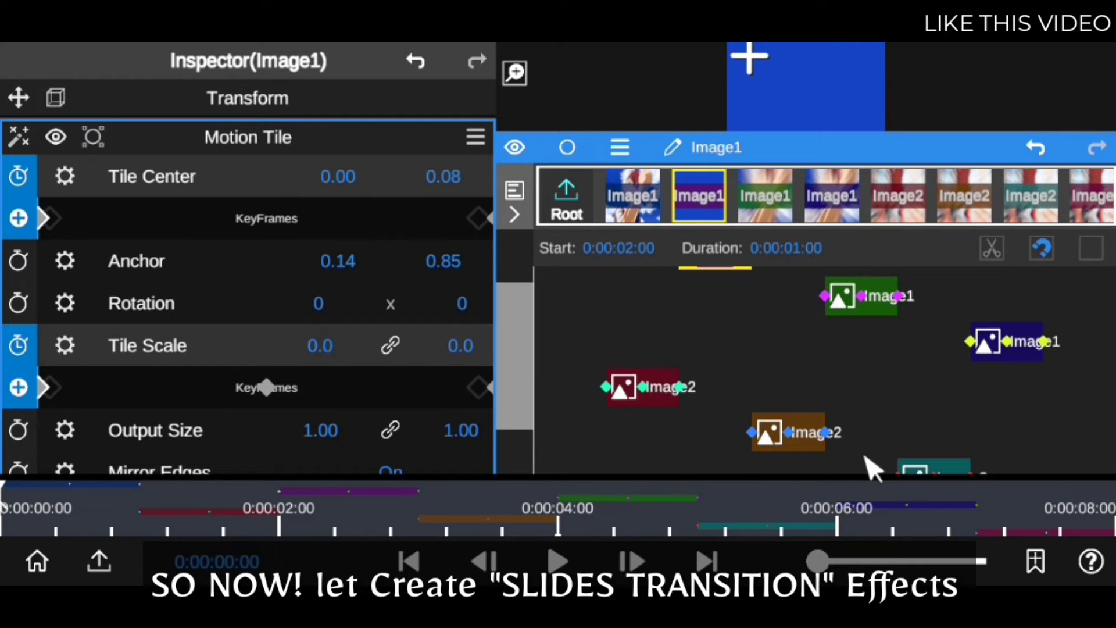
left_click(786, 433)
- At 0:00:03:16, set the orange Image2 clip's Motion Tile anchor to 0.14, 0.84
left_click_drag(761, 154, 753, 285)
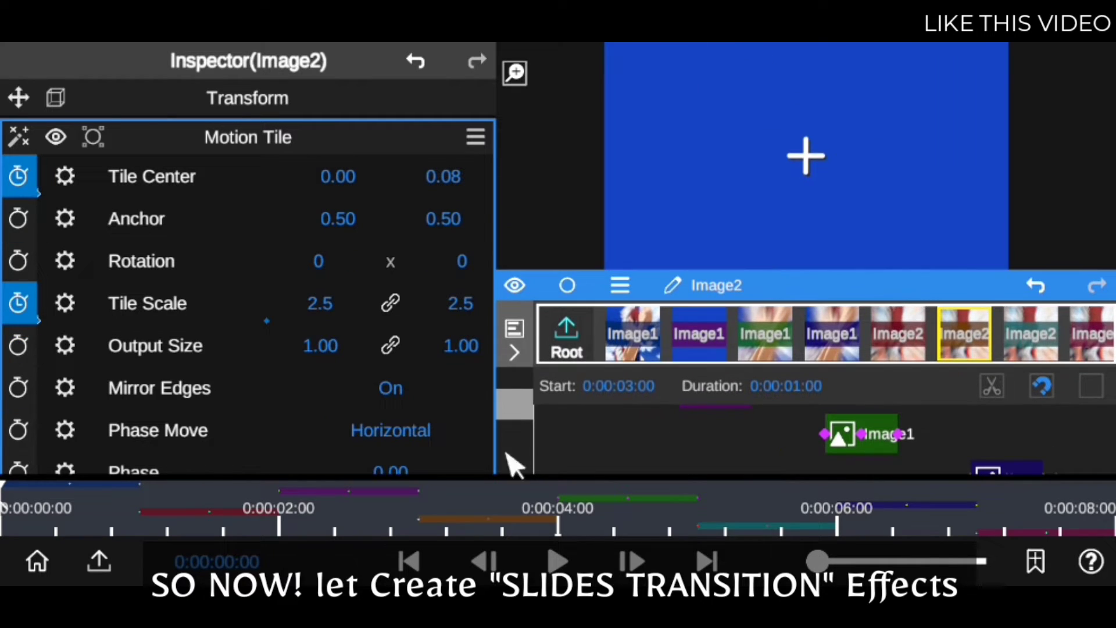
mouse_move(269, 524)
left_mouse_down()
mouse_move(526, 528)
mouse_move(488, 528)
left_mouse_up()
mouse_move(809, 286)
left_mouse_down()
mouse_move(807, 144)
mouse_move(802, 256)
left_mouse_up()
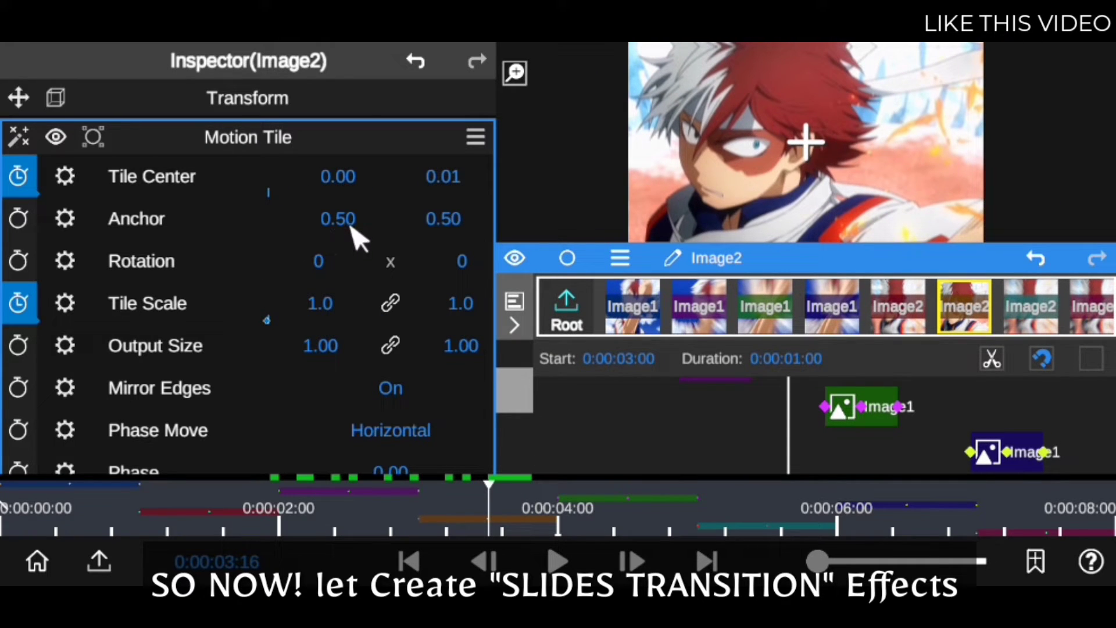
left_click_drag(350, 228, 211, 229)
left_click_drag(430, 219, 440, 131)
left_click_drag(348, 226, 332, 215)
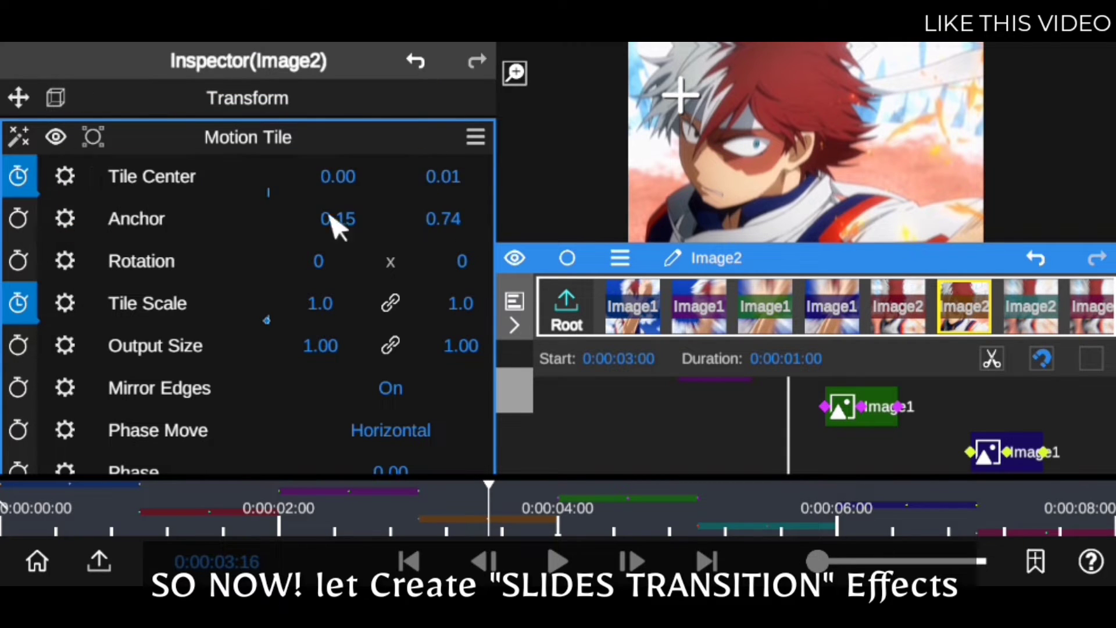
left_click_drag(450, 230, 436, 162)
mouse_move(361, 217)
left_mouse_down()
mouse_move(358, 227)
mouse_move(331, 220)
mouse_move(328, 189)
left_mouse_up()
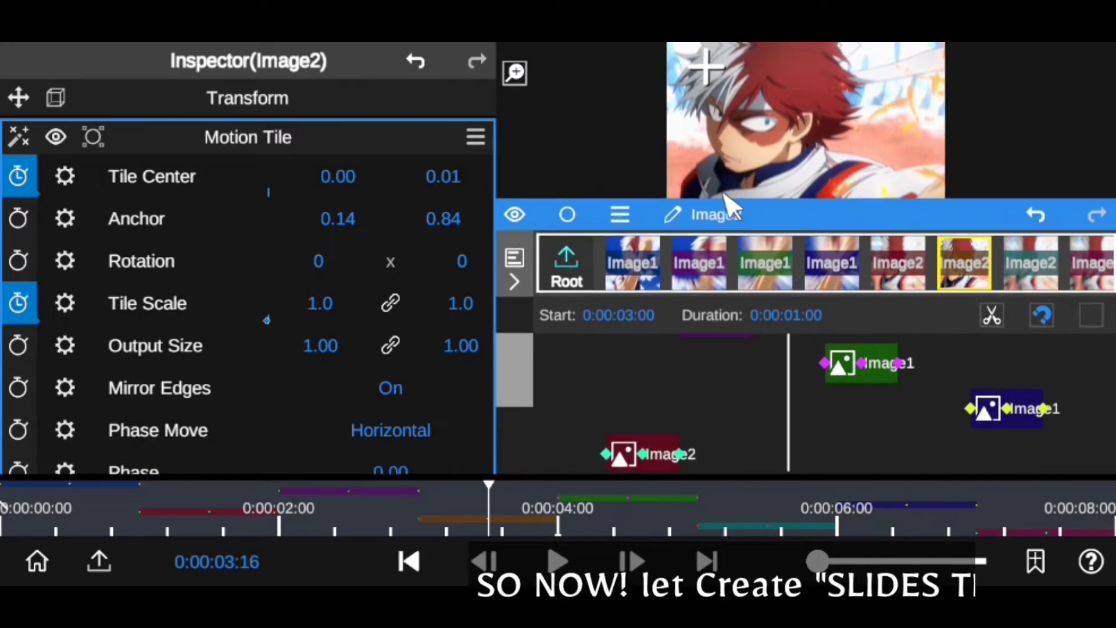
left_click_drag(526, 380, 523, 416)
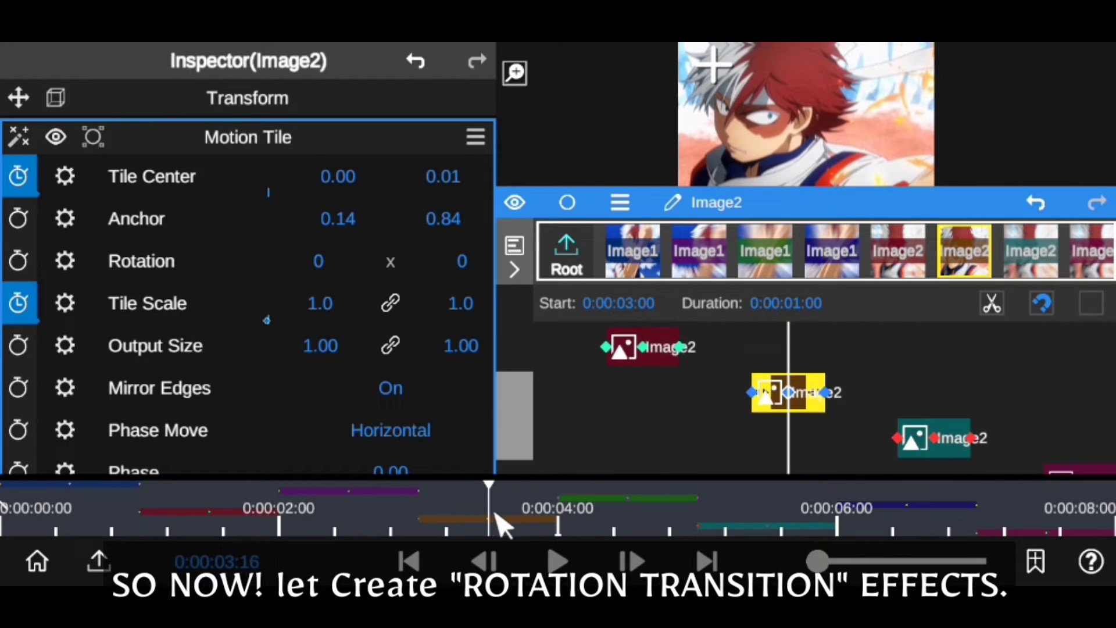
mouse_move(498, 523)
left_mouse_down()
mouse_move(593, 526)
mouse_move(607, 516)
left_mouse_up()
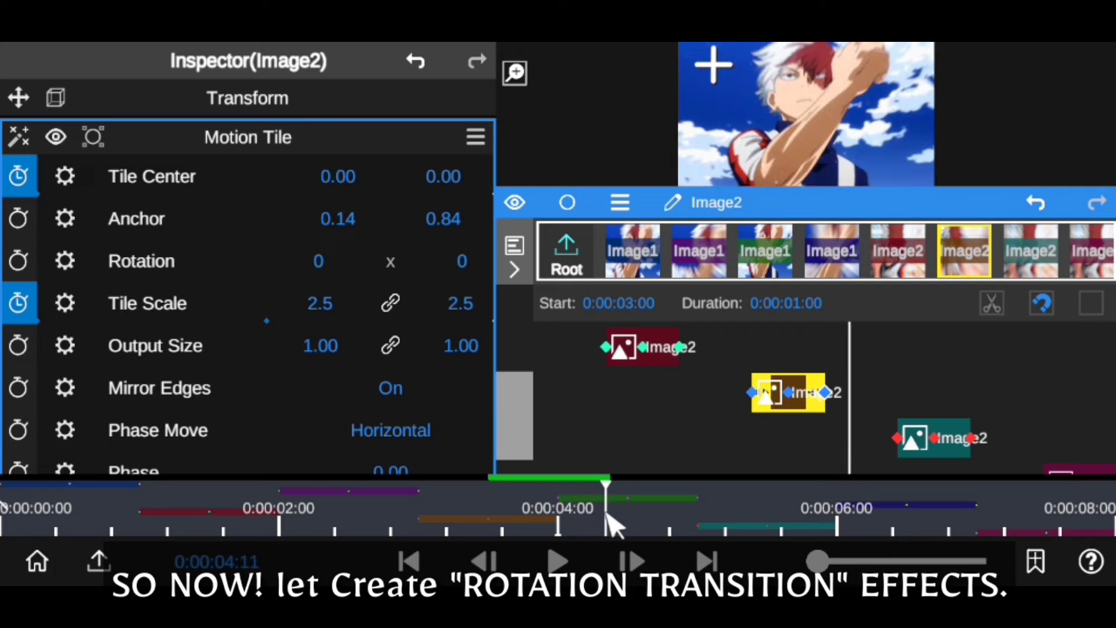
mouse_move(521, 430)
left_mouse_down()
mouse_move(515, 468)
mouse_move(523, 343)
left_mouse_up()
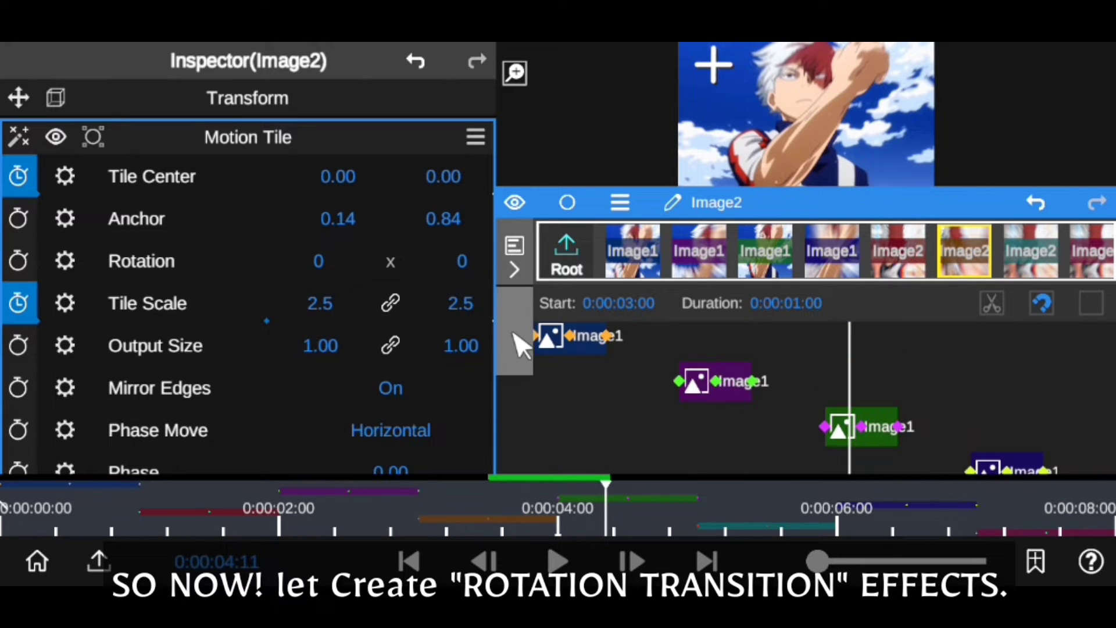
- Enable Rotation keyframes on the green Image1 clip, keying 0 at 0:00:04:02 and 100 at 0:00:04:28
left_click(872, 430)
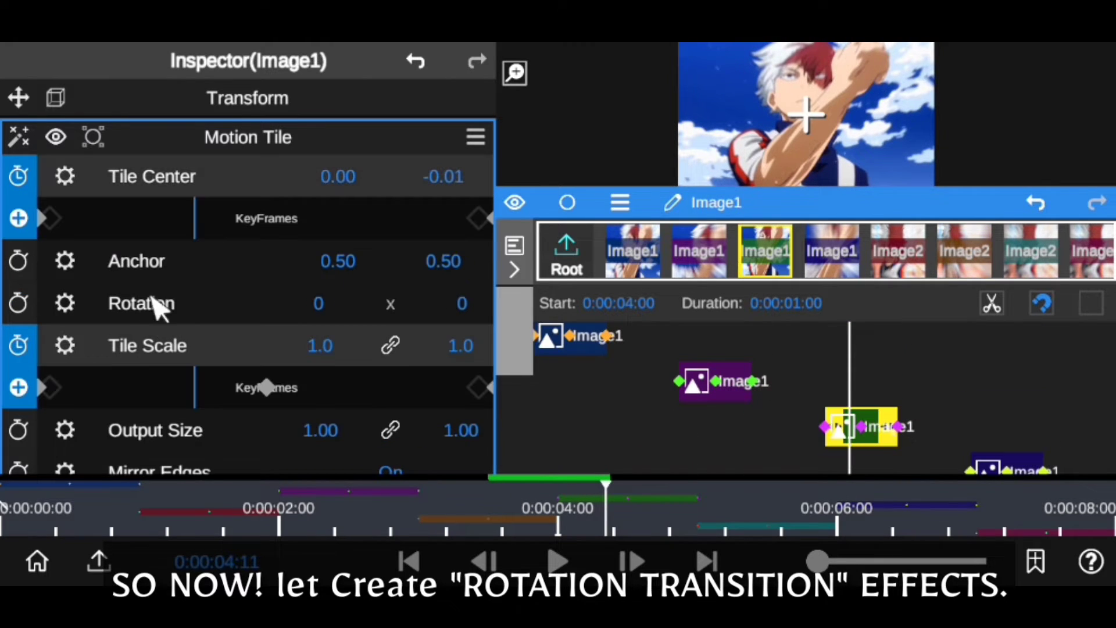
left_click(18, 303)
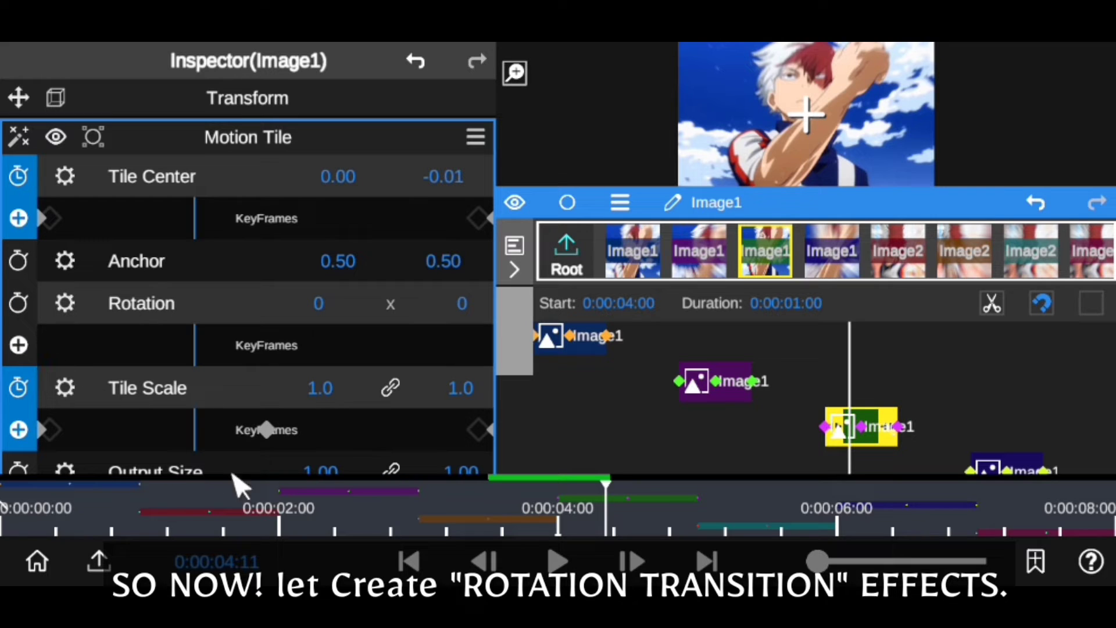
left_click_drag(605, 514, 568, 518)
left_click(18, 345)
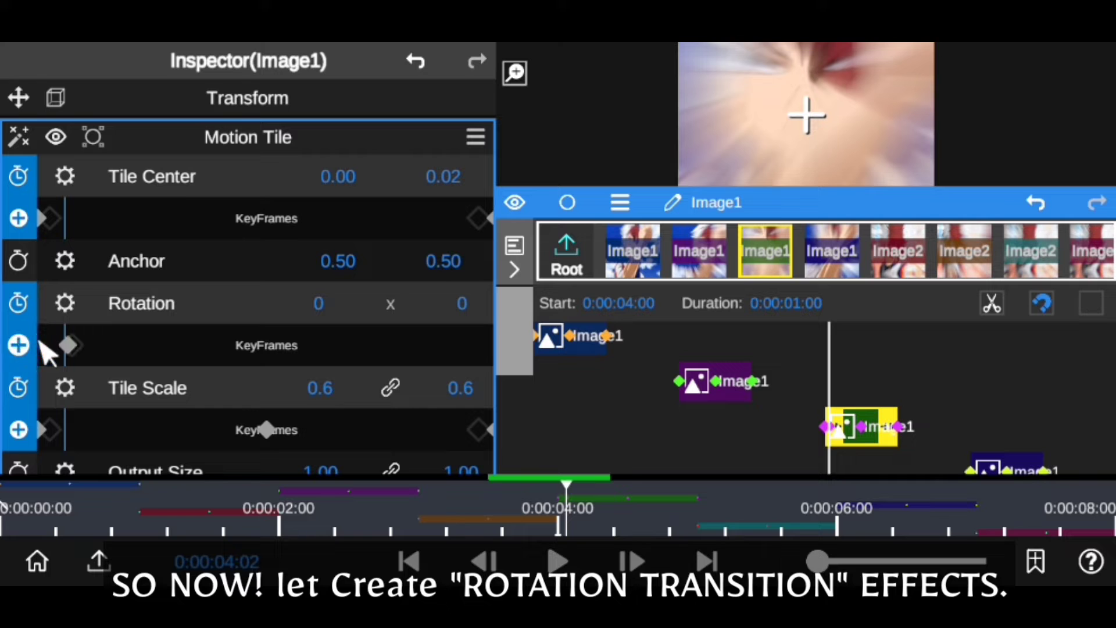
left_click_drag(820, 520, 693, 515)
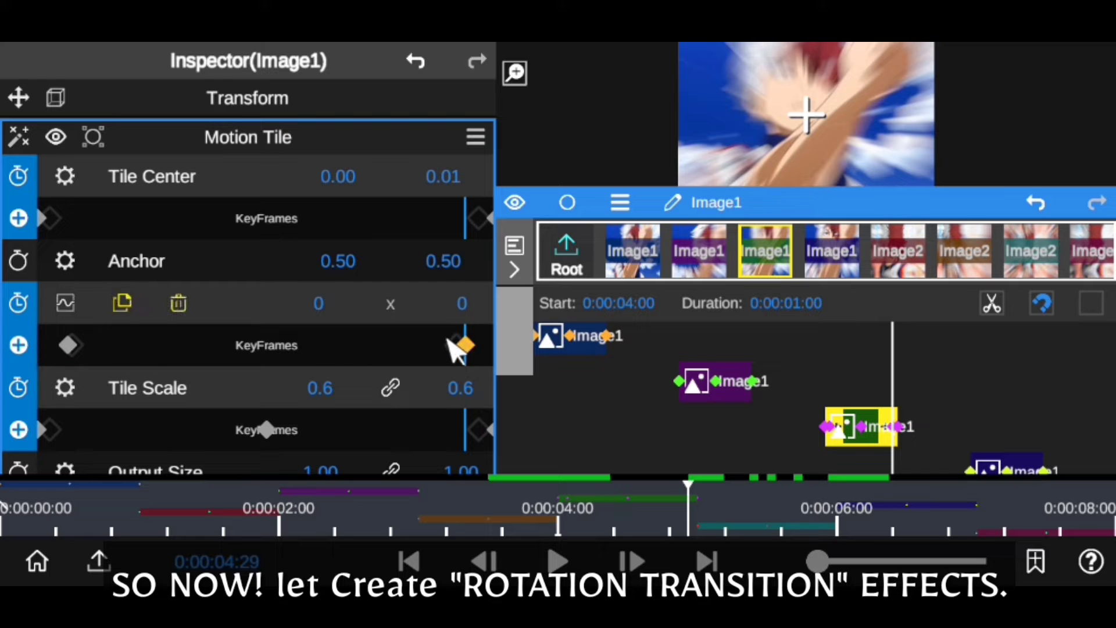
left_click(463, 303)
type("100")
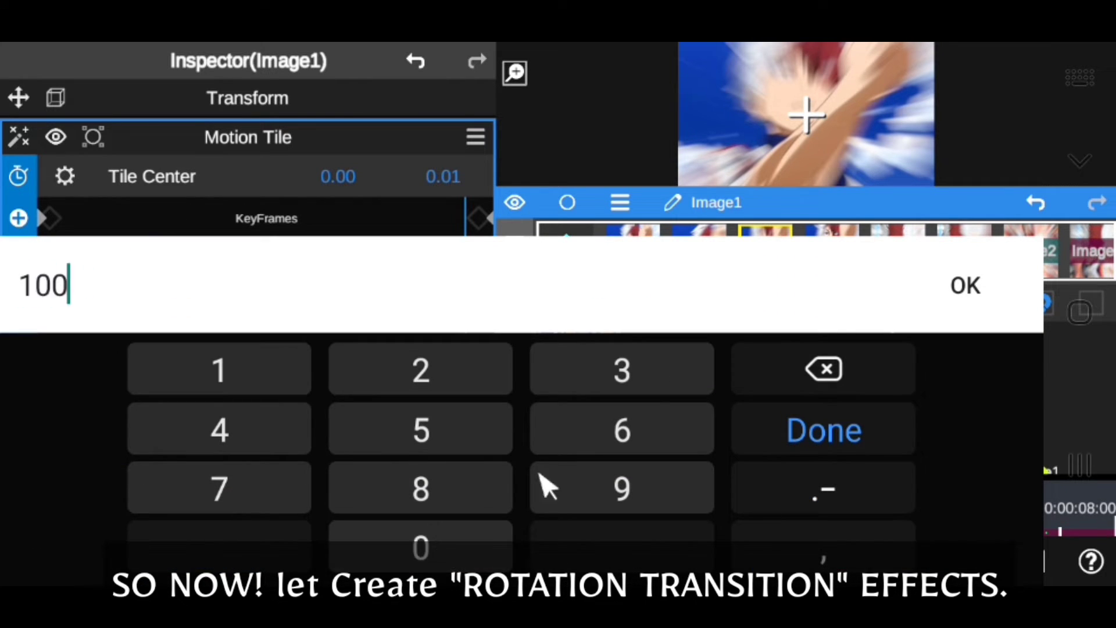
left_click(968, 285)
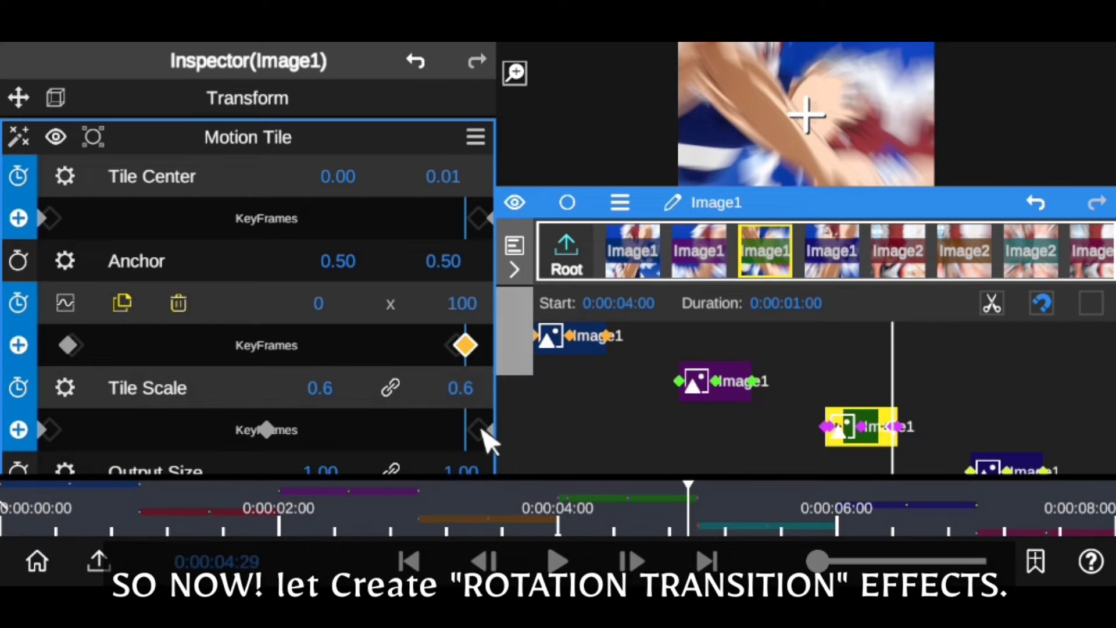
- Keep the first keyframe at 0 and drag the rotation keyframes to the clip's start and end
left_click(67, 345)
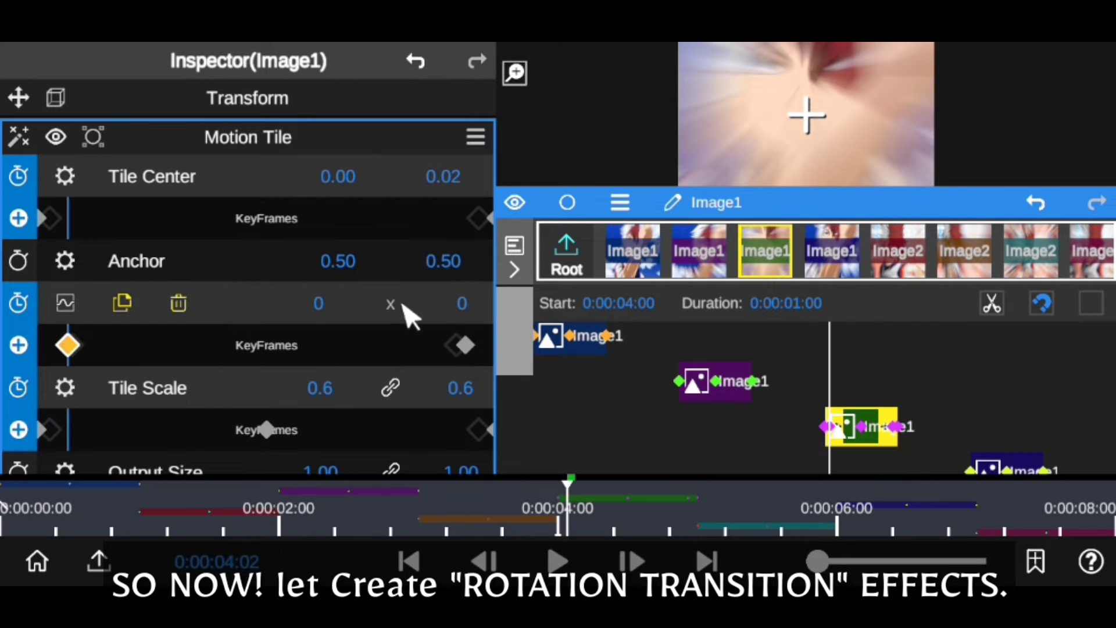
left_click(464, 303)
left_click(969, 285)
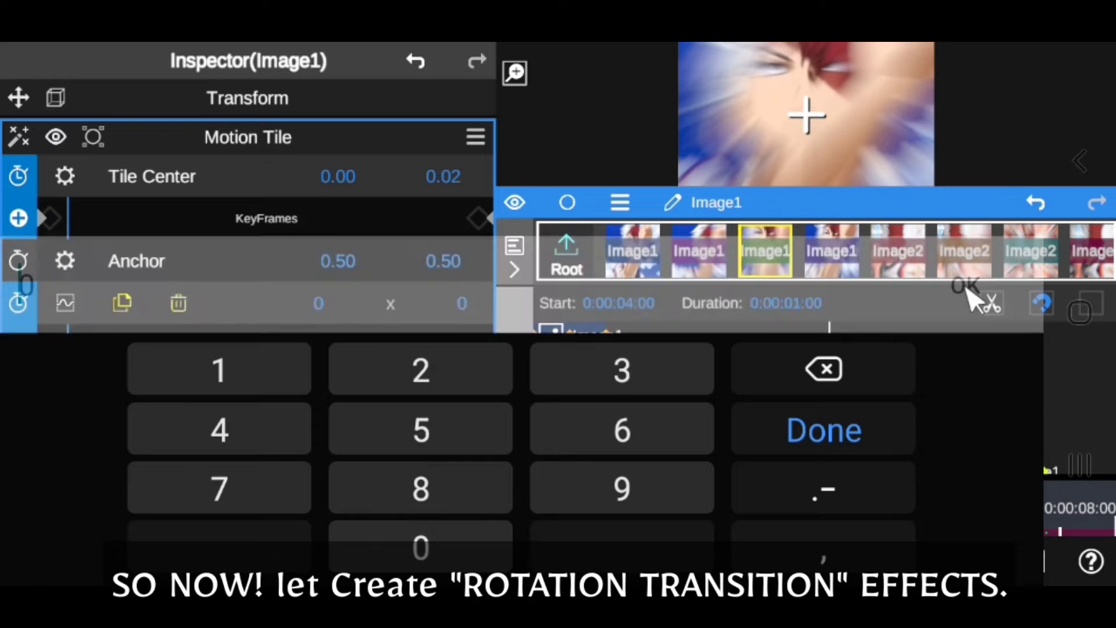
left_click_drag(67, 345, 51, 346)
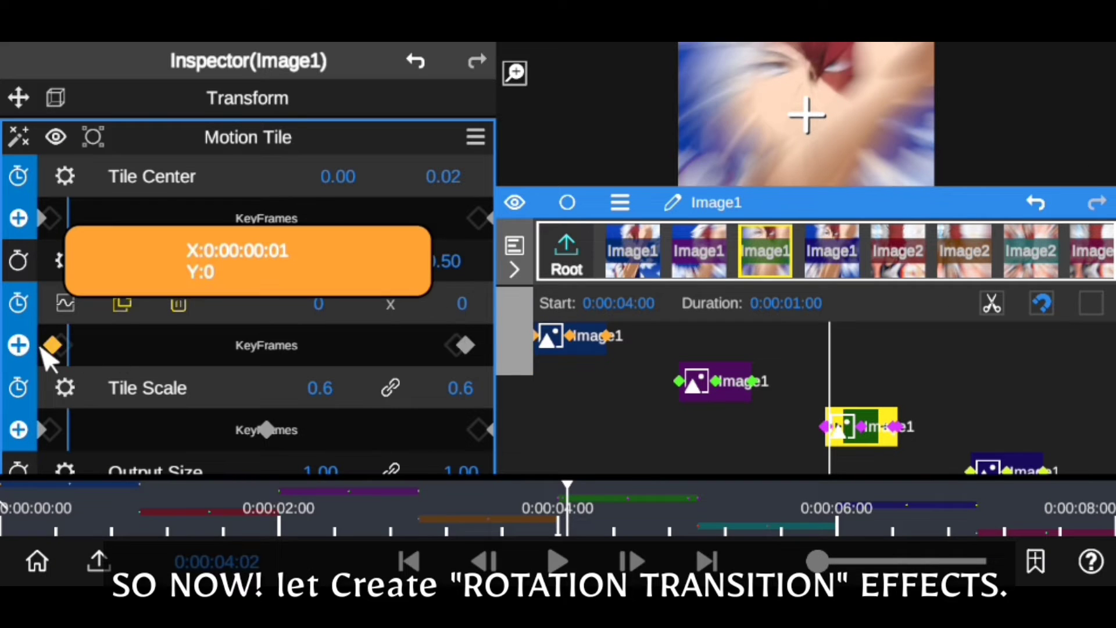
left_click_drag(469, 339, 546, 343)
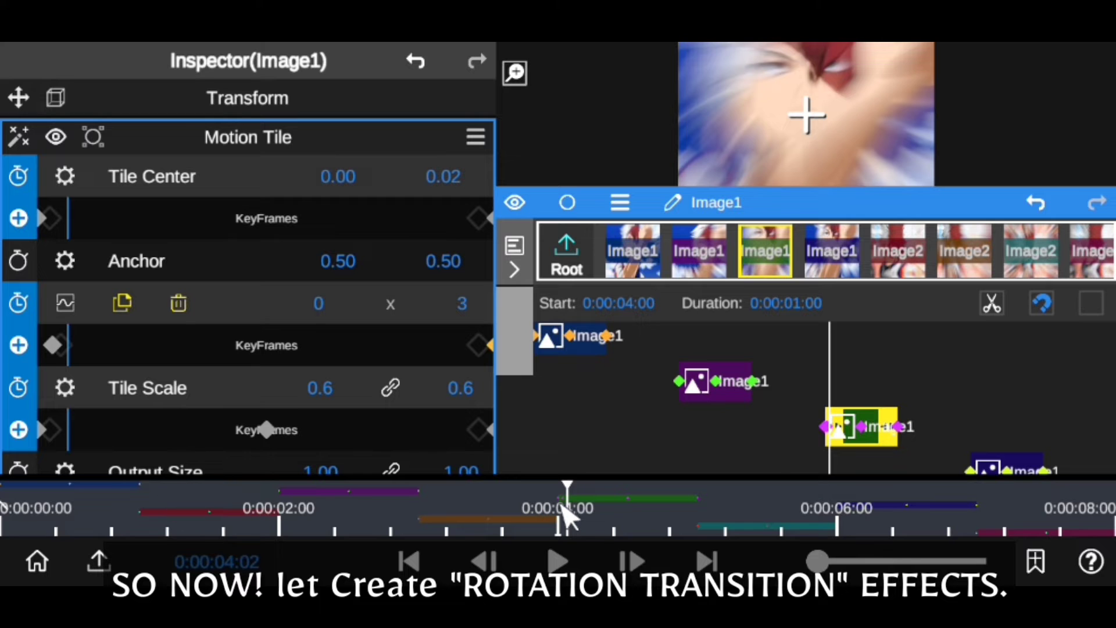
mouse_move(562, 506)
left_mouse_down()
mouse_move(728, 521)
mouse_move(641, 523)
left_mouse_up()
left_click(55, 345)
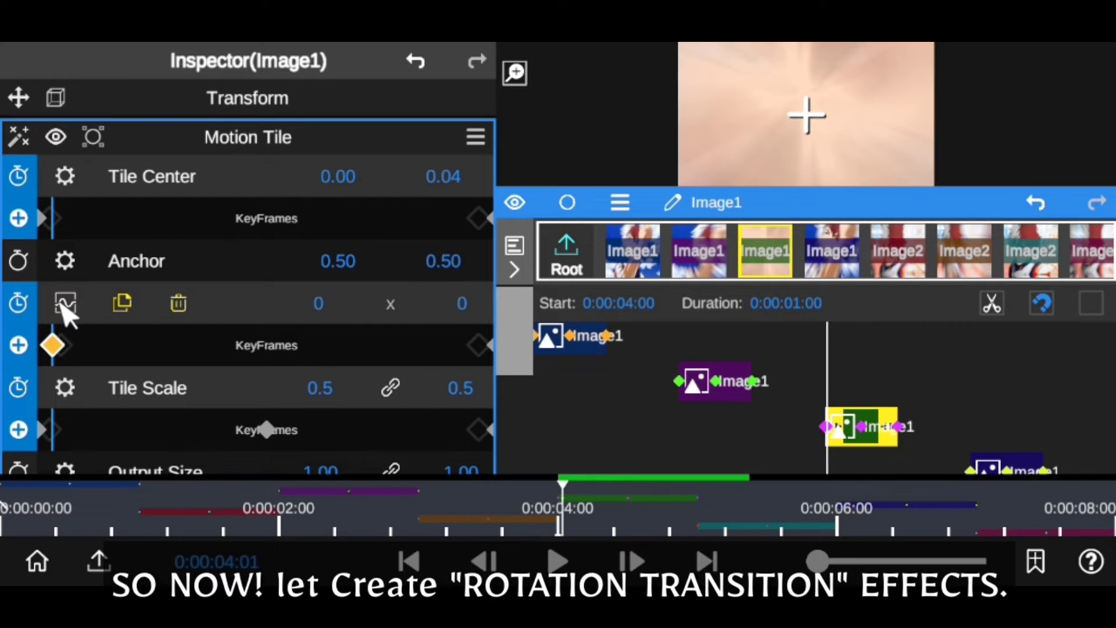
left_click(65, 303)
- Flatten the rotation curve's start handle and steepen its end toward 100, then preview the ease-in
left_click(51, 442)
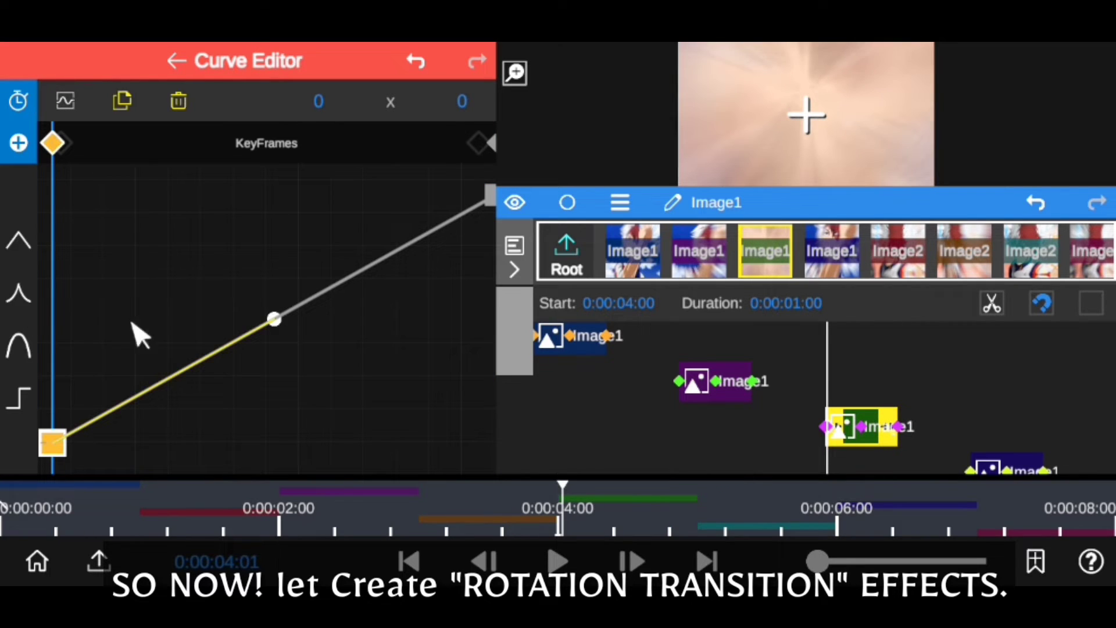
left_click(488, 195)
left_click(51, 443)
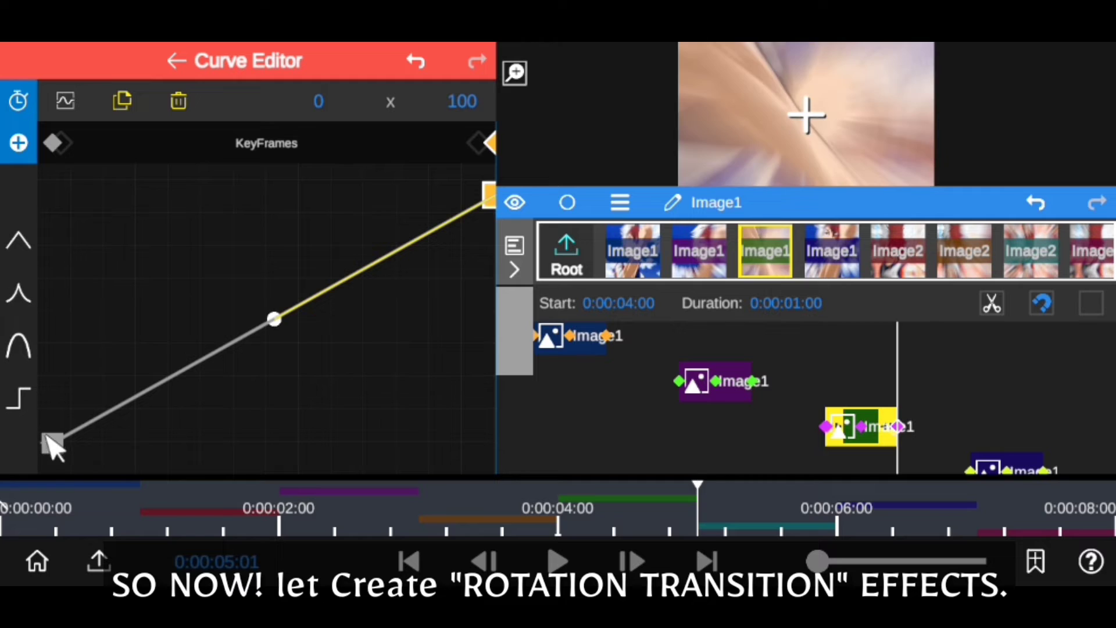
left_click_drag(273, 319, 394, 403)
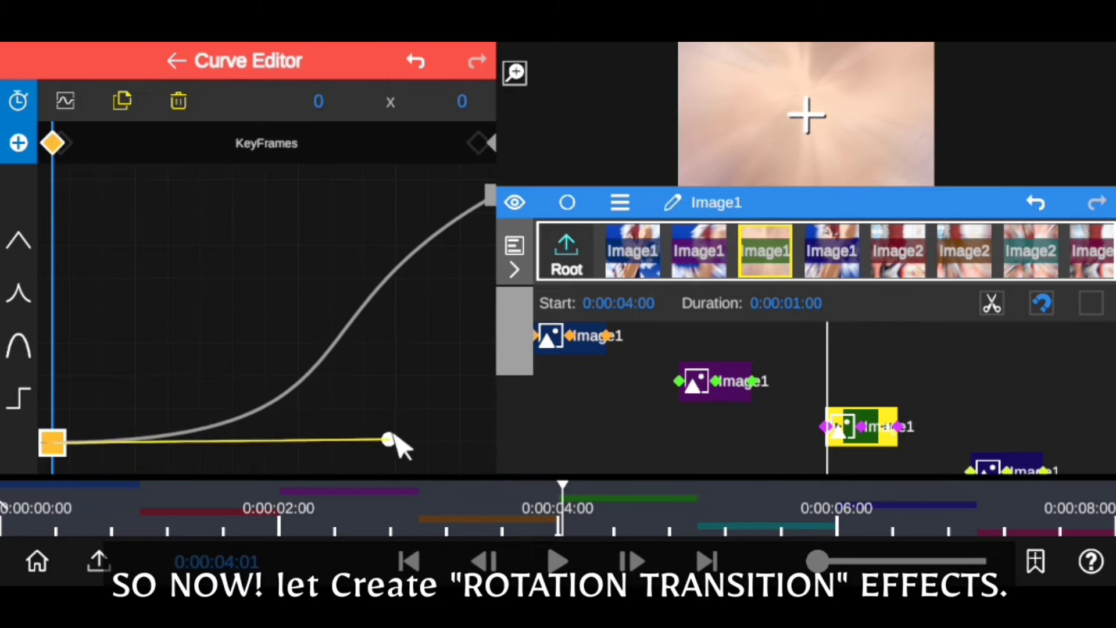
left_click(489, 197)
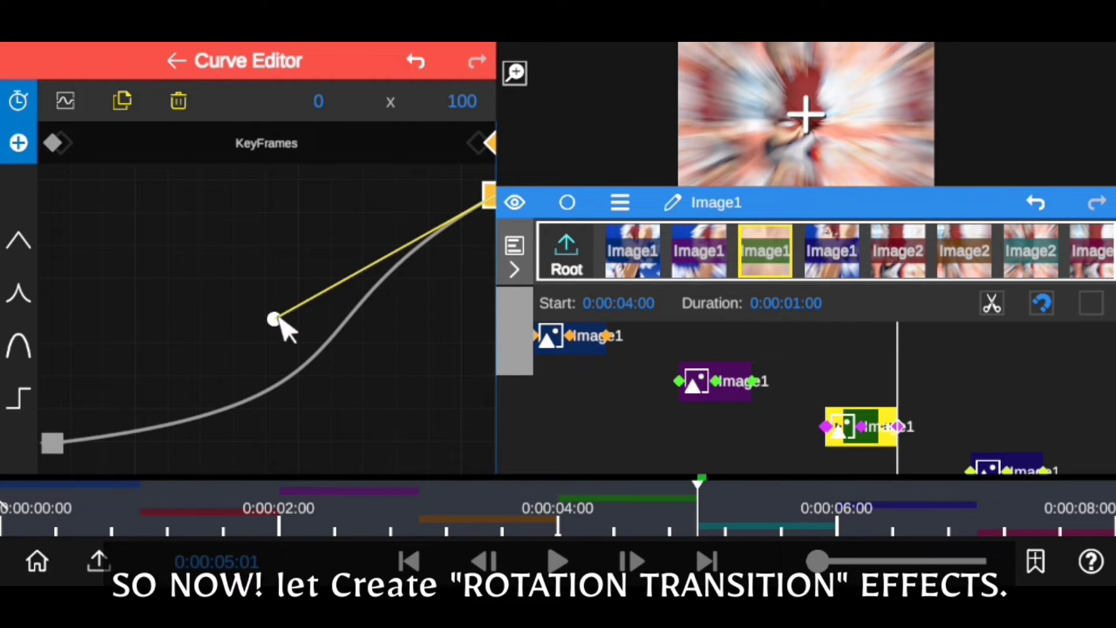
mouse_move(273, 319)
left_mouse_down()
mouse_move(426, 374)
mouse_move(421, 390)
left_mouse_up()
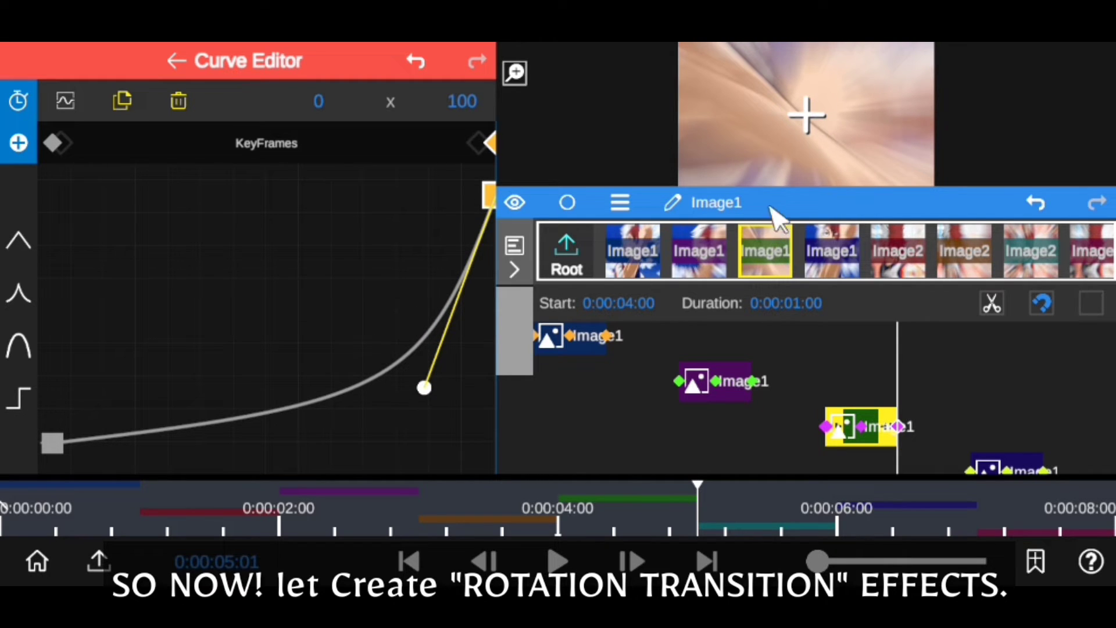
left_click_drag(772, 208, 788, 217)
mouse_move(472, 512)
left_mouse_down()
mouse_move(523, 530)
mouse_move(716, 532)
mouse_move(611, 532)
left_mouse_up()
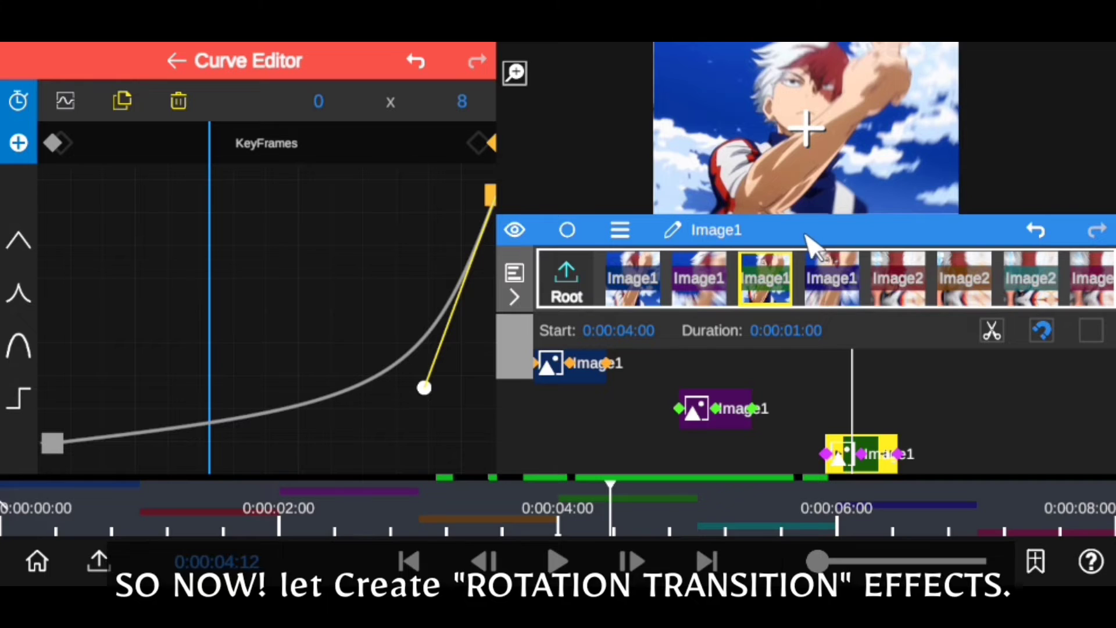
left_click_drag(809, 242, 810, 152)
left_click_drag(519, 356, 523, 424)
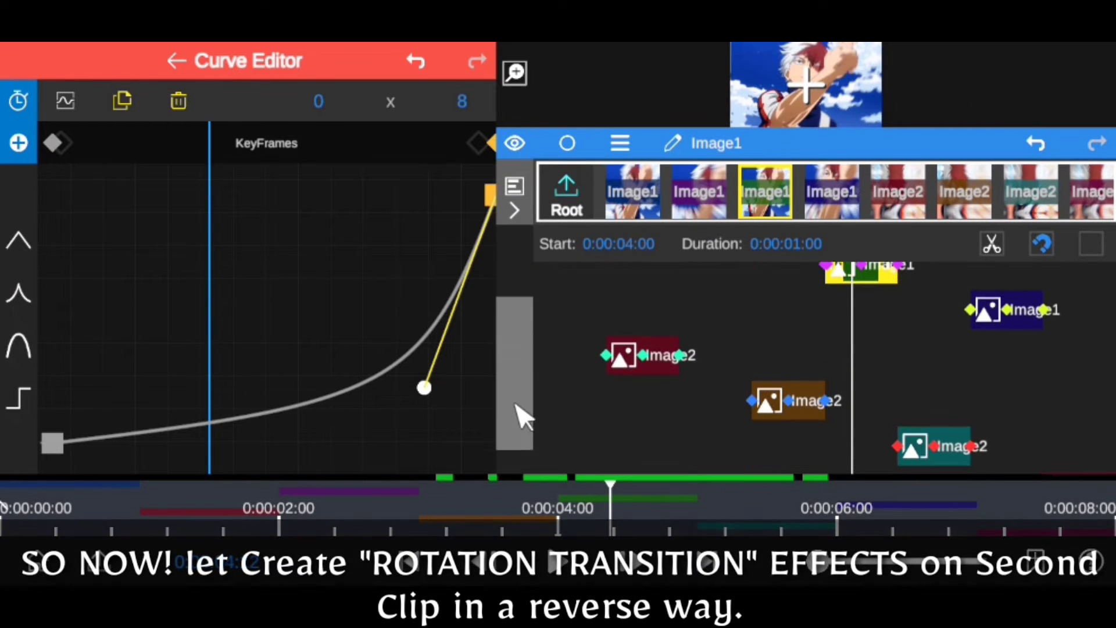
- Enable Rotation keyframes on the Image2 clip and add a keyframe near its start
left_click(929, 459)
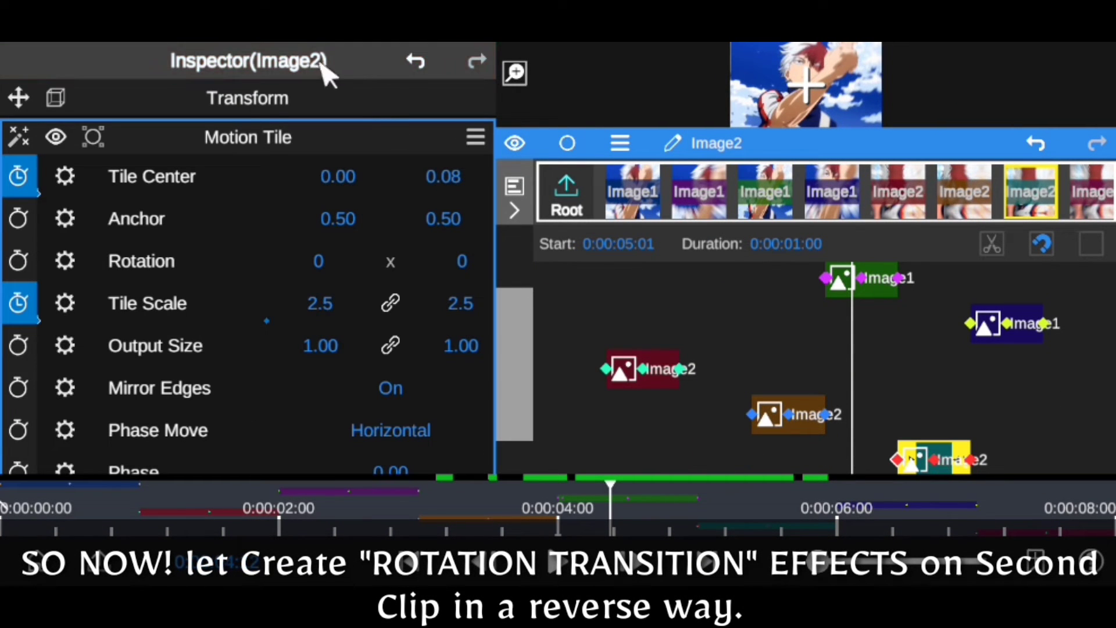
left_click(18, 263)
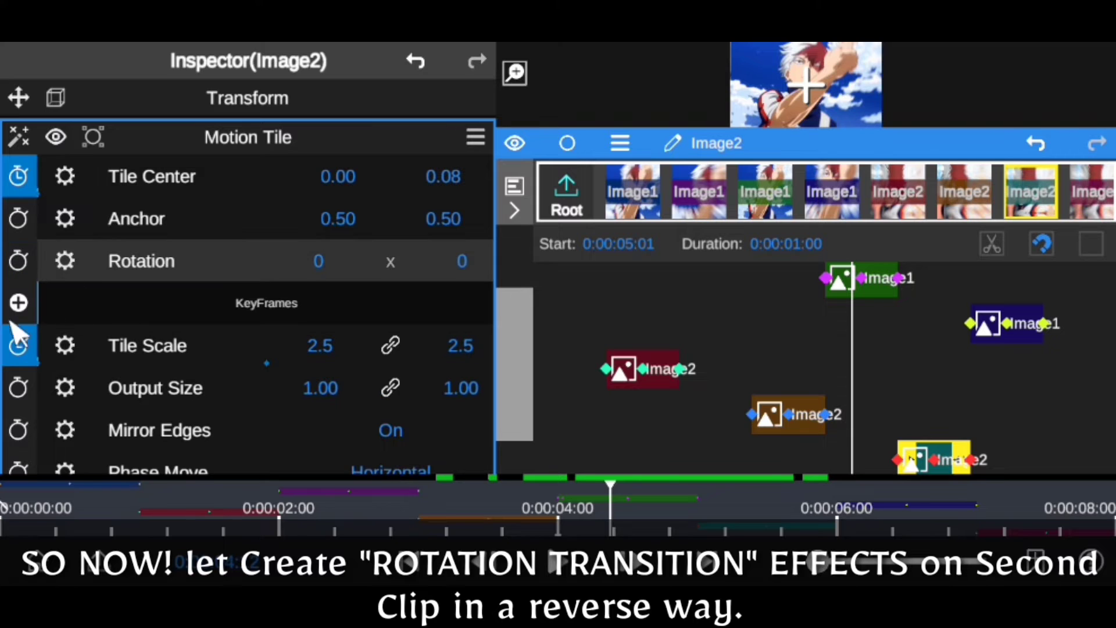
left_click(19, 346)
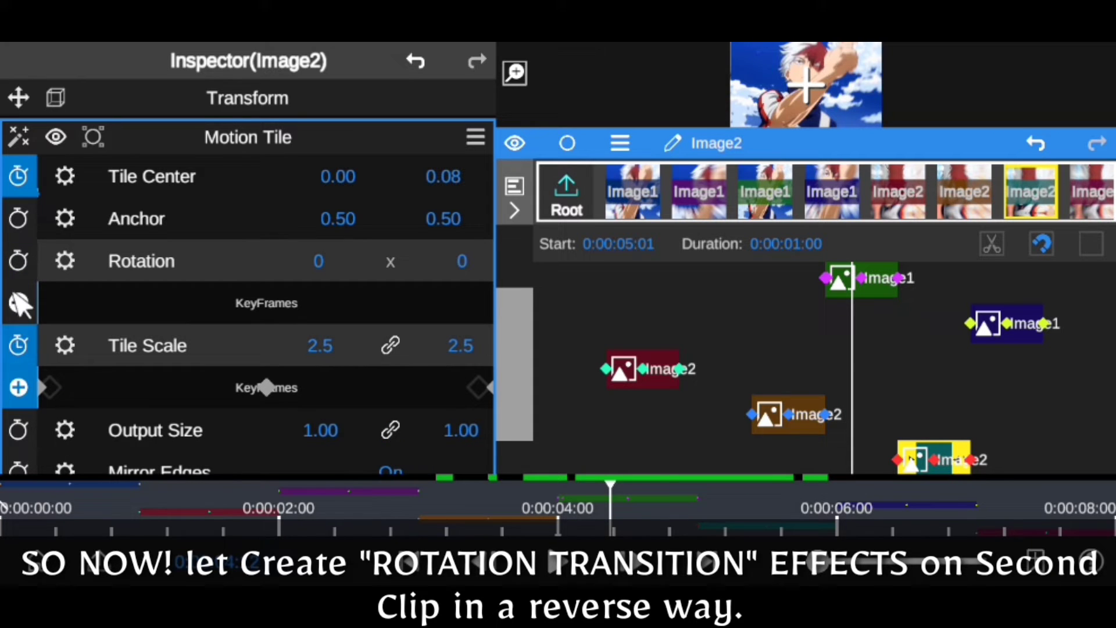
left_click(17, 175)
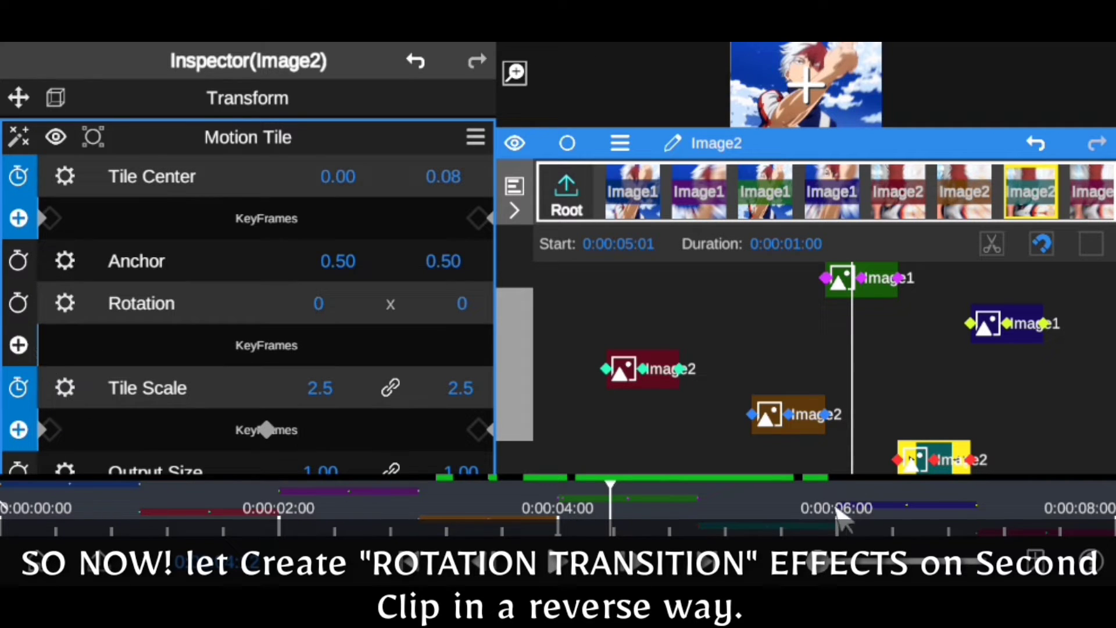
left_click_drag(837, 511, 705, 514)
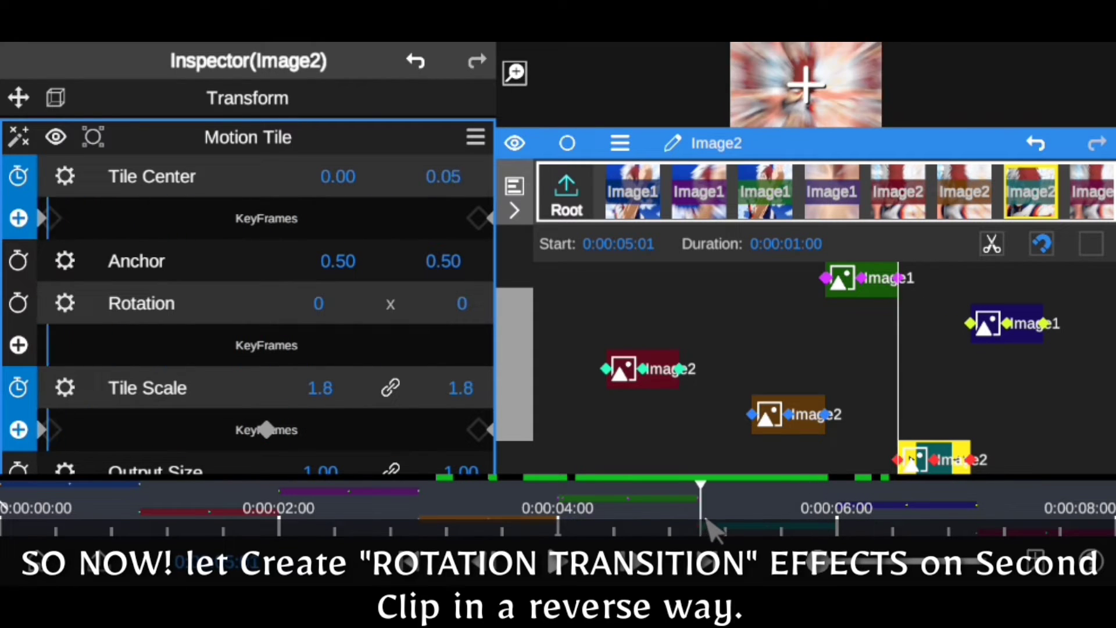
left_click(19, 345)
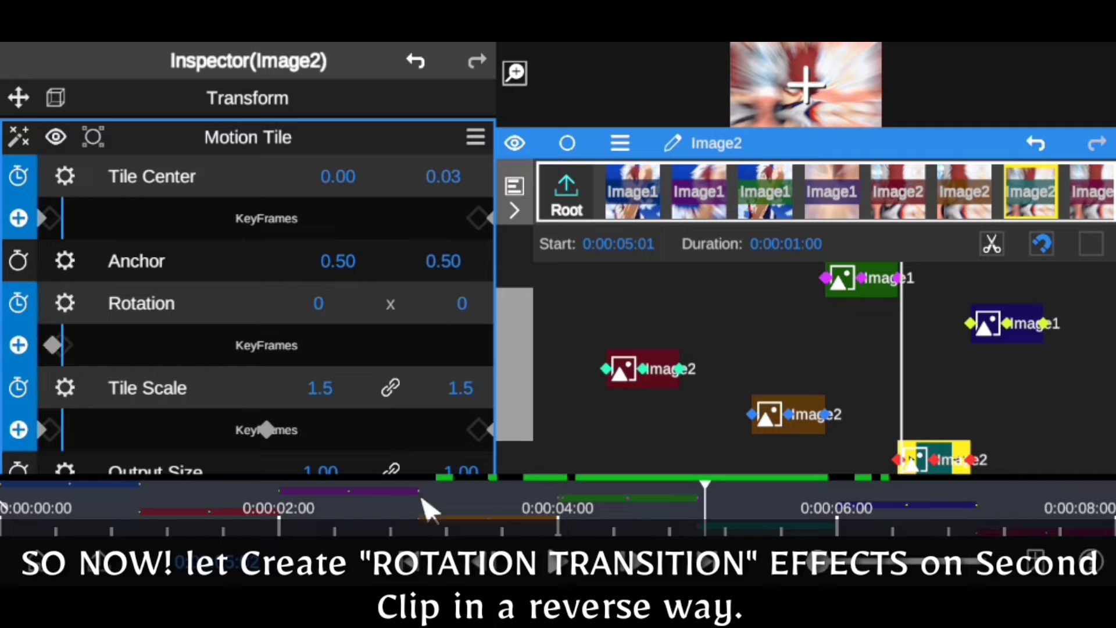
left_click_drag(693, 510, 811, 515)
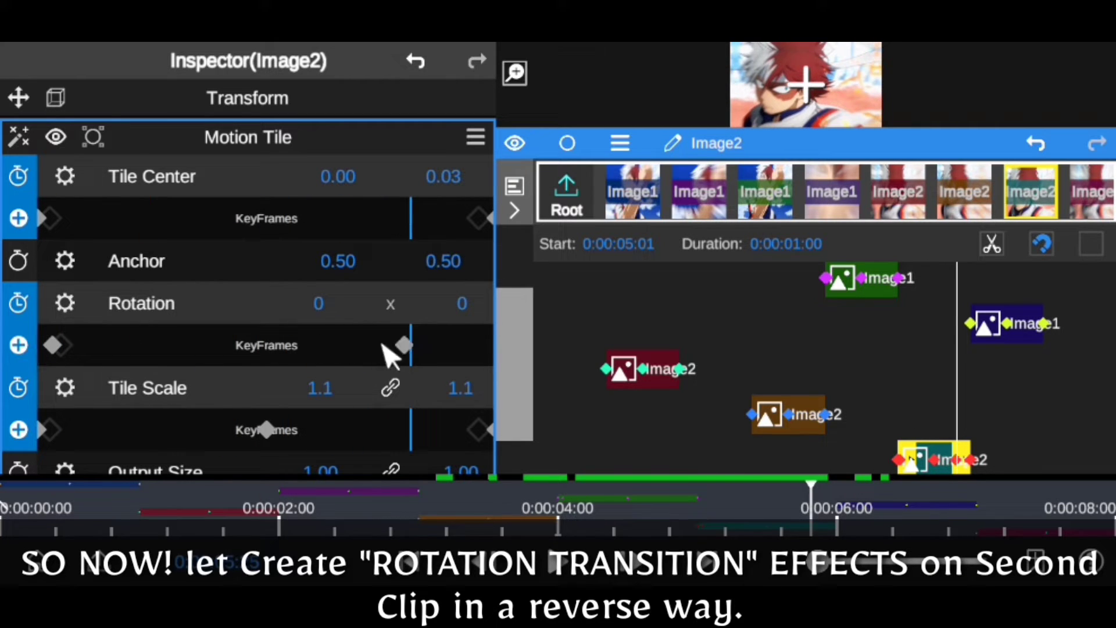
- Set the later Rotation keyframe to -100, keeping the starting keyframe at 0
left_click(405, 346)
left_click(451, 299)
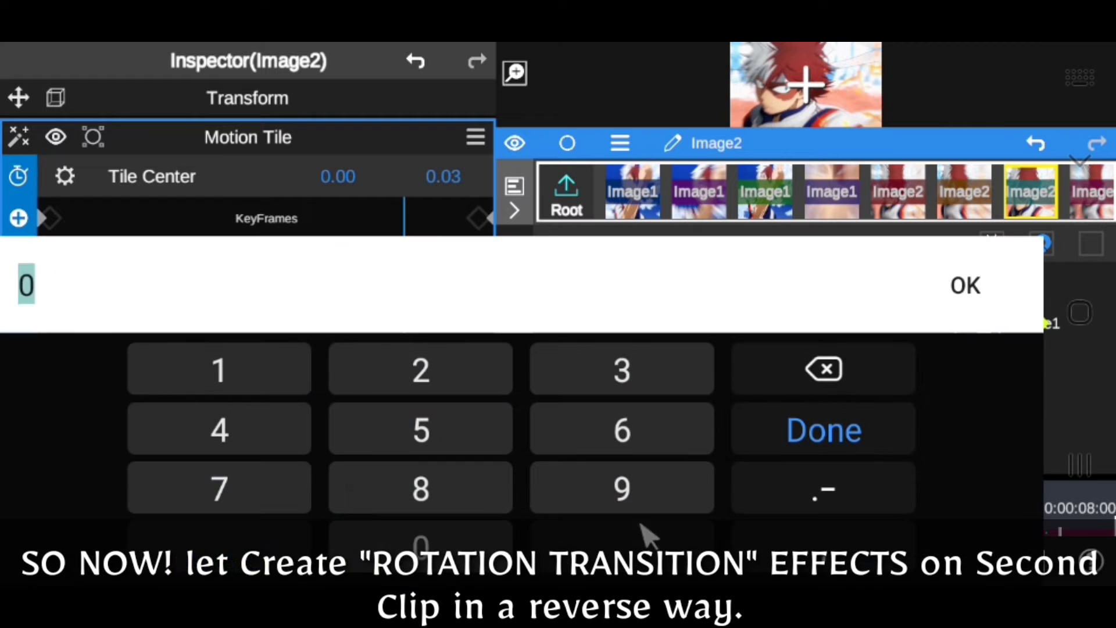
left_click(814, 493)
left_click(282, 367)
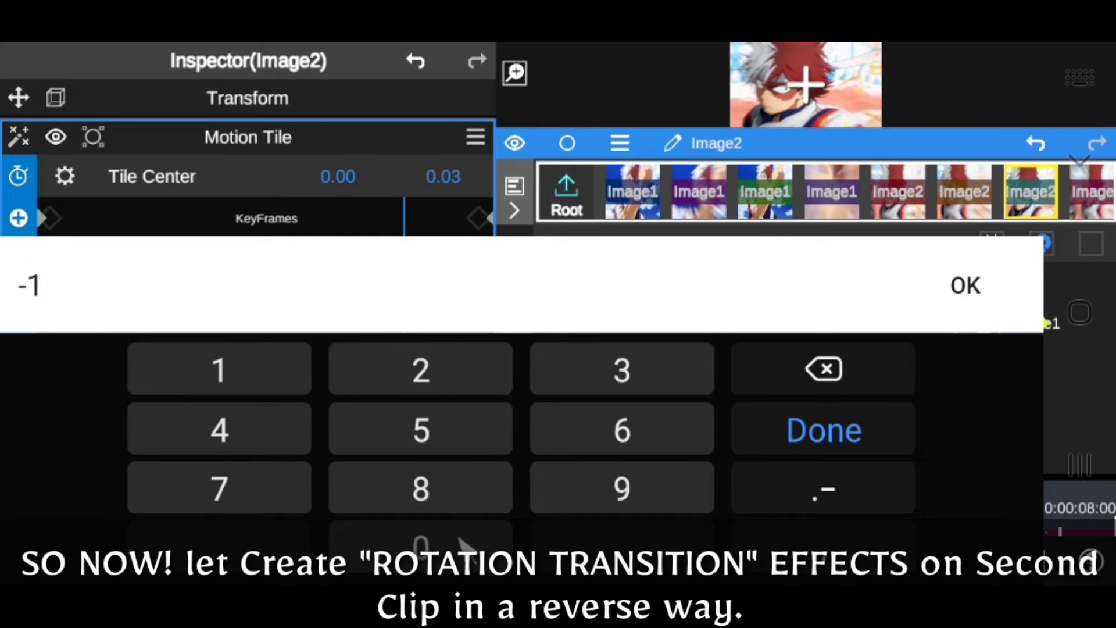
left_click(942, 307)
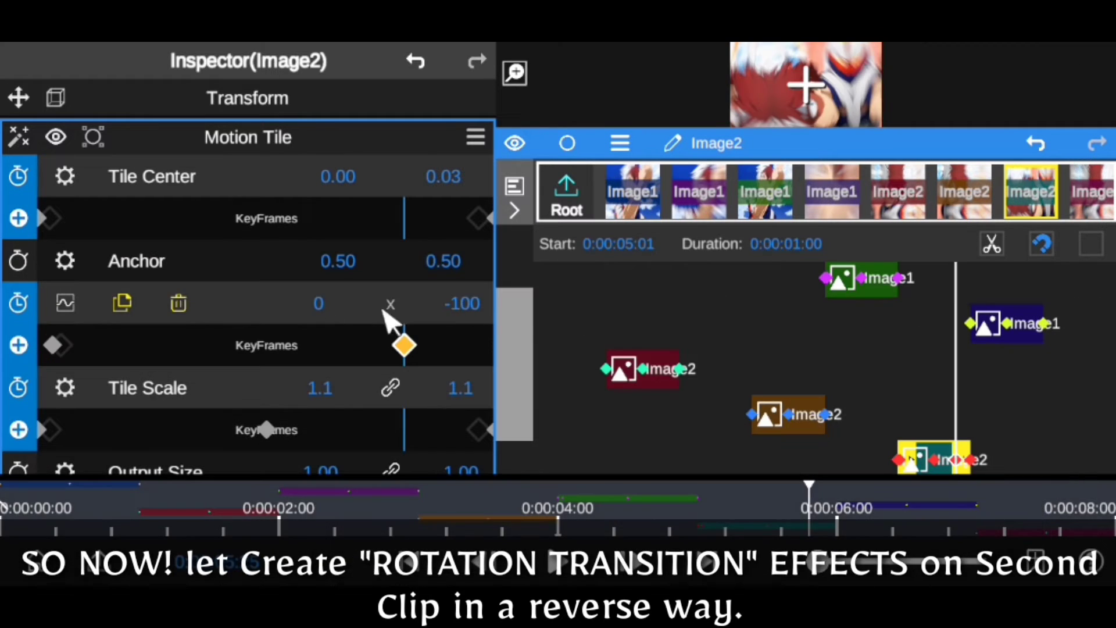
left_click(54, 345)
left_click(458, 304)
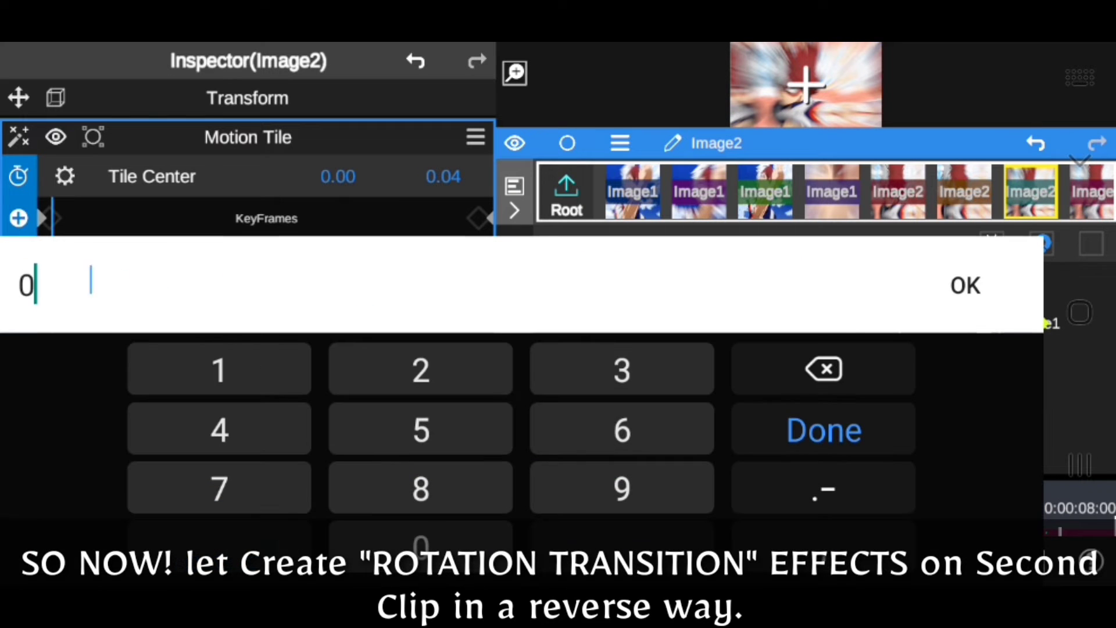
left_click(965, 285)
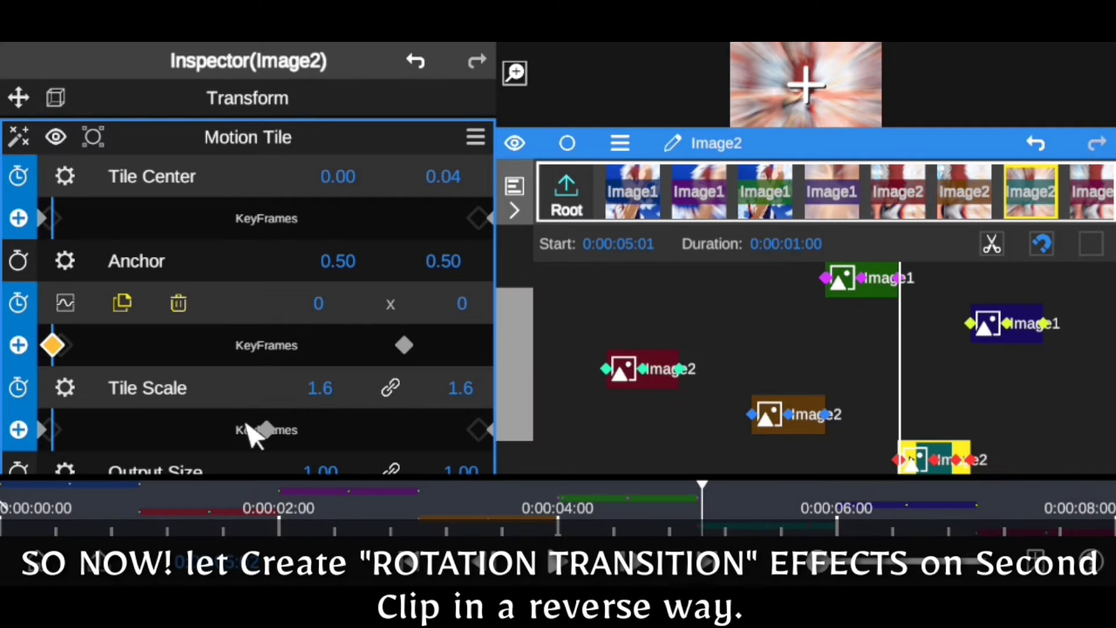
- Preview the reversed spin and drag the -100 keyframe to the clip's end
left_click_drag(711, 526, 752, 526)
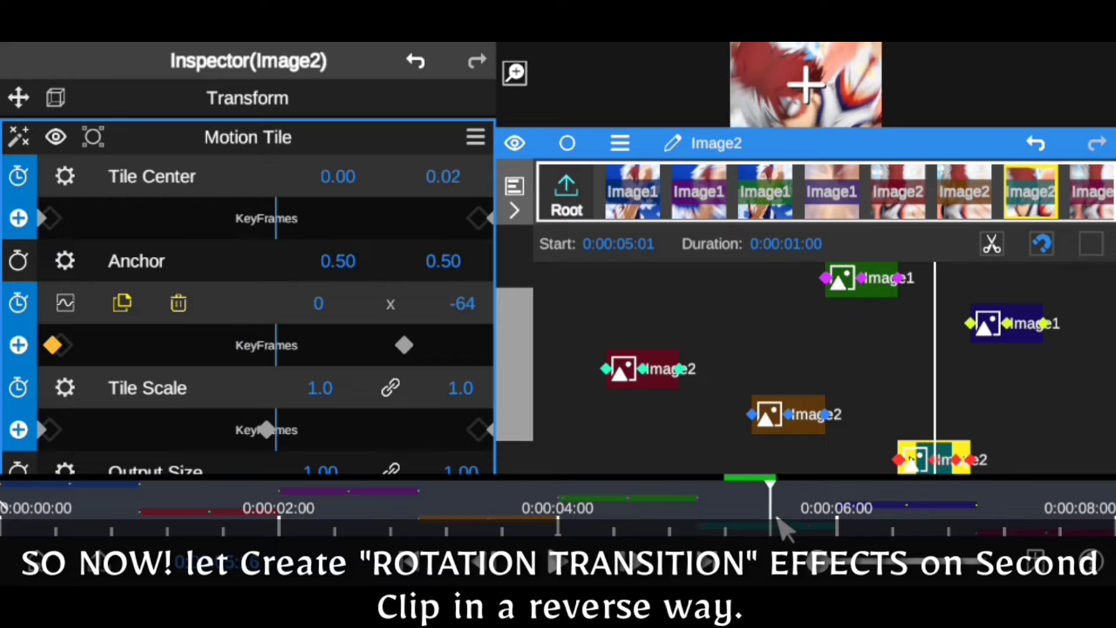
left_click_drag(697, 148, 720, 465)
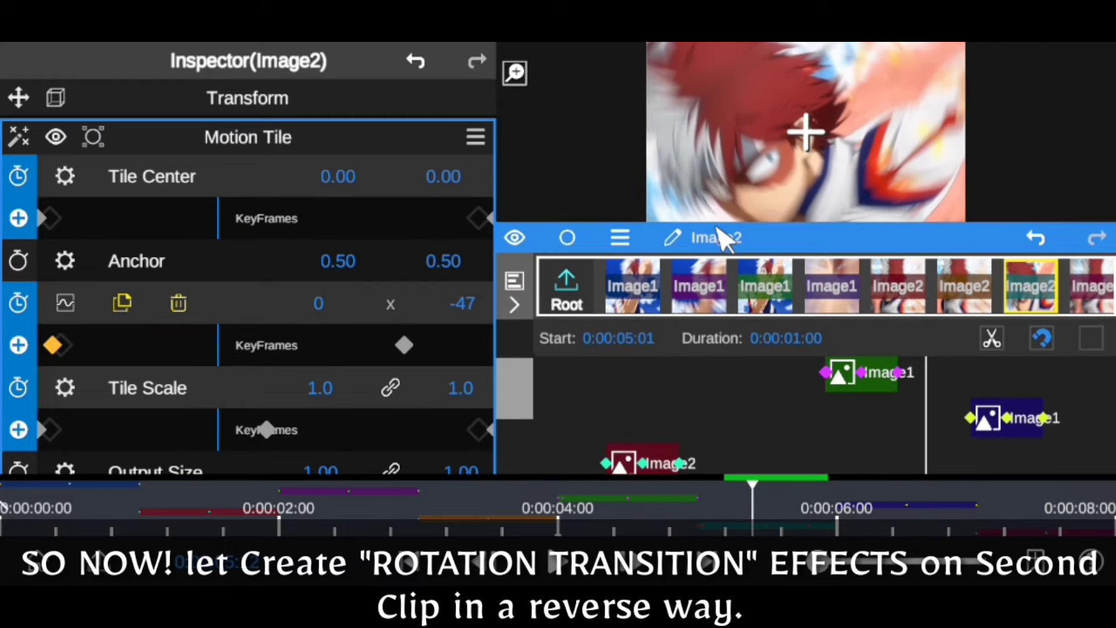
mouse_move(764, 506)
left_mouse_down()
mouse_move(805, 511)
mouse_move(751, 512)
left_mouse_up()
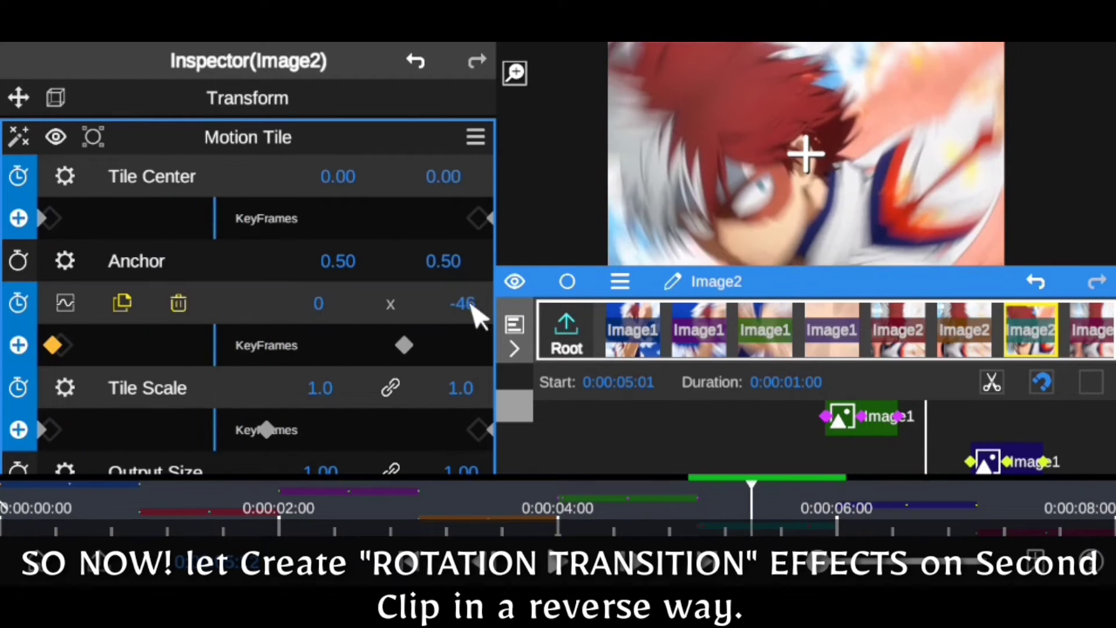
left_click_drag(403, 345, 515, 351)
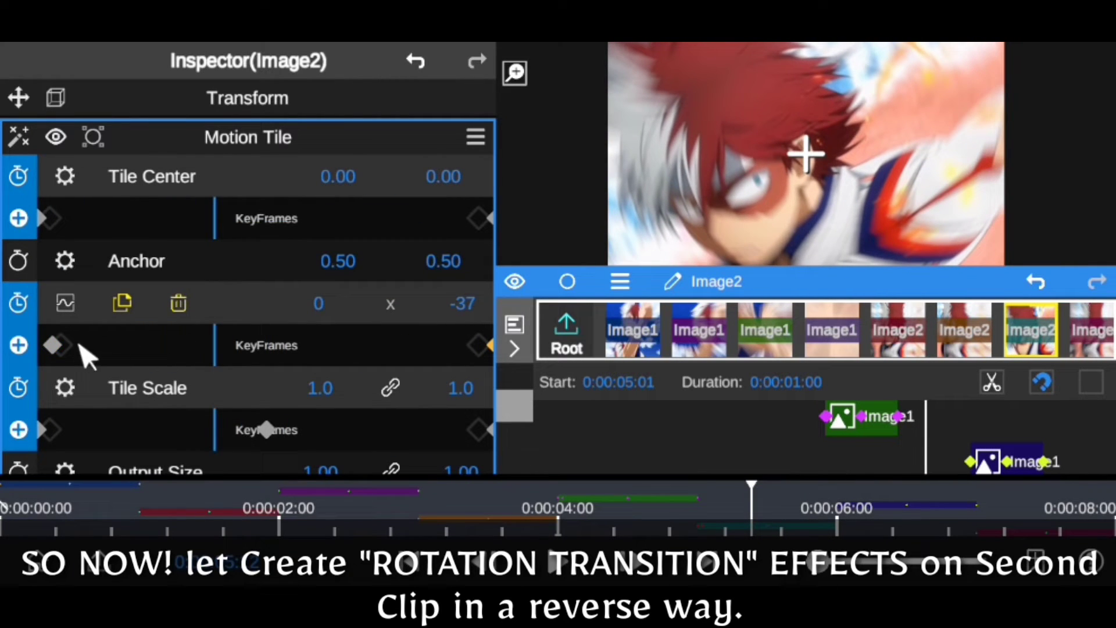
- Flatten the start handle and steepen the end handle so the rotation eases in toward -100
left_click(53, 344)
left_click(65, 303)
left_click(53, 196)
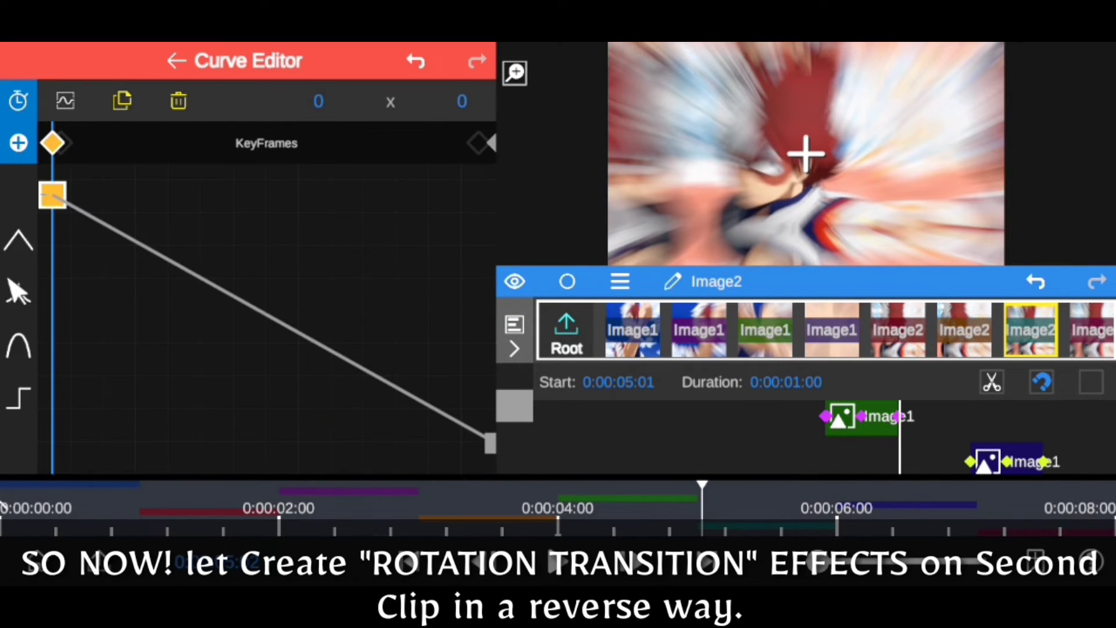
left_click(18, 290)
left_click(489, 442)
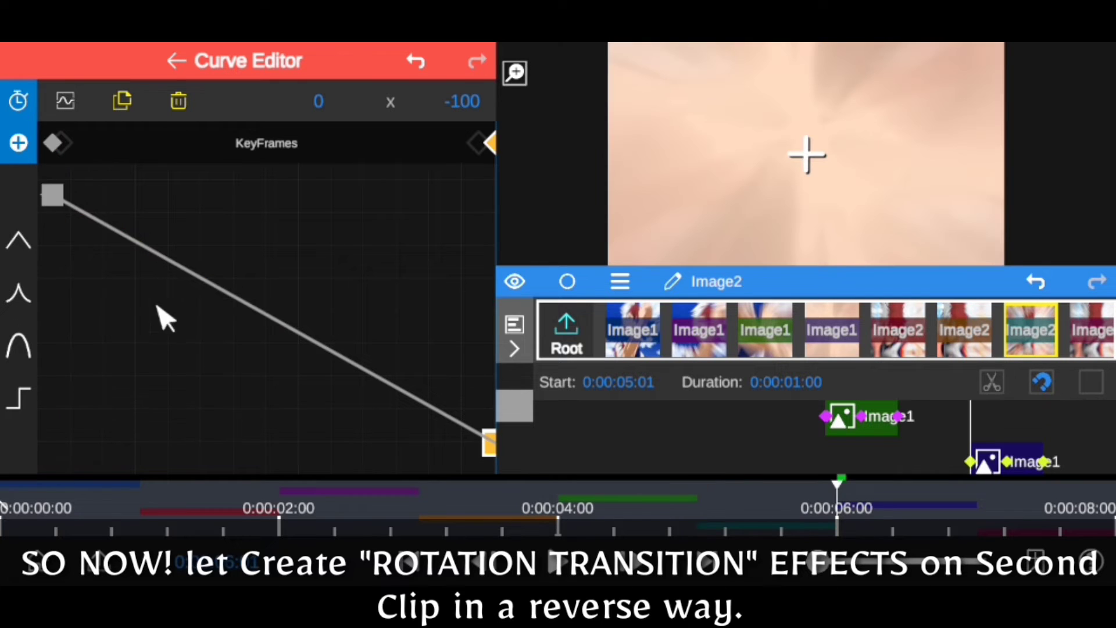
left_click(19, 290)
left_click(52, 196)
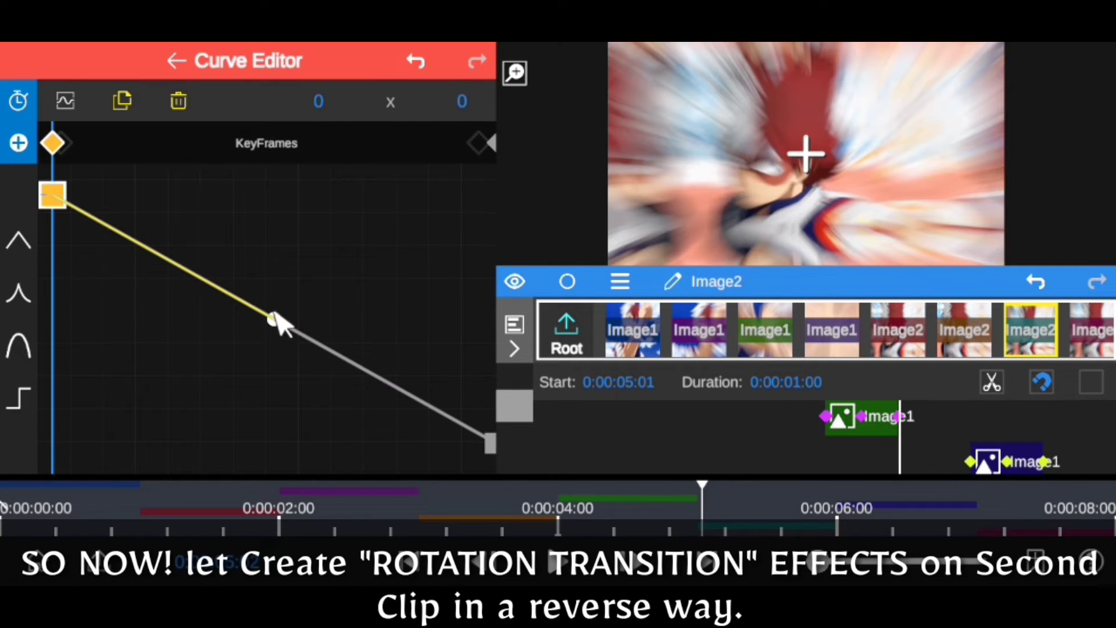
left_click_drag(274, 318, 329, 207)
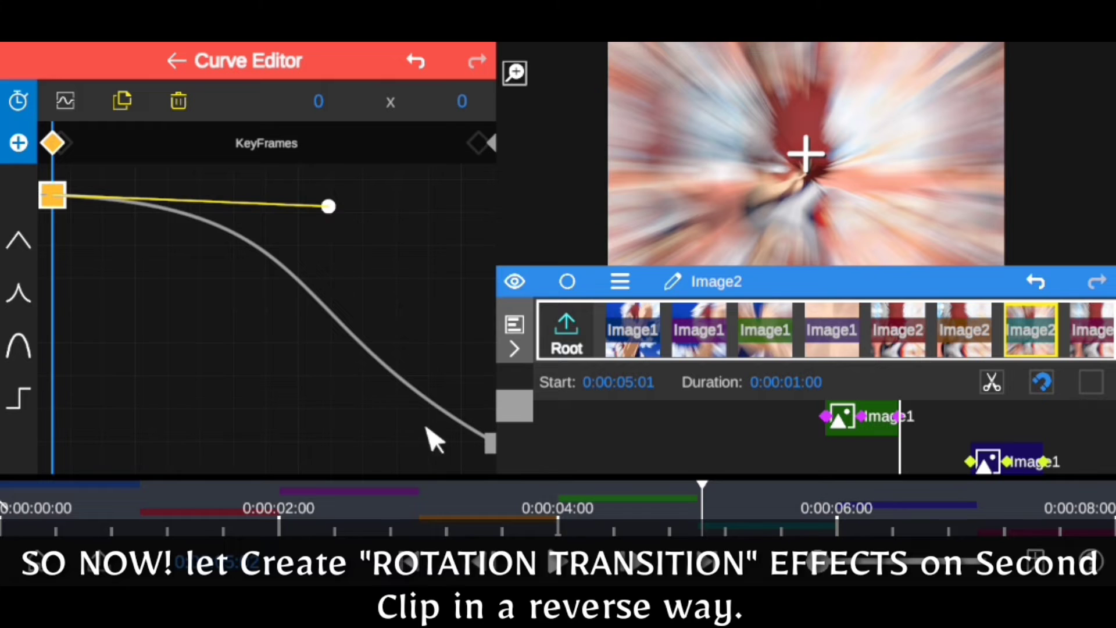
left_click(489, 442)
mouse_move(274, 319)
left_mouse_down()
mouse_move(294, 281)
mouse_move(361, 232)
mouse_move(407, 220)
mouse_move(396, 198)
left_mouse_up()
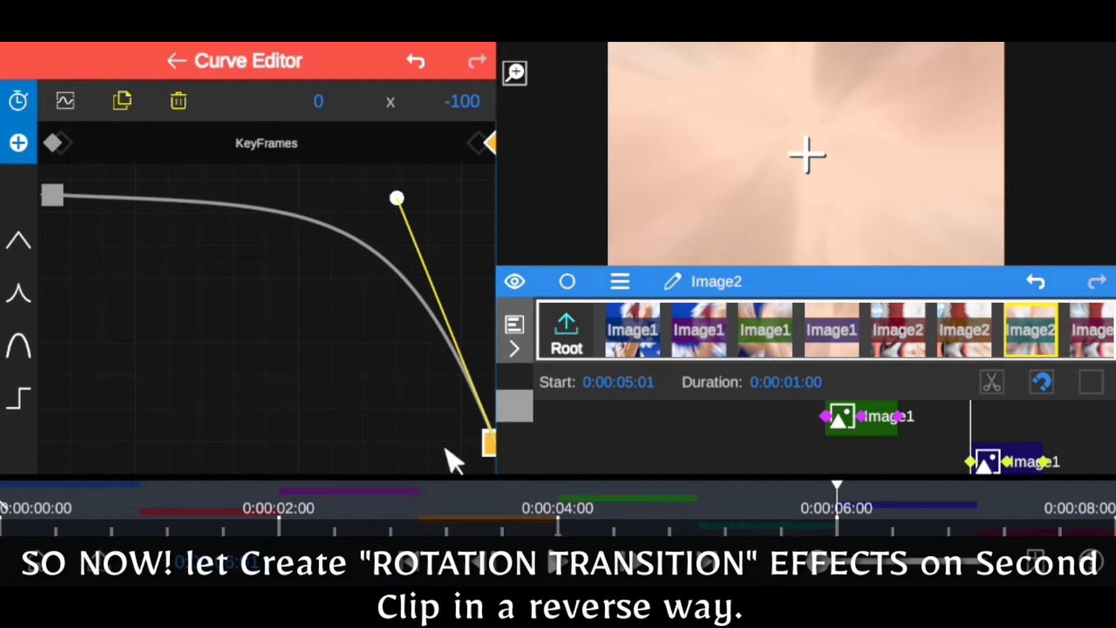
- Preview the eased spin and bring up the final Image2 clip starting at 0:00:07:01
mouse_move(815, 513)
left_mouse_down()
mouse_move(822, 488)
mouse_move(764, 512)
mouse_move(847, 512)
mouse_move(814, 508)
mouse_move(875, 491)
left_mouse_up()
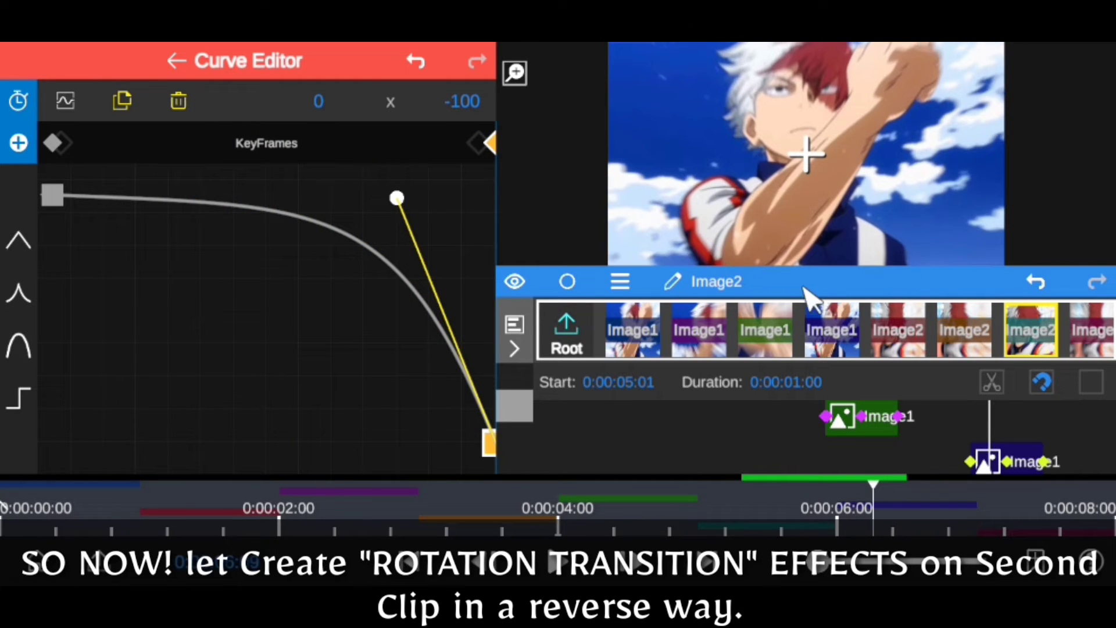
left_click_drag(804, 294, 822, 99)
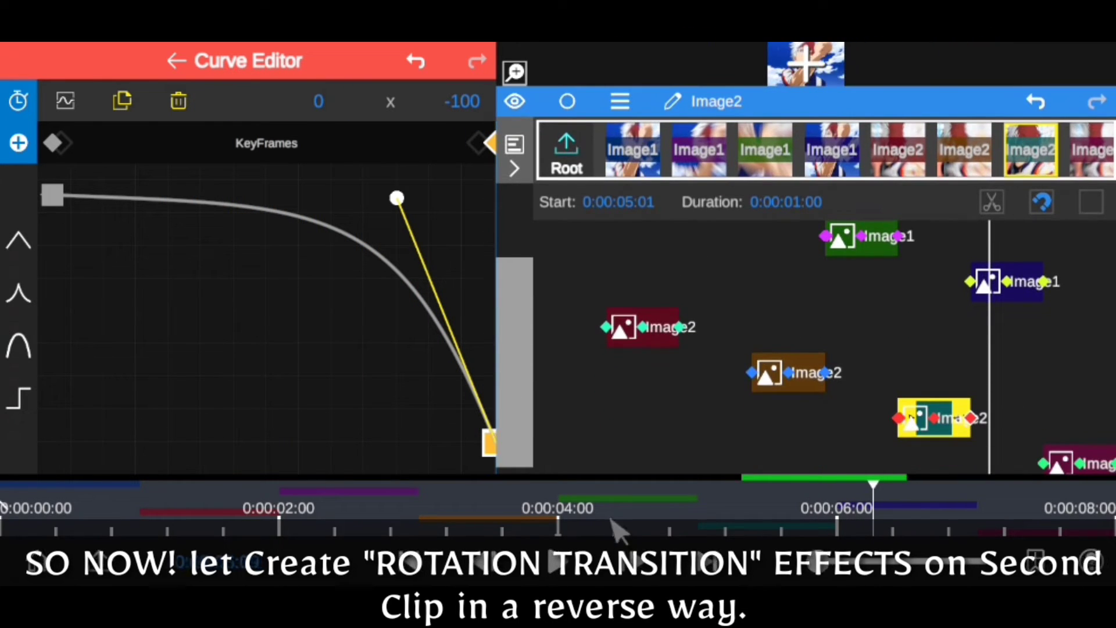
mouse_move(623, 526)
left_mouse_down()
mouse_move(715, 515)
mouse_move(995, 519)
left_mouse_up()
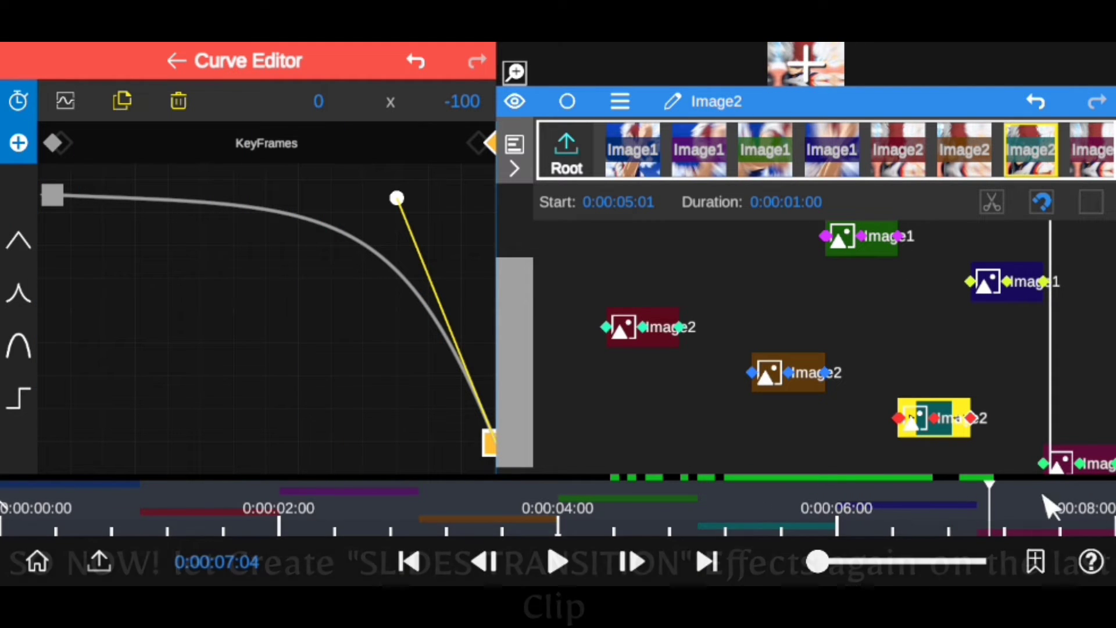
left_click_drag(516, 341, 1100, 456)
- Move the last Image2 clip's Motion Tile anchor toward the upper right, to 0.89, 0.86
left_click(1072, 457)
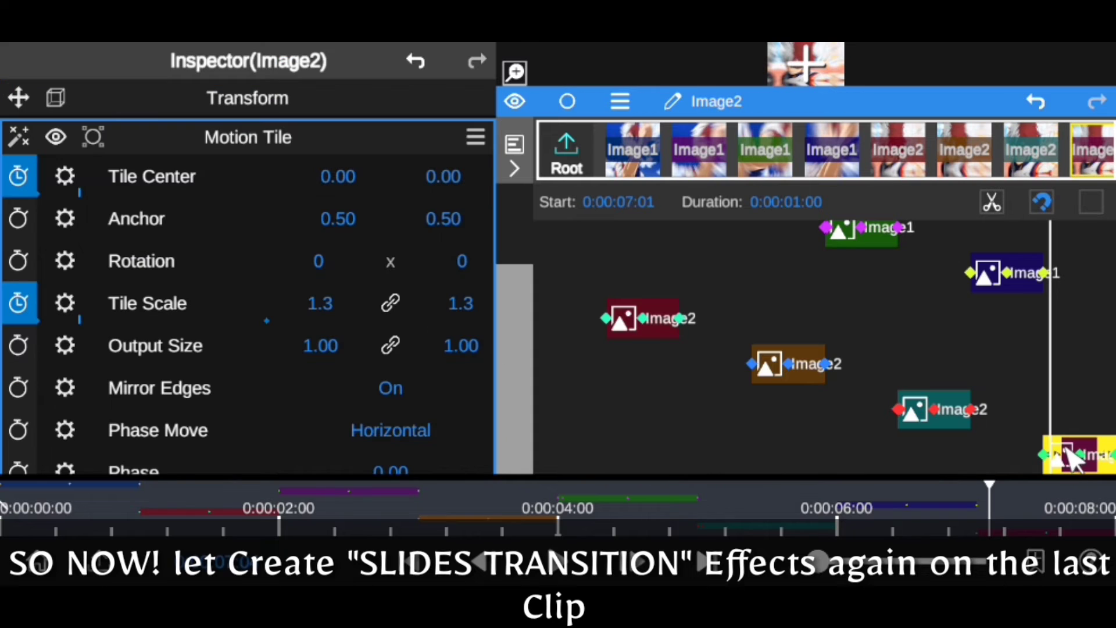
left_click_drag(711, 108, 762, 331)
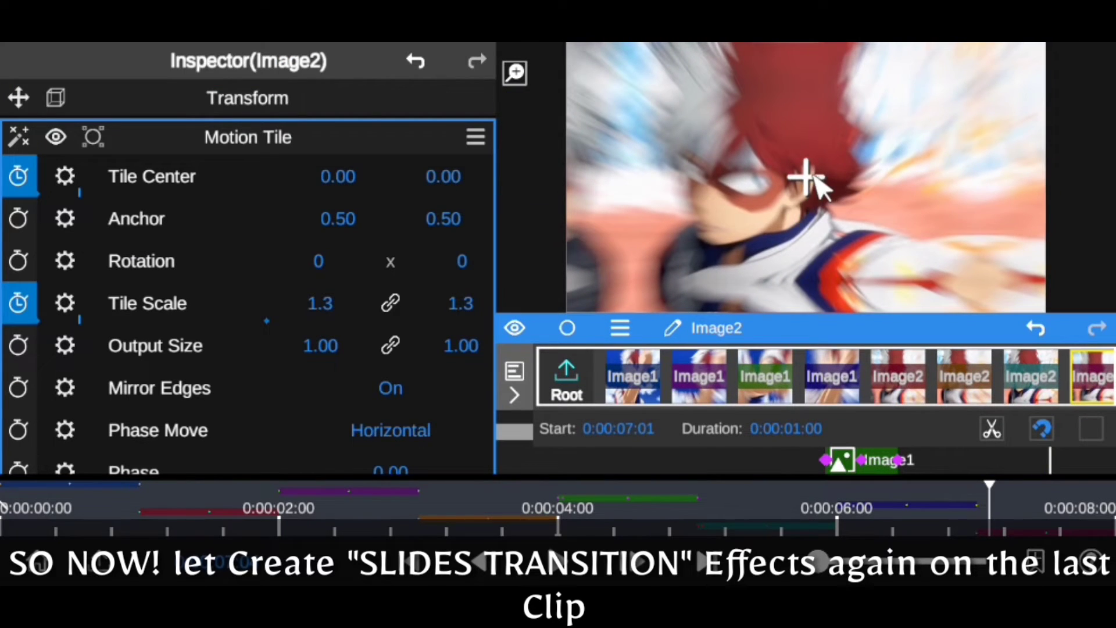
left_click_drag(814, 182, 980, 107)
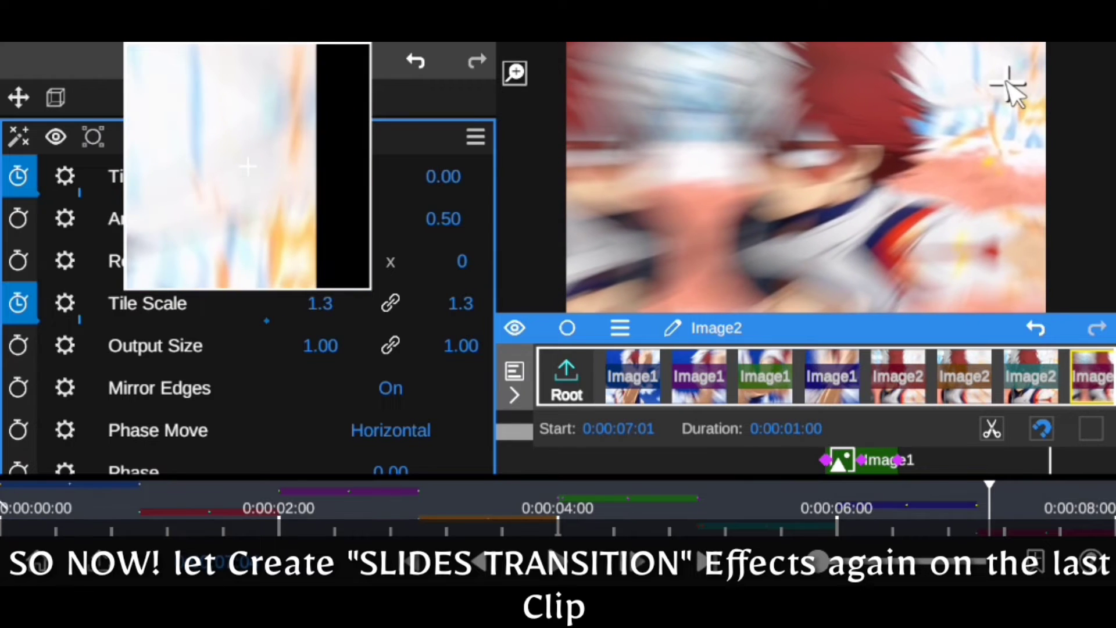
left_click_drag(350, 220, 323, 224)
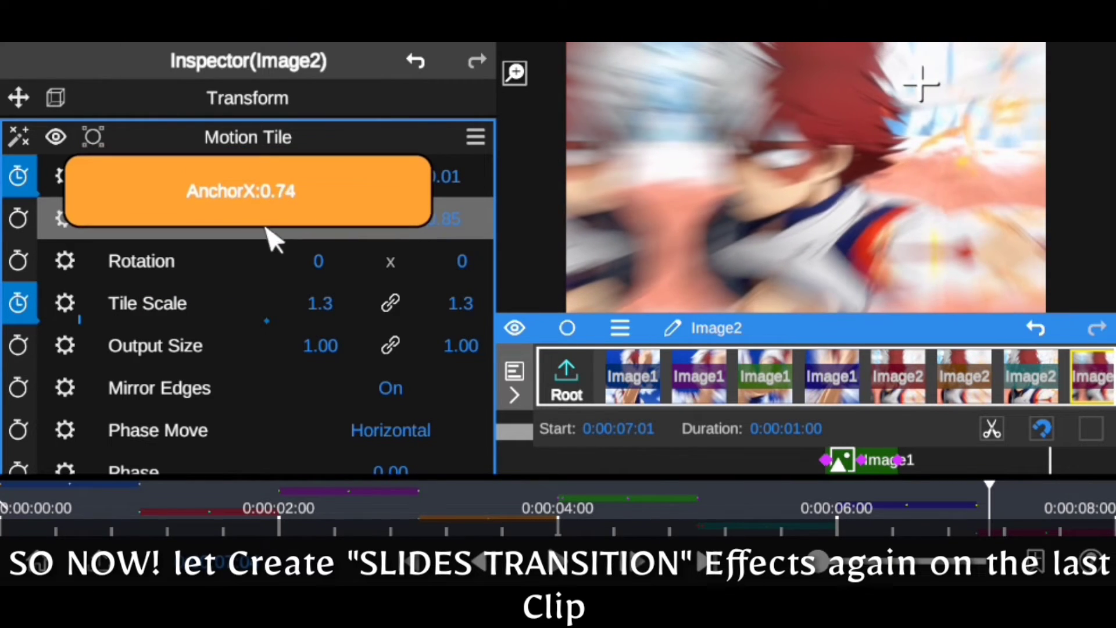
mouse_move(459, 226)
left_mouse_down()
mouse_move(459, 303)
mouse_move(481, 232)
left_mouse_up()
mouse_move(340, 224)
left_mouse_down()
mouse_move(406, 229)
mouse_move(411, 220)
left_mouse_up()
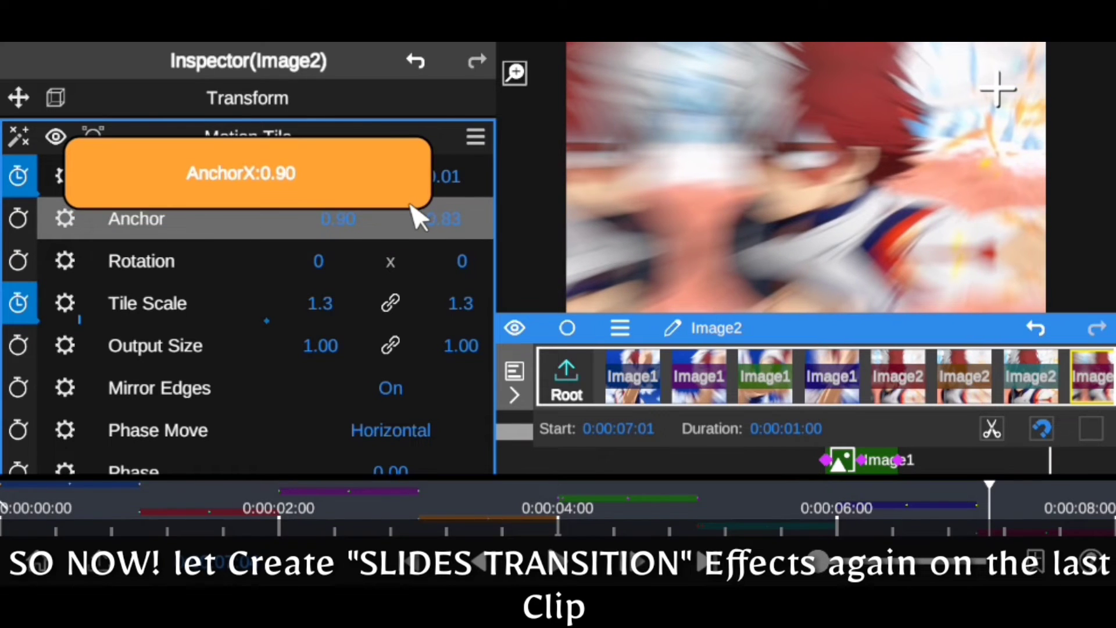
left_click_drag(988, 64, 962, 82)
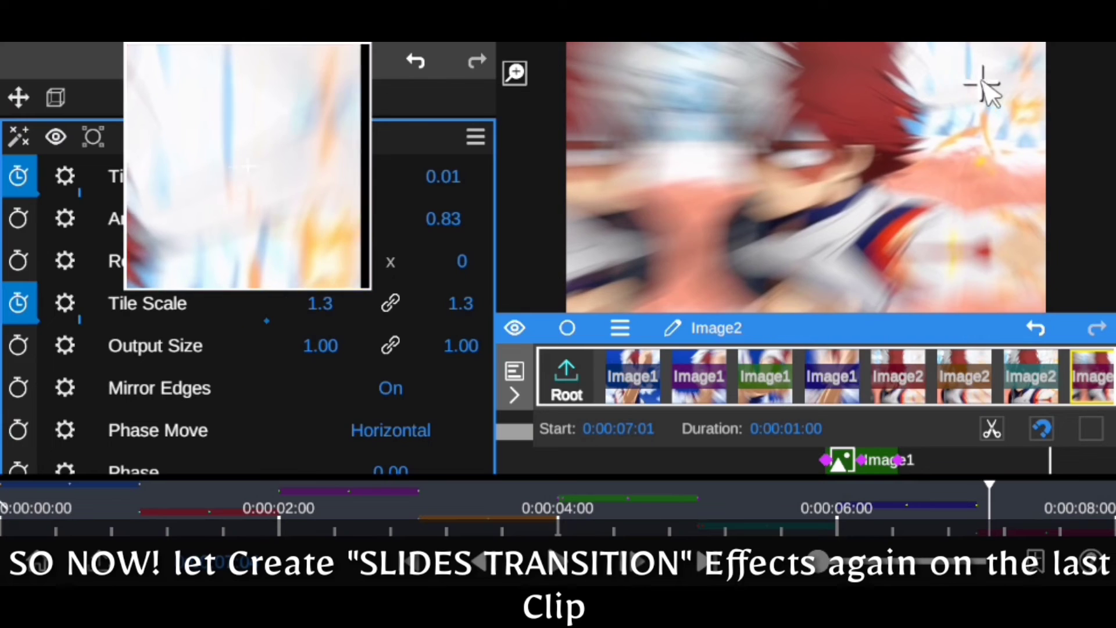
left_click_drag(963, 83, 994, 81)
- Scrub through the last clip to check its slide, then rewind to 0:00
left_click_drag(862, 336, 860, 227)
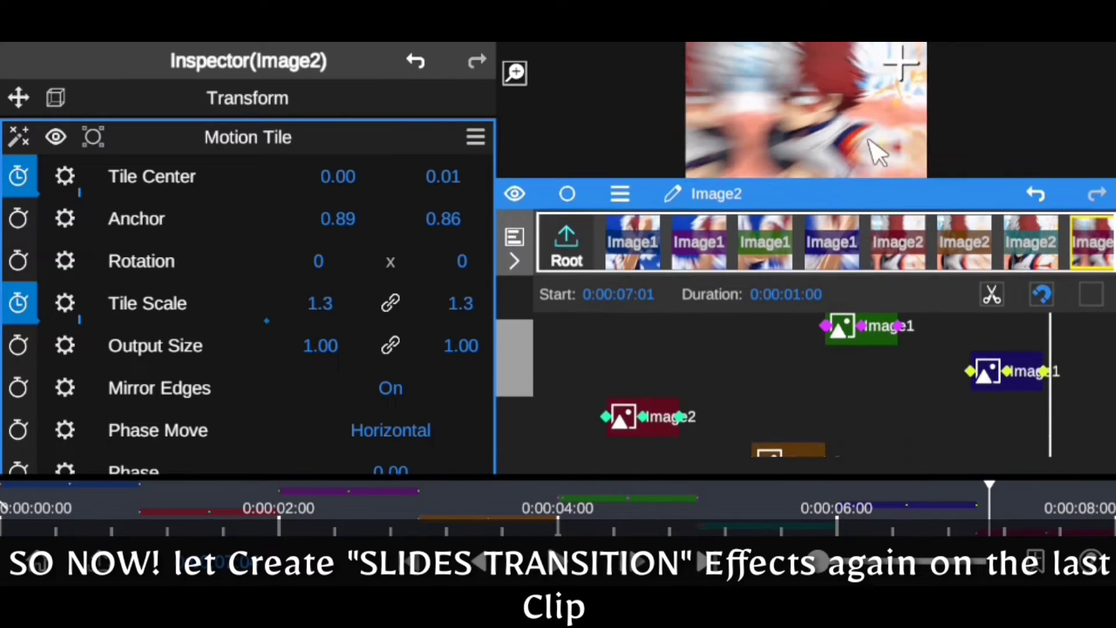
mouse_move(1008, 526)
left_mouse_down()
mouse_move(971, 532)
mouse_move(1113, 532)
left_mouse_up()
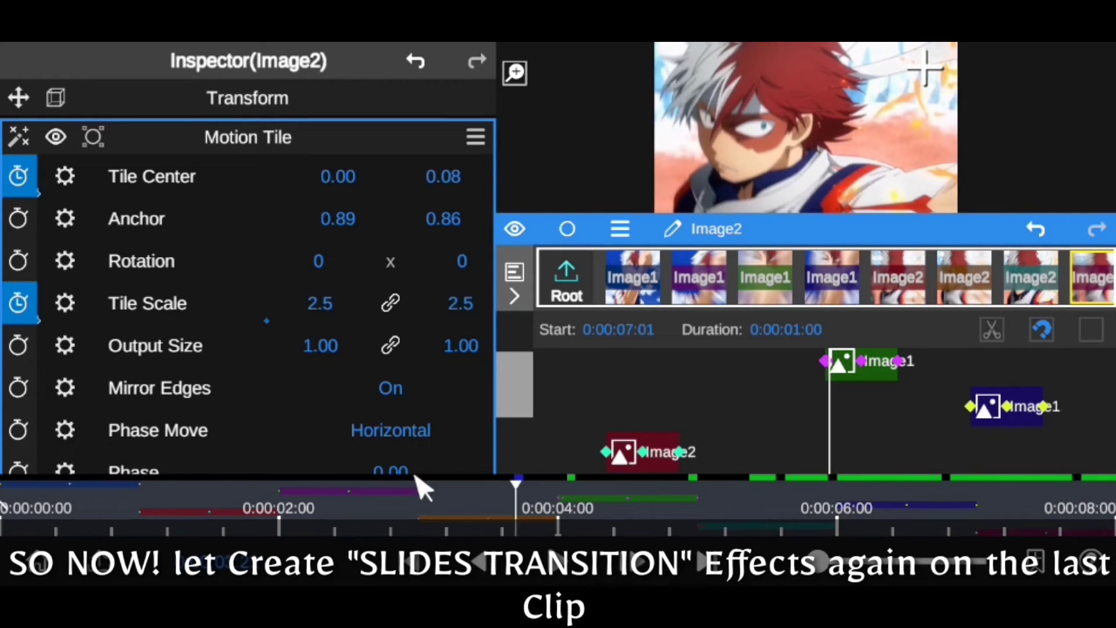
left_click_drag(815, 230, 827, 389)
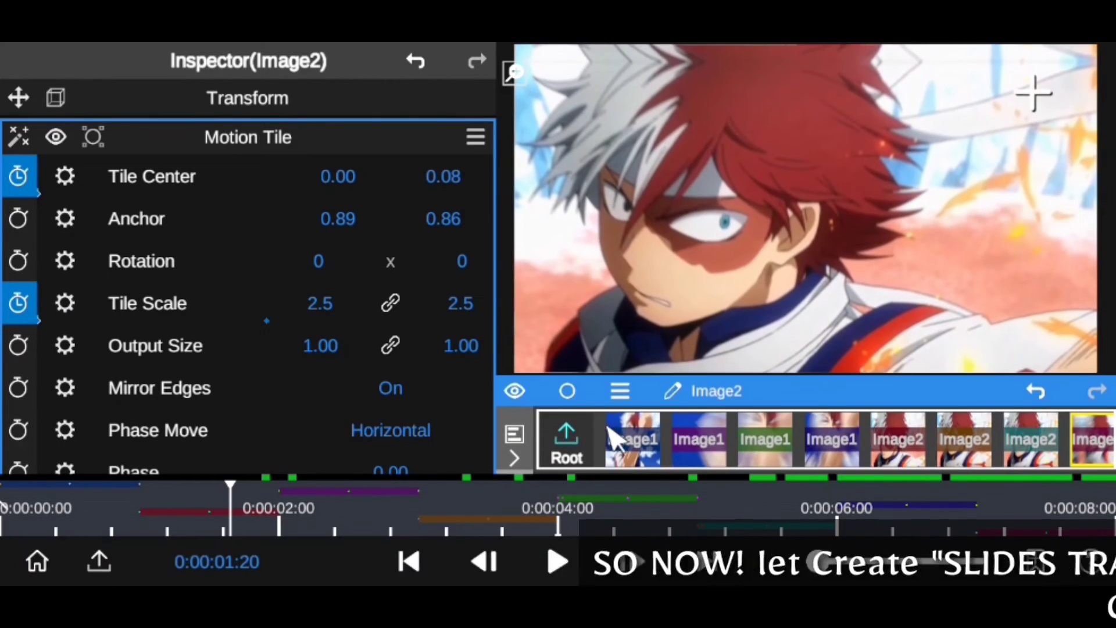
left_click_drag(459, 519, 70, 524)
- Play the video from the start a couple of times to review the transitions
left_click(549, 563)
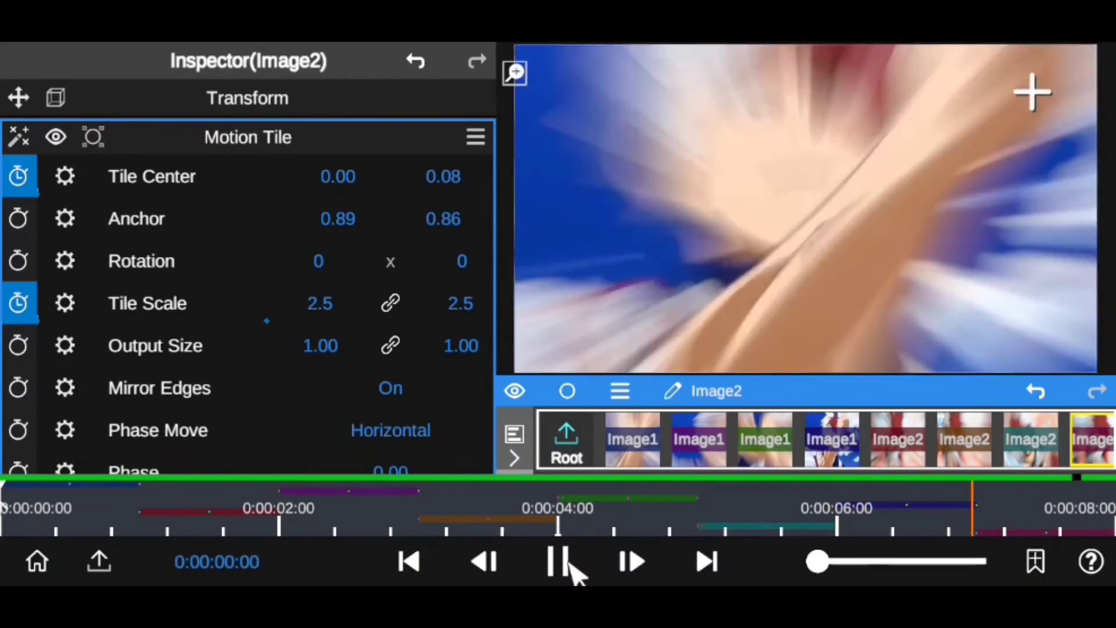
left_click(567, 565)
left_click(559, 565)
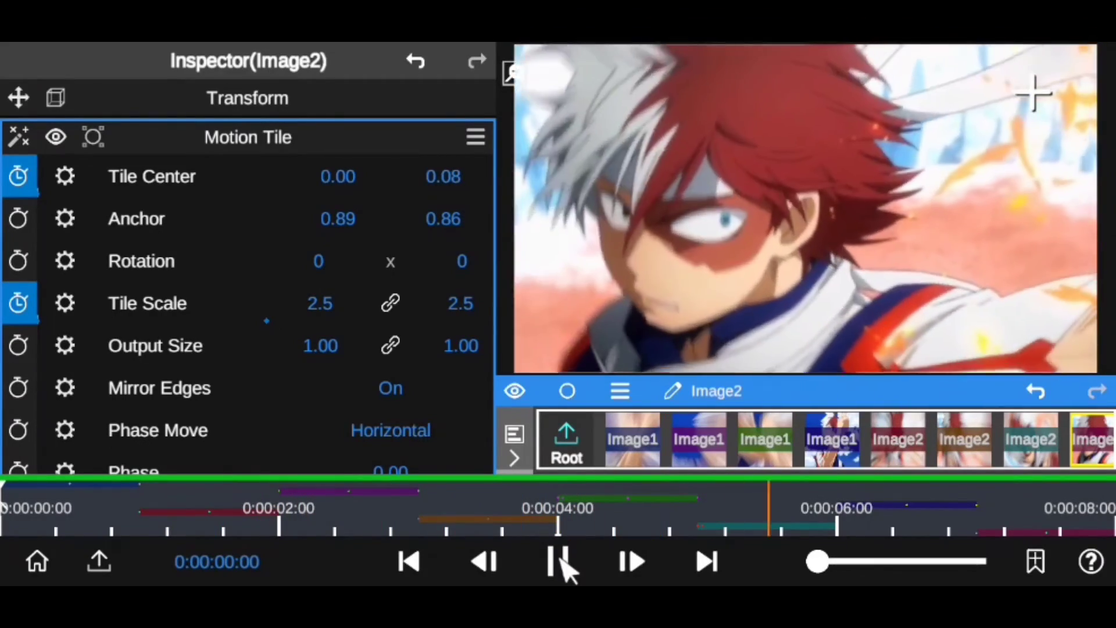
left_click(559, 562)
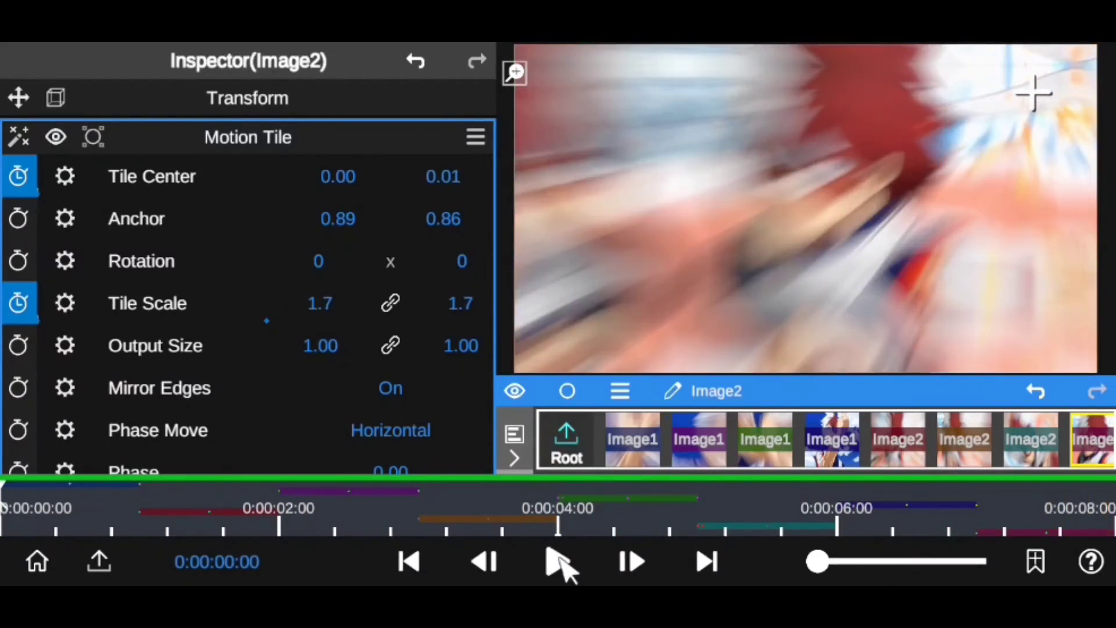
left_click(559, 562)
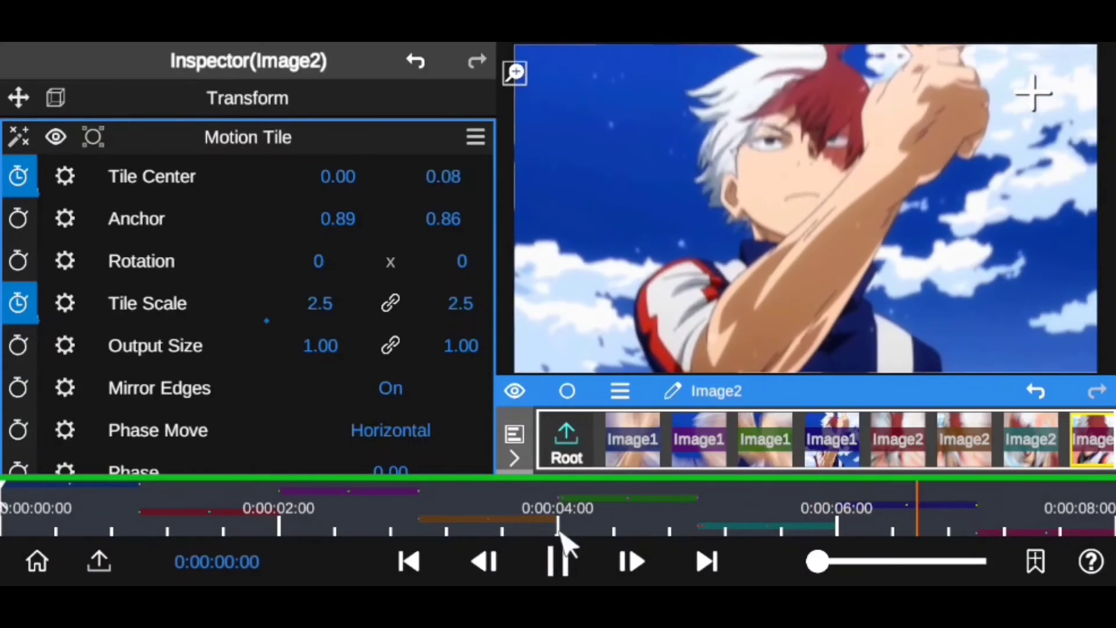
- Scrub the transitions around 3, 4 and 5 seconds, ending on the 0:00:04:00 Image1 clip's settings
mouse_move(773, 401)
left_mouse_down()
mouse_move(787, 127)
mouse_move(765, 179)
left_mouse_up()
left_click(549, 511)
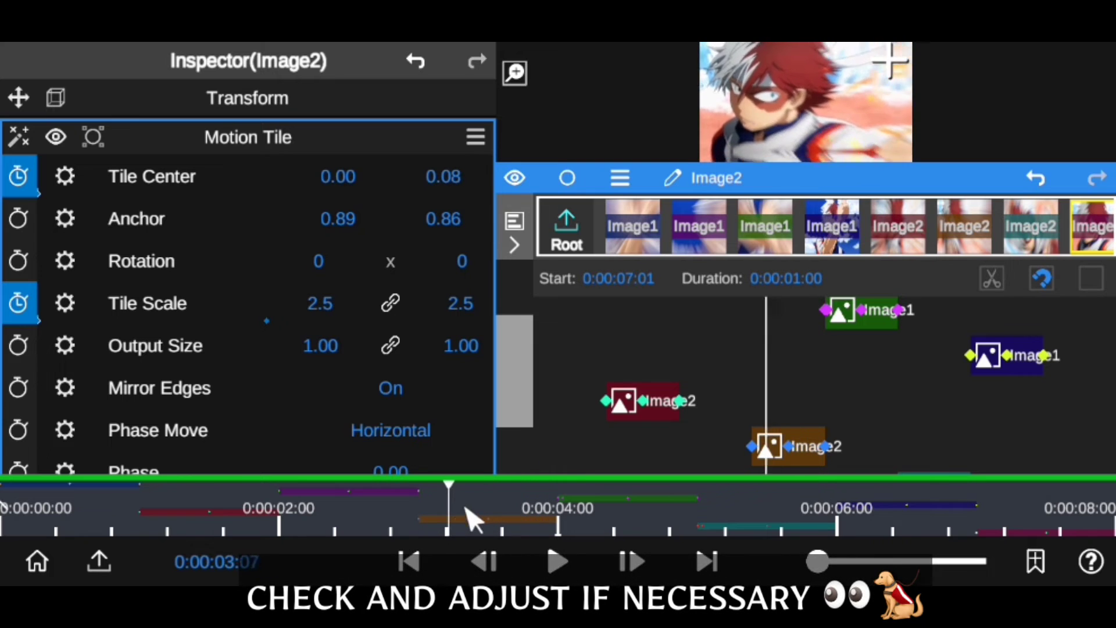
left_click_drag(702, 512, 390, 513)
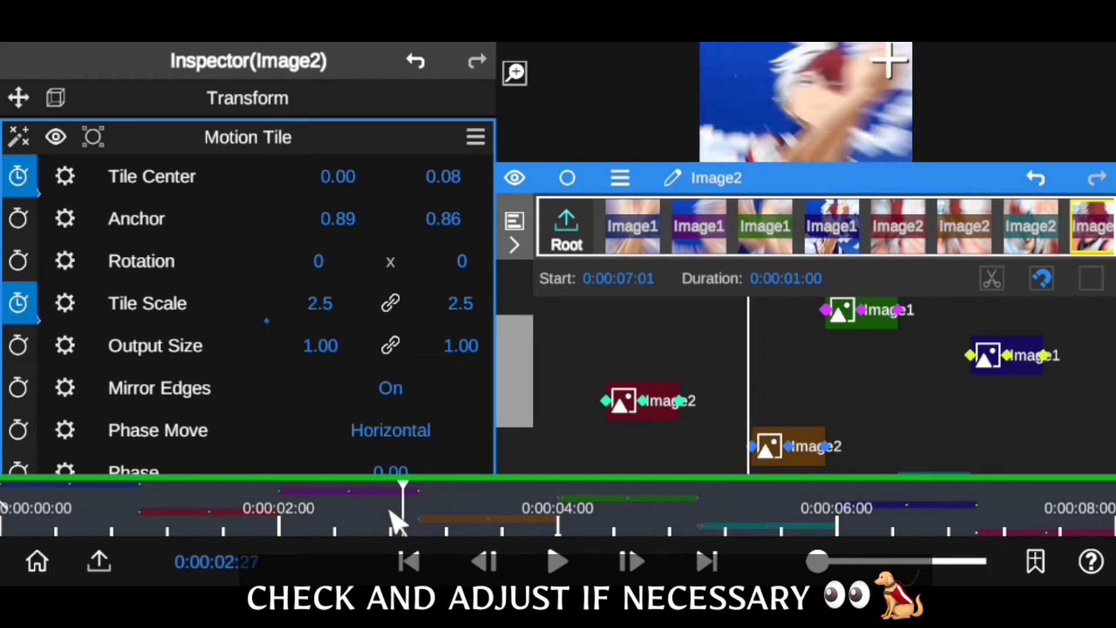
left_click_drag(555, 524, 604, 524)
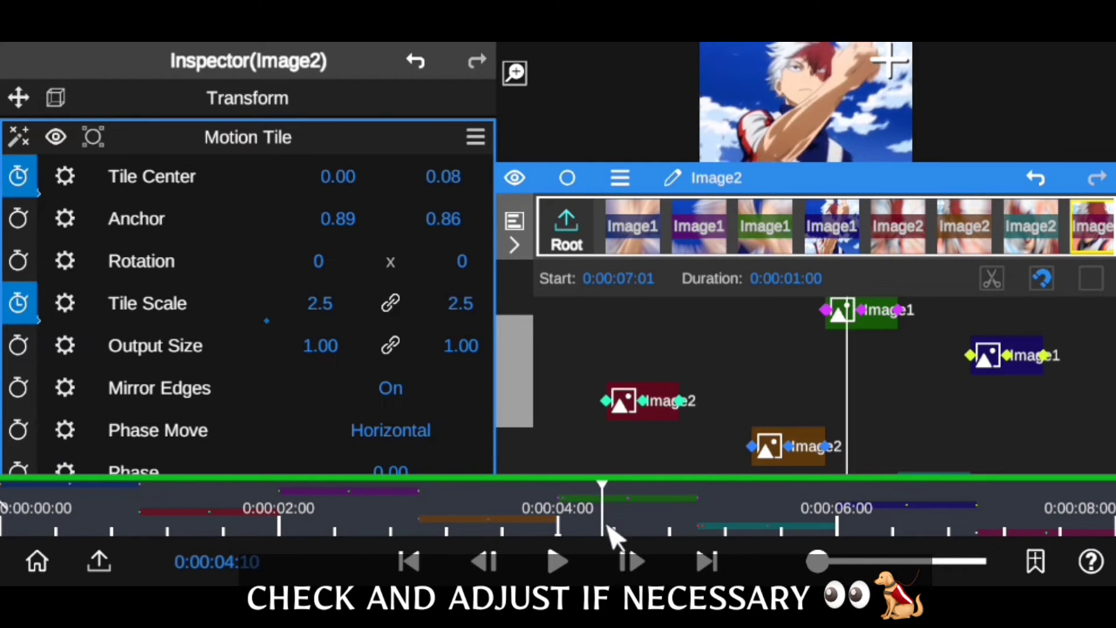
left_click_drag(669, 538, 798, 546)
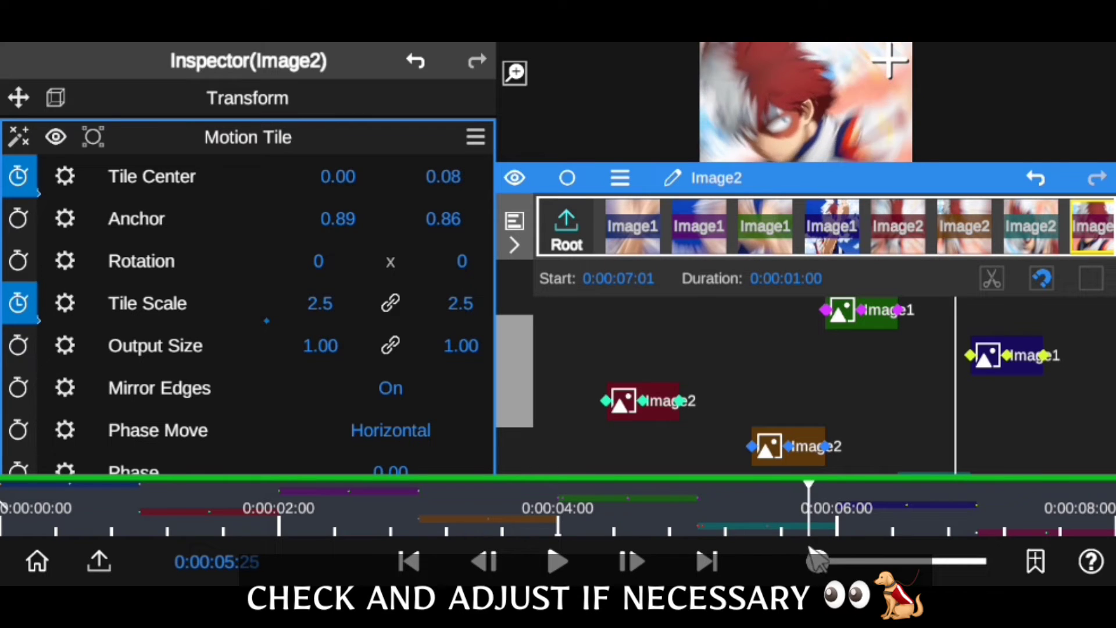
mouse_move(679, 567)
left_mouse_down()
mouse_move(705, 567)
mouse_move(588, 567)
mouse_move(695, 572)
mouse_move(491, 500)
left_mouse_up()
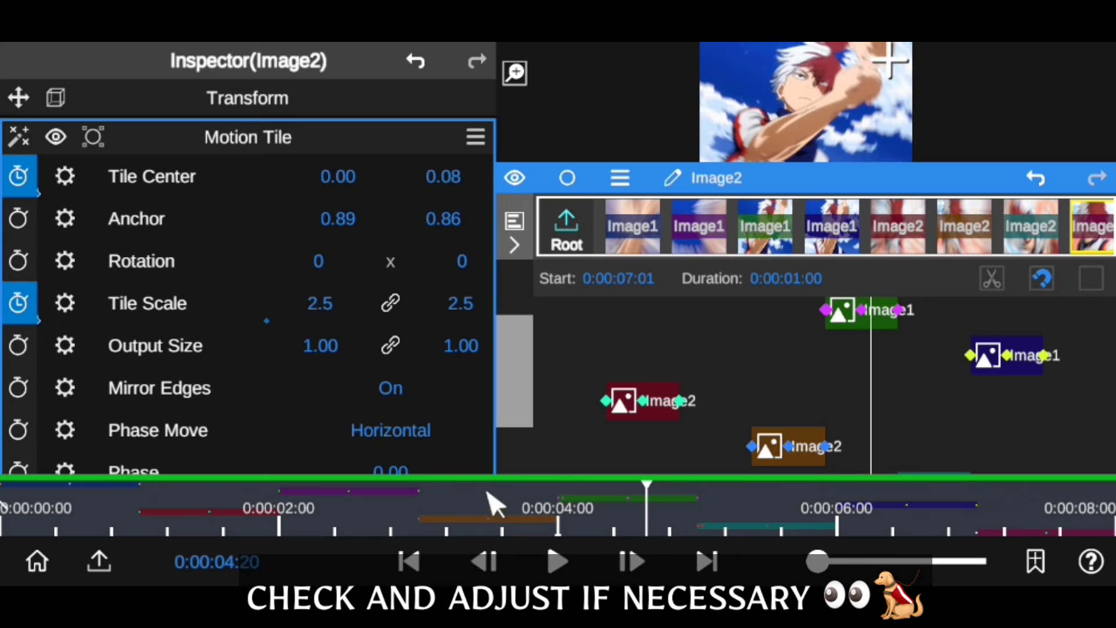
scroll(523, 384, "up", 2)
- Select the Image1 clip starting at 4 seconds and open its first Rotation keyframe's easing curve
left_click(869, 410)
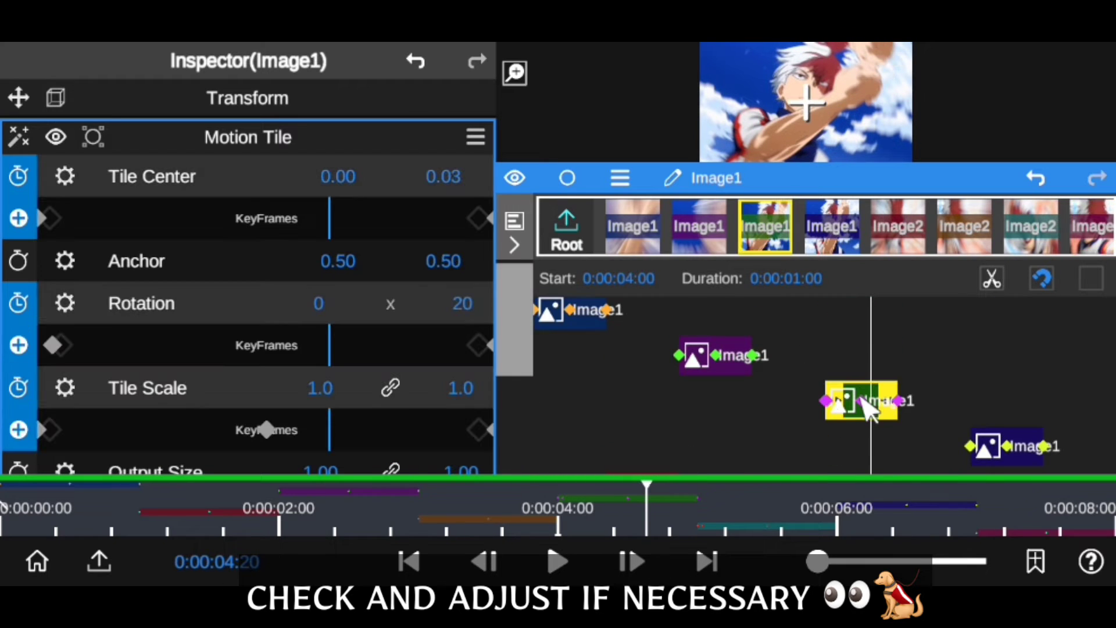
left_click(52, 344)
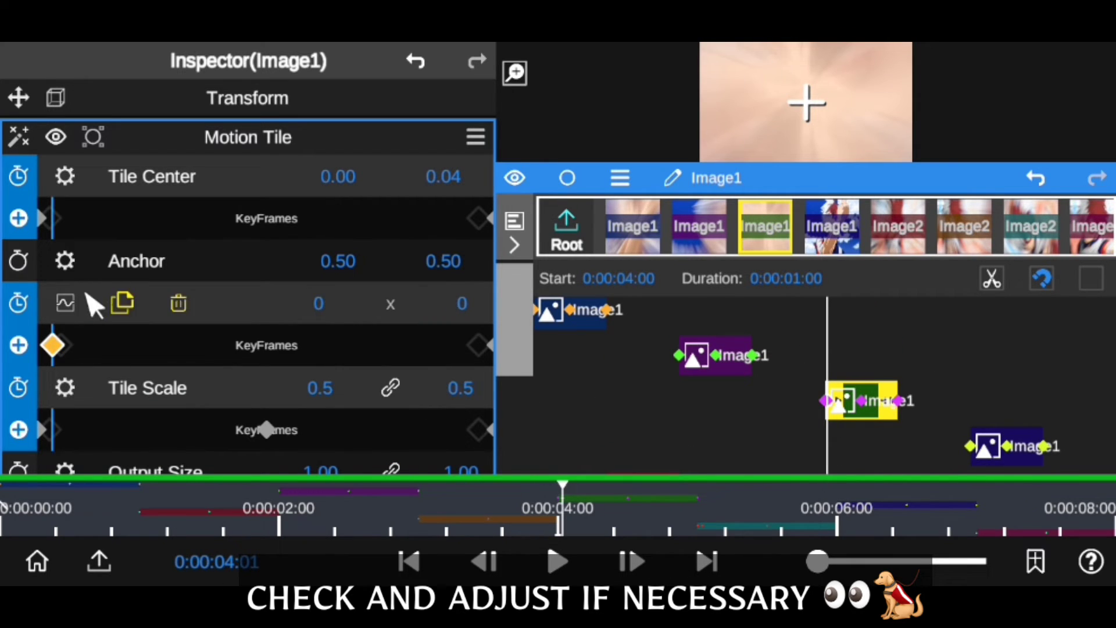
left_click(65, 302)
left_click(58, 443)
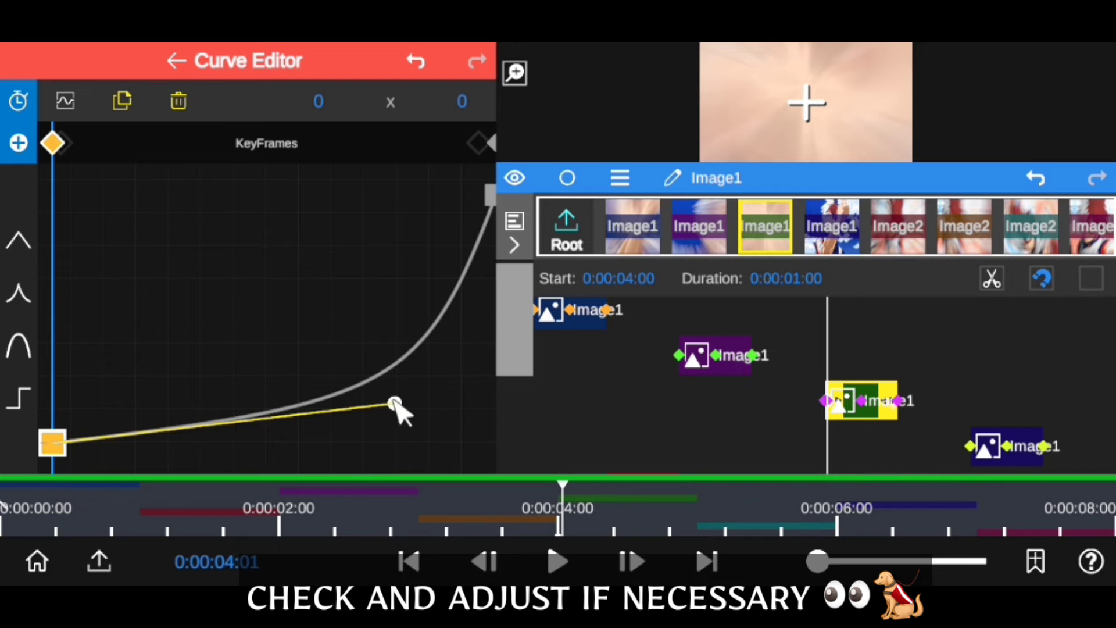
- Flatten the curve's start into a slow ease-in, then play the transition back to check it
left_click_drag(395, 402, 422, 441)
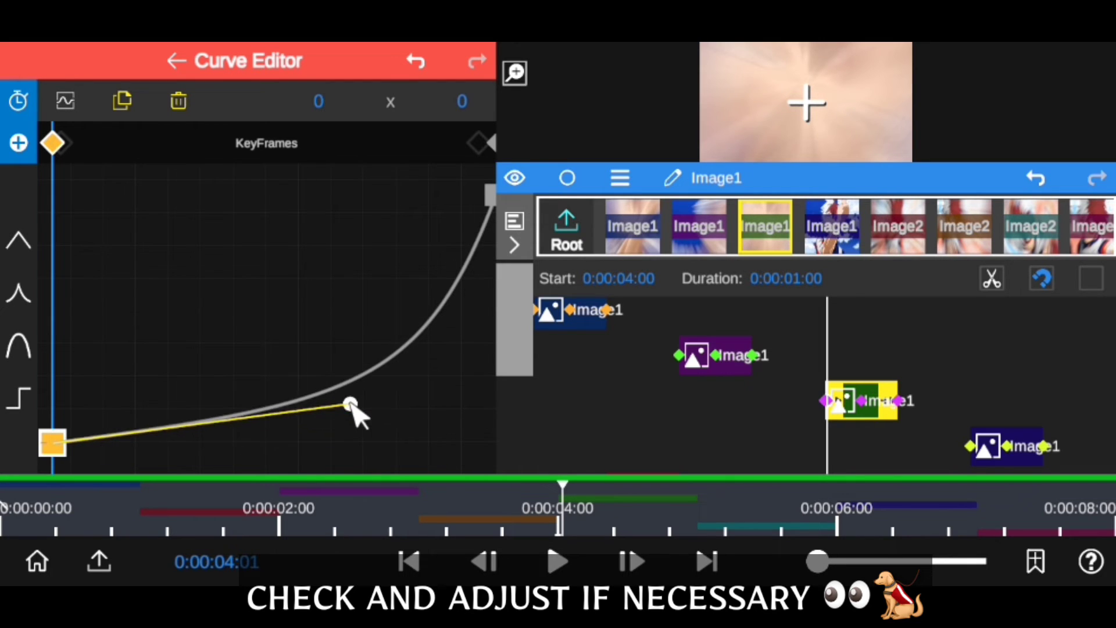
left_click_drag(415, 417, 401, 428)
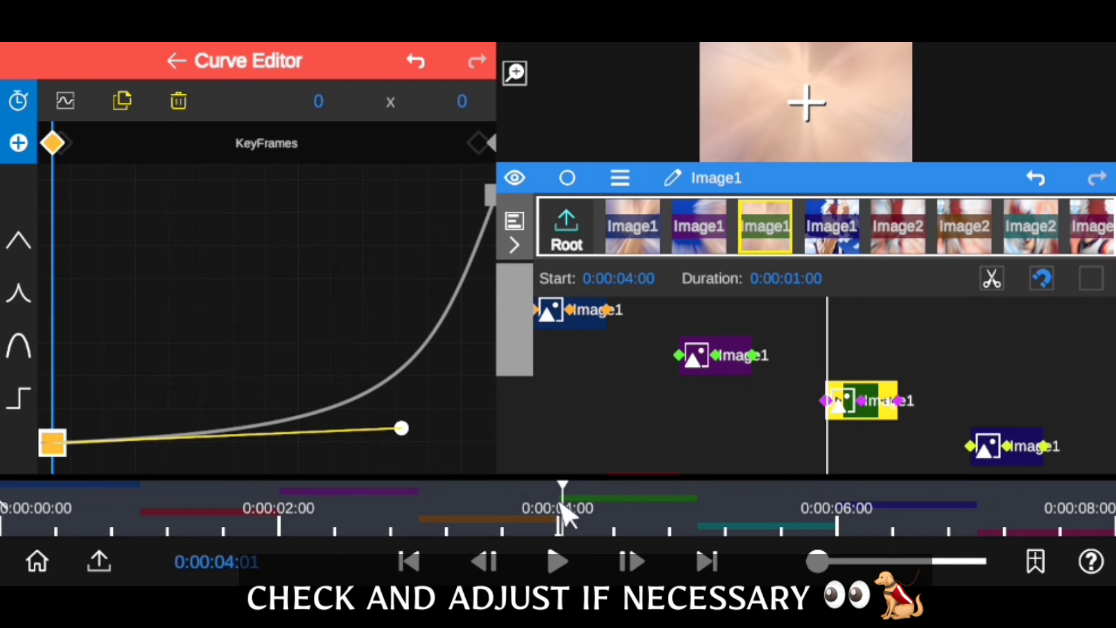
left_click(484, 562)
left_click(558, 562)
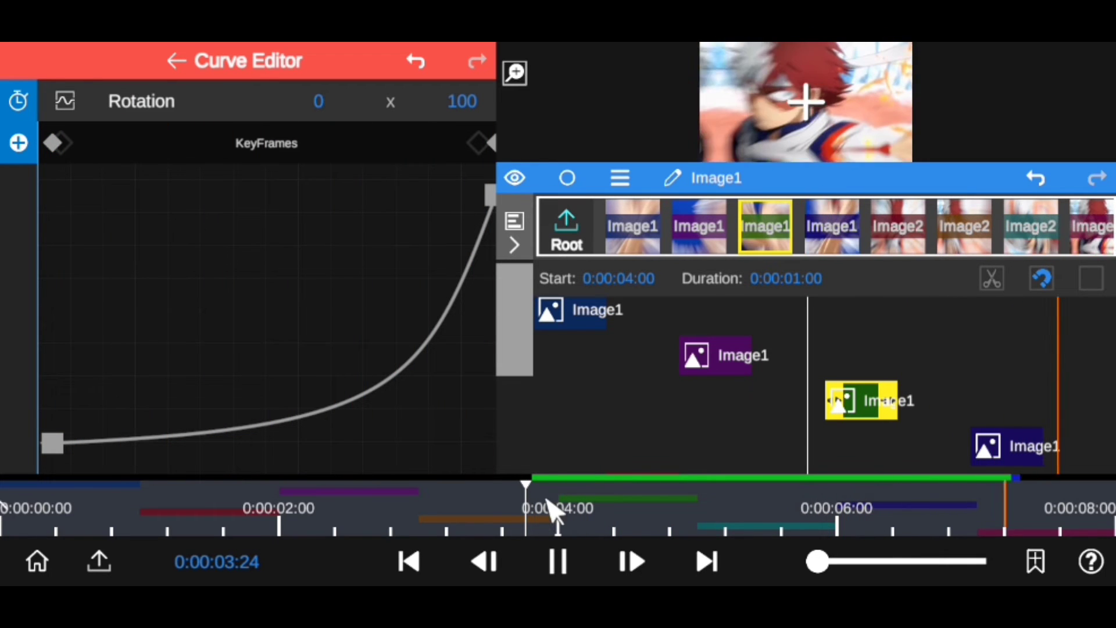
left_click_drag(791, 172, 802, 326)
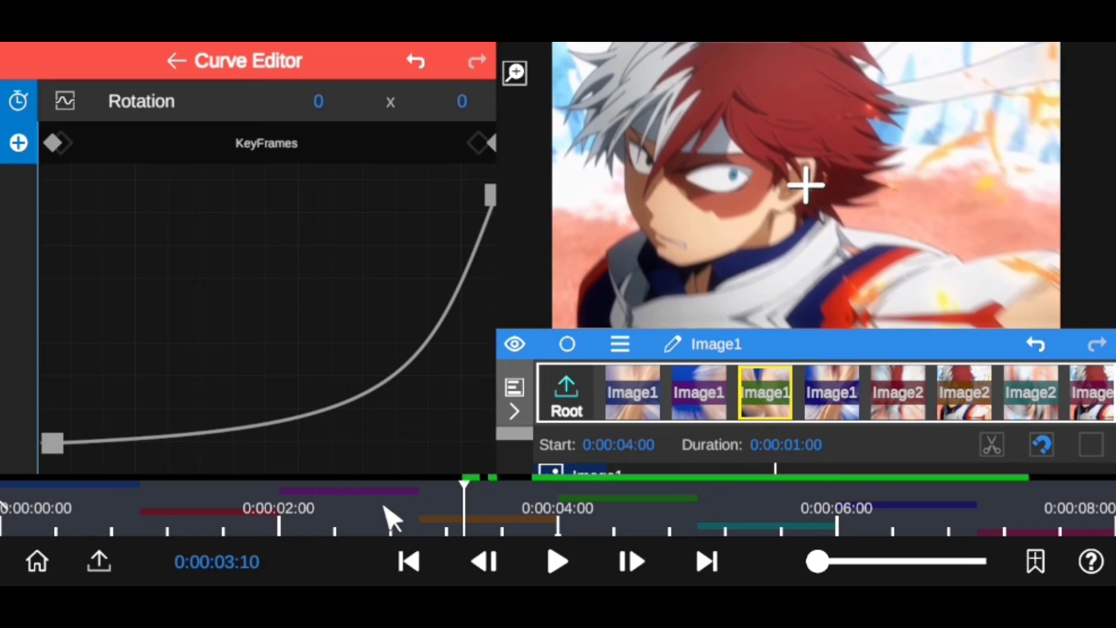
- Play the whole edit from the beginning in full-screen preview, pausing once and resuming
left_click(409, 561)
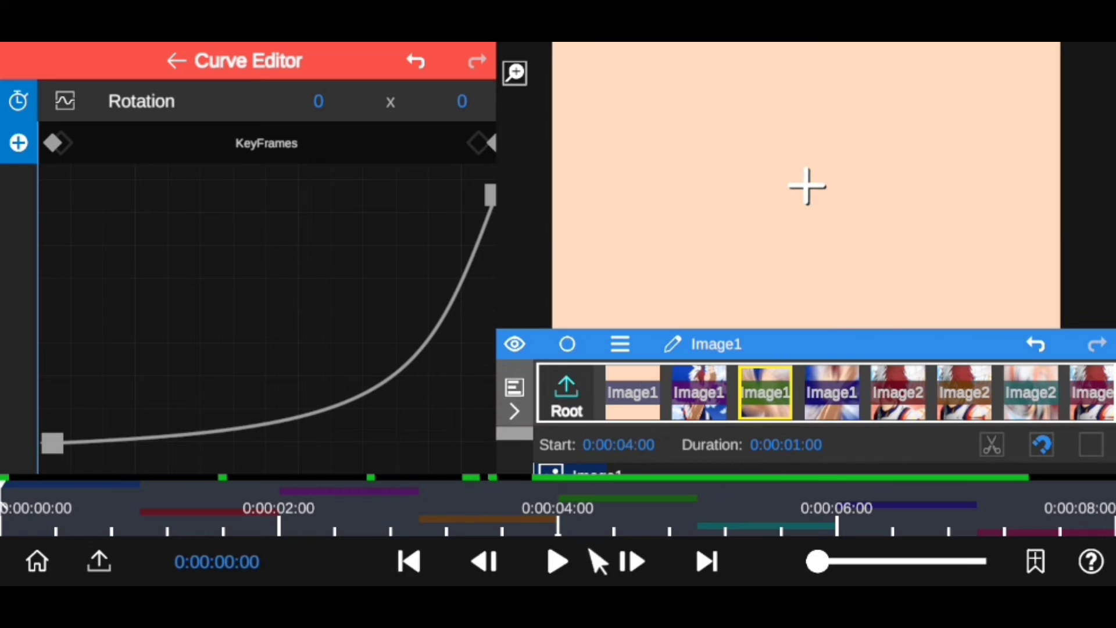
left_click(521, 76)
left_click(559, 561)
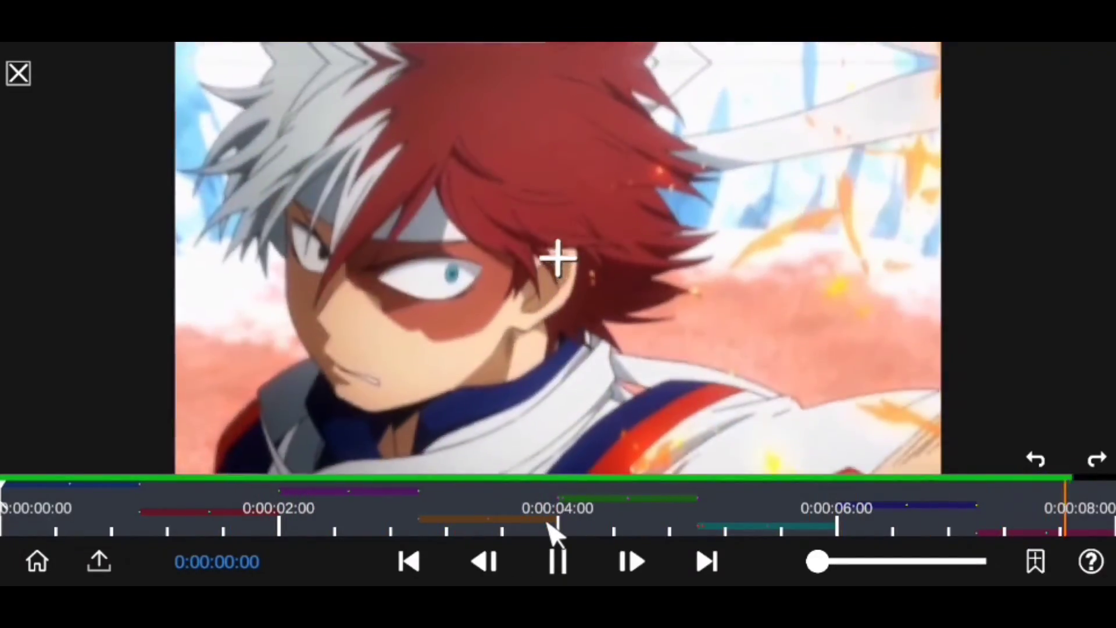
left_click(558, 561)
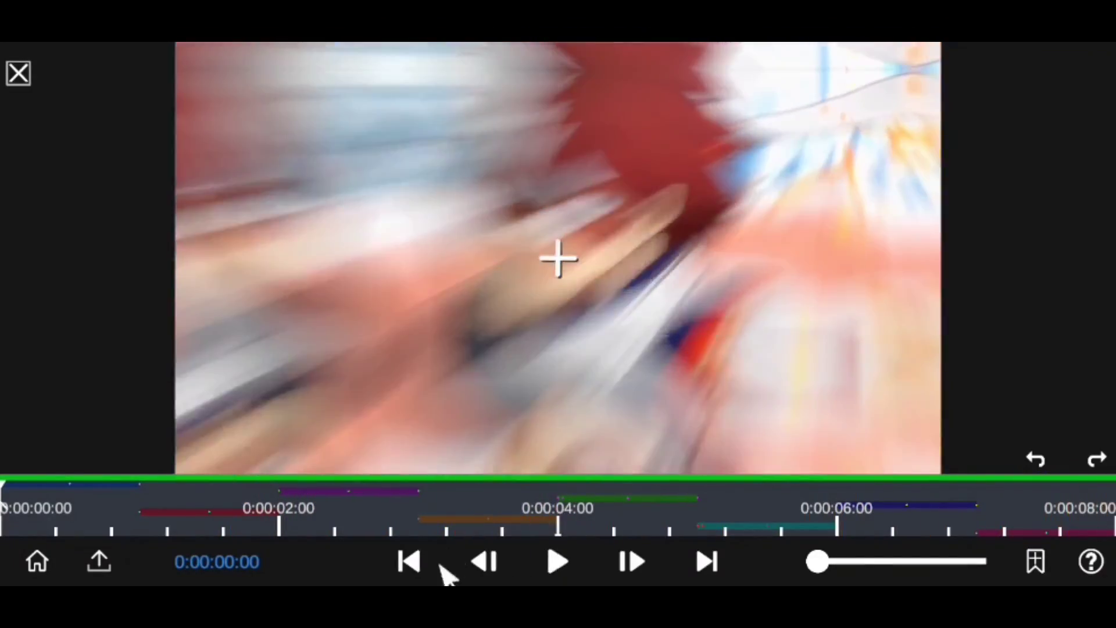
left_click(555, 560)
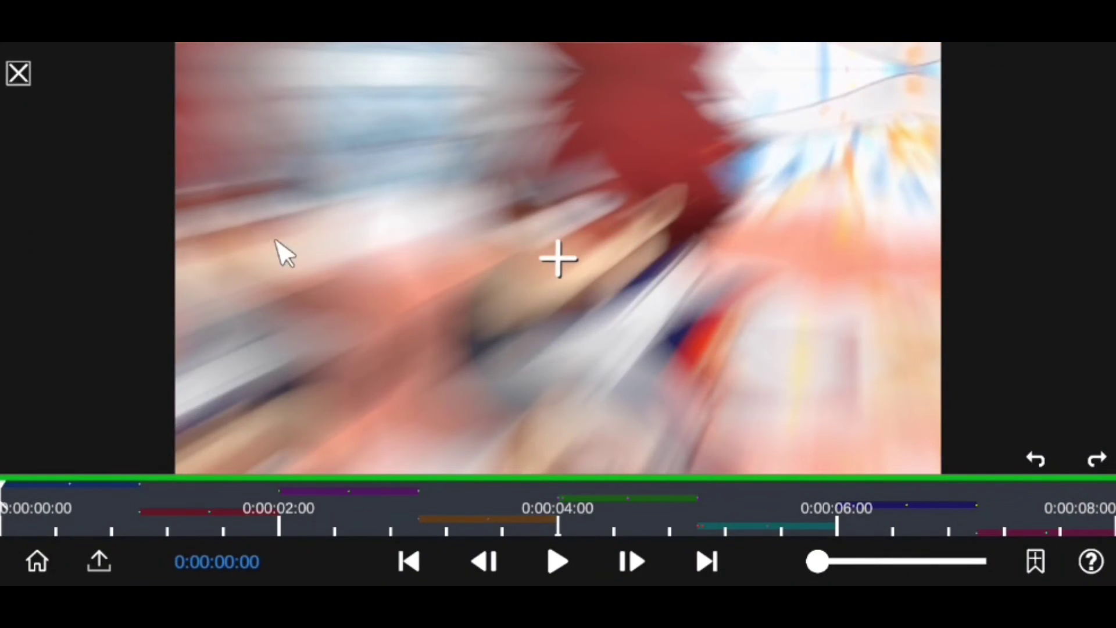
- Leave full screen and duplicate the first Image1 clip
left_click(18, 73)
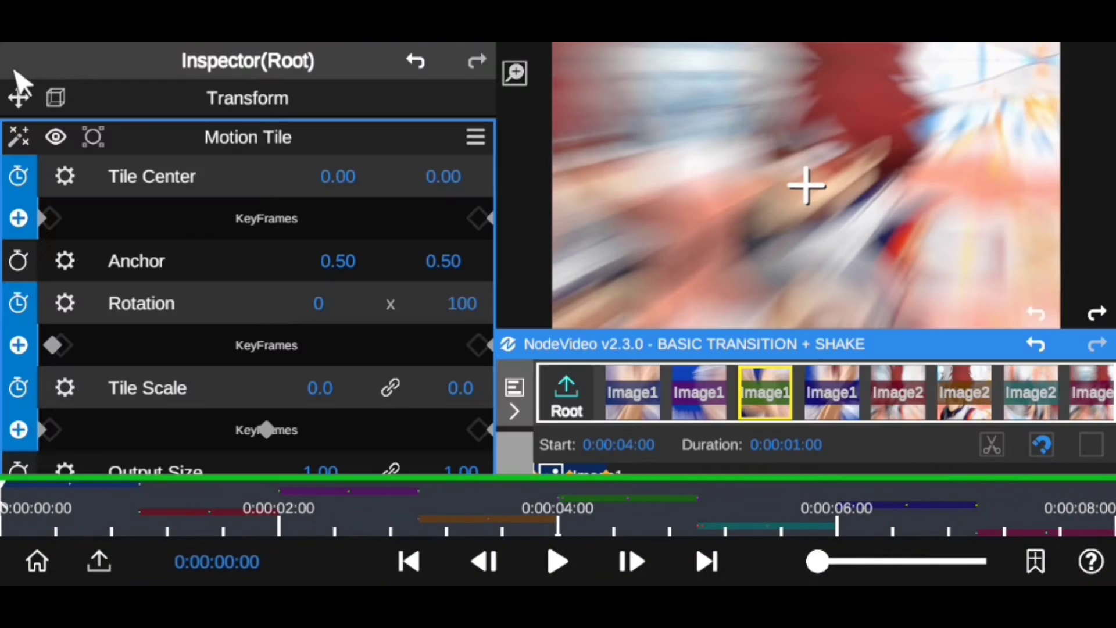
left_click_drag(753, 340, 726, 168)
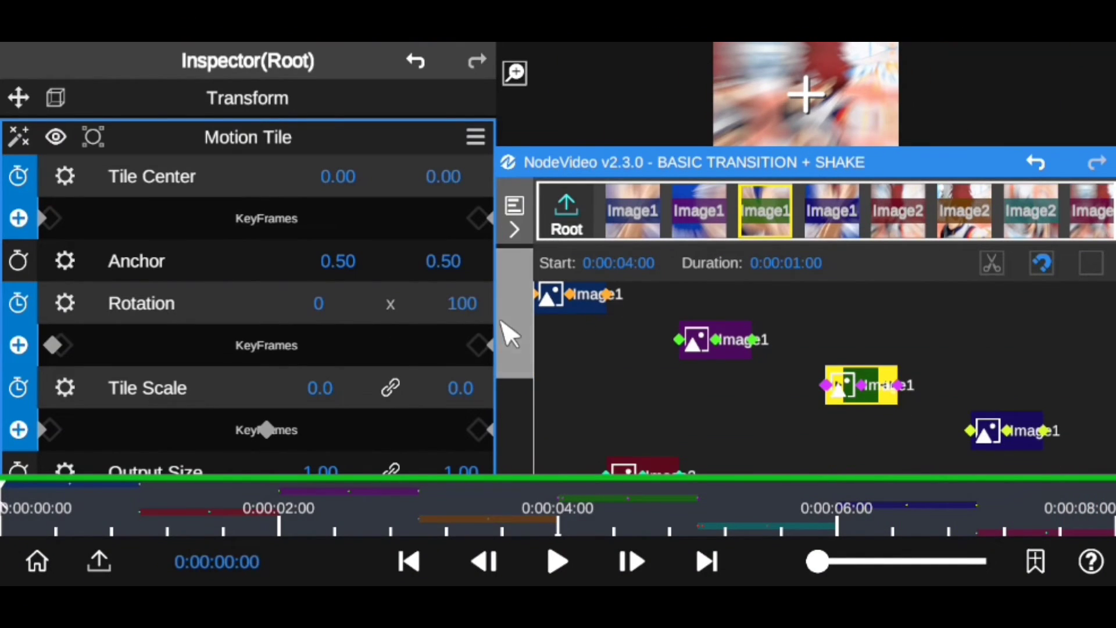
left_click(561, 299)
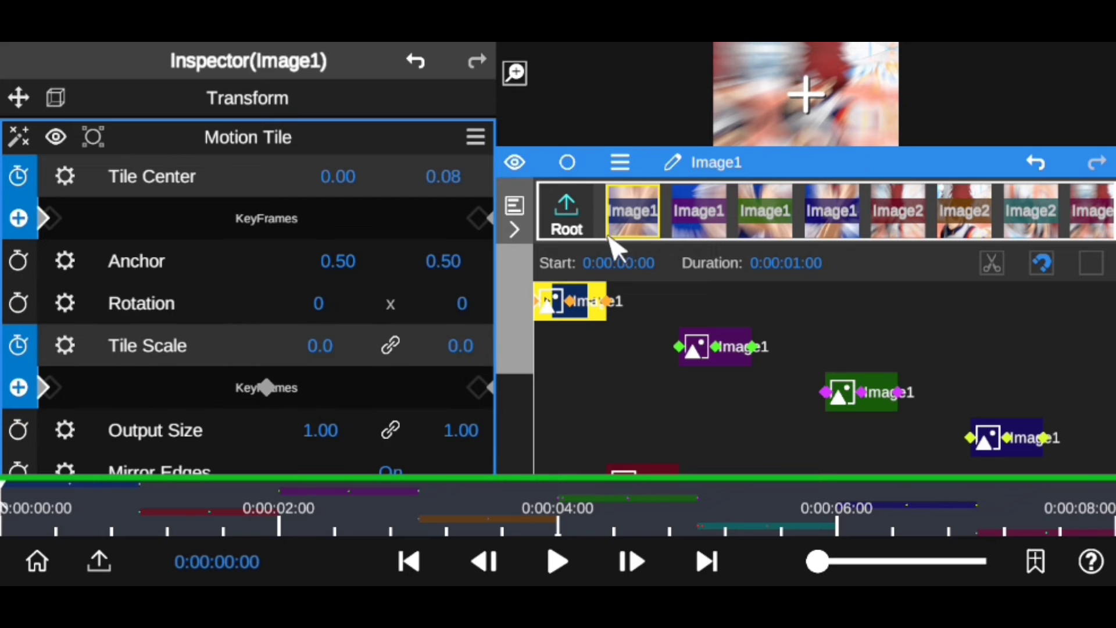
left_click(620, 163)
left_click(754, 265)
- Place the duplicate after the last clip at the sequence end and show the full-screen preview
left_click(645, 346)
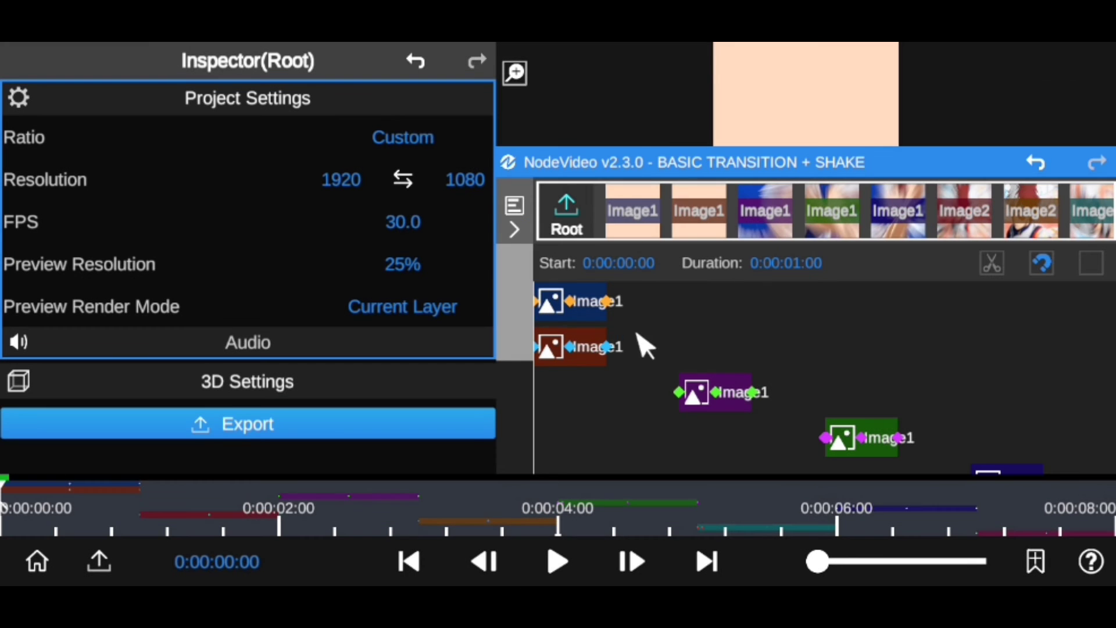
left_click_drag(561, 352, 1081, 352)
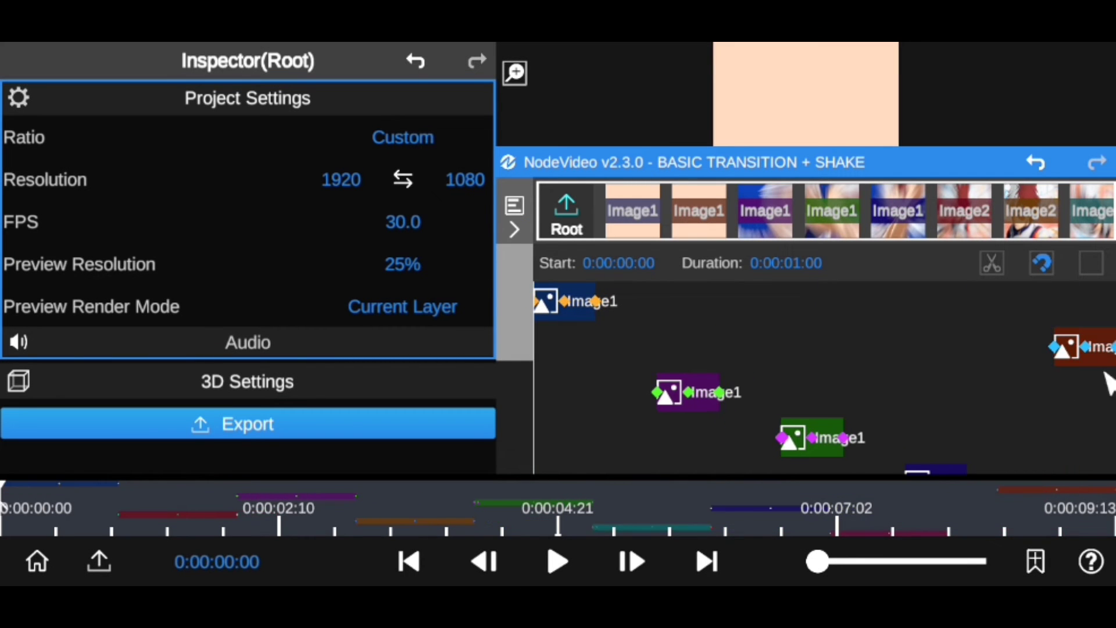
left_click_drag(513, 339, 522, 345)
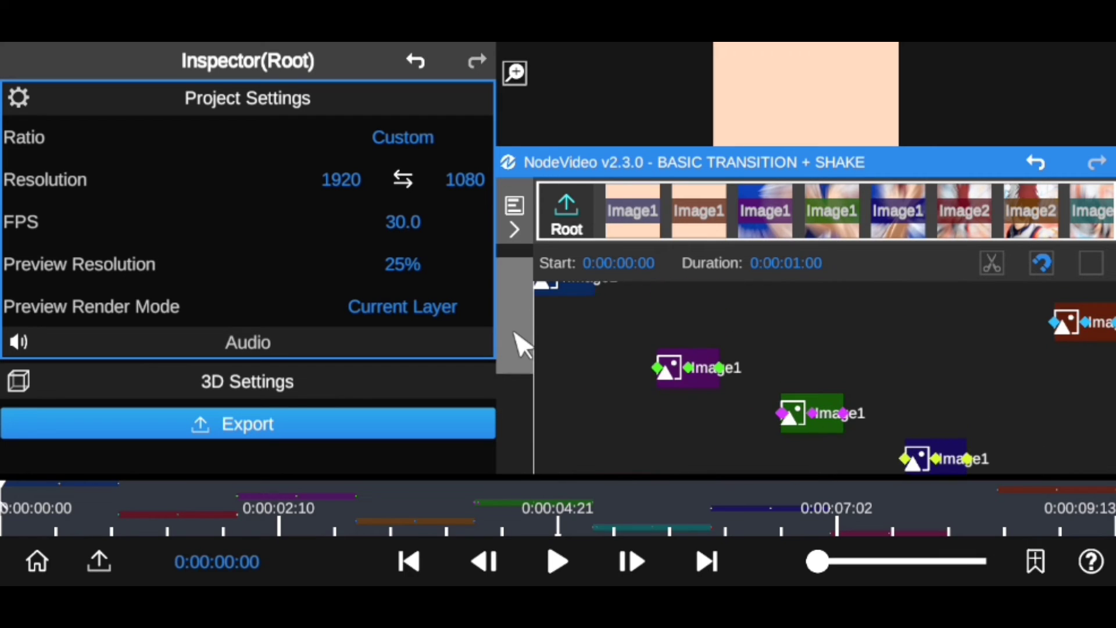
left_click_drag(1084, 323, 1064, 324)
left_click_drag(788, 171, 805, 374)
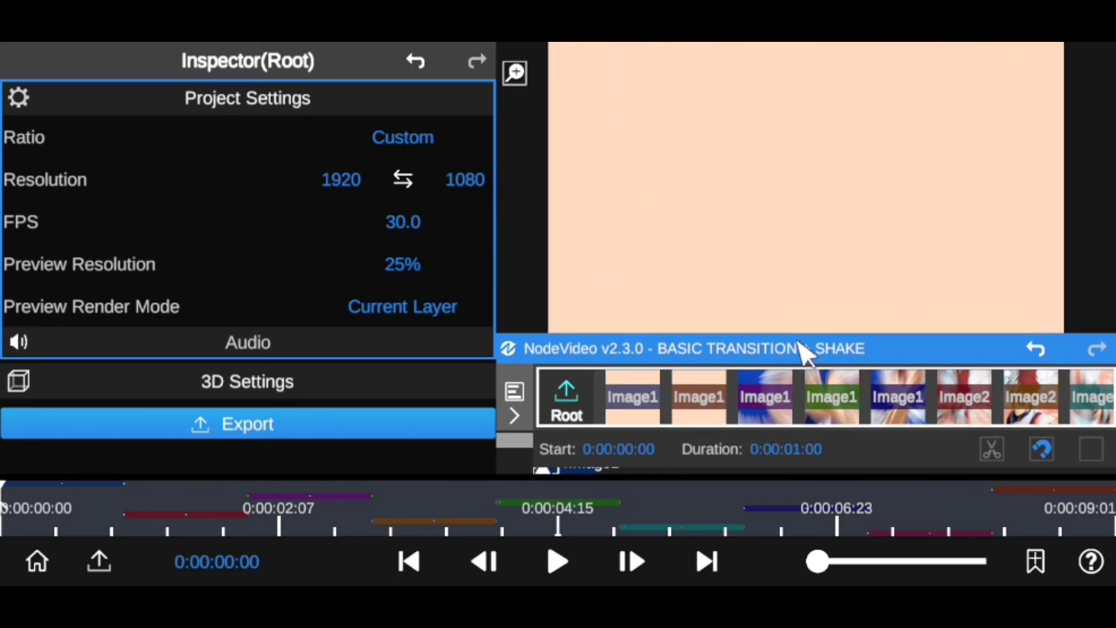
left_click(510, 74)
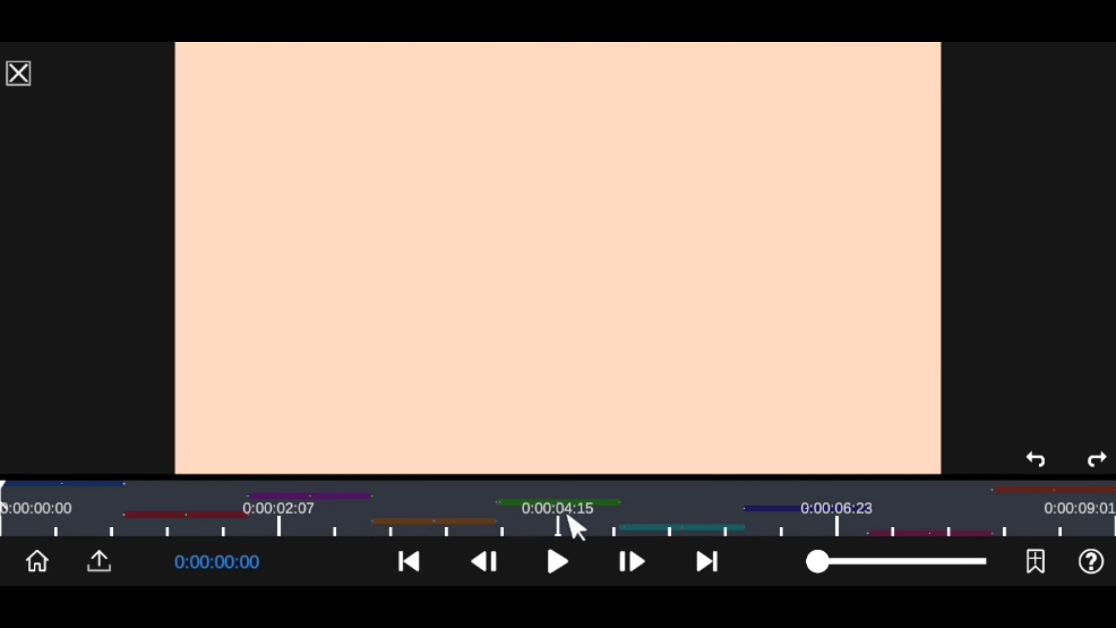
- Play the full edit including the new closing Image1 clip, then exit full screen
left_click(556, 561)
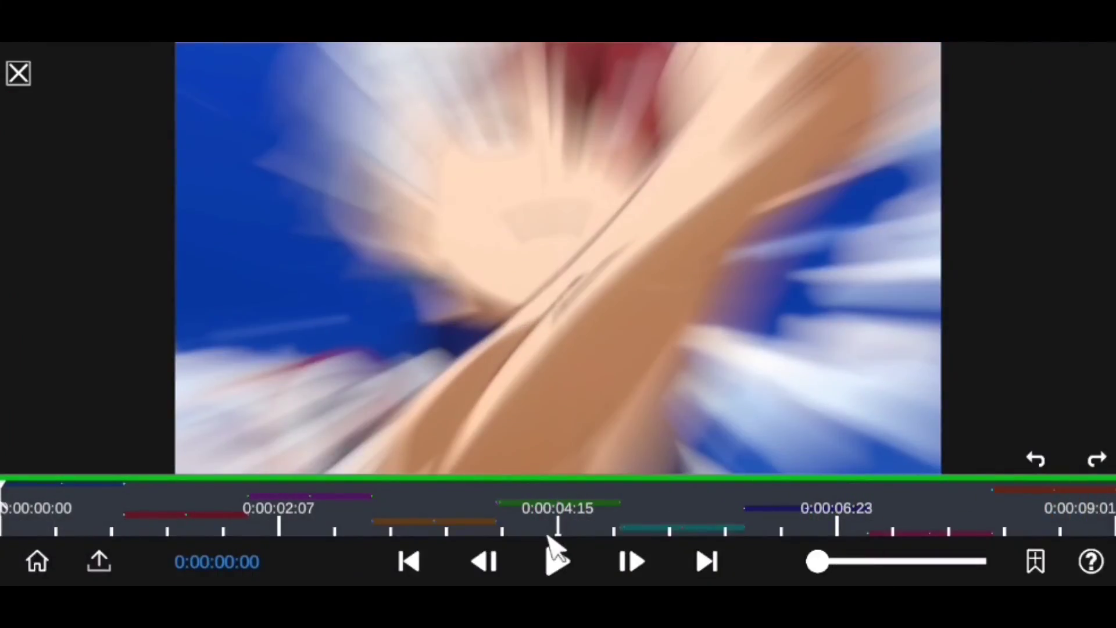
left_click(19, 73)
- Add a new node and choose Import > Template to load a preset from the phone's files
left_click_drag(747, 378, 739, 157)
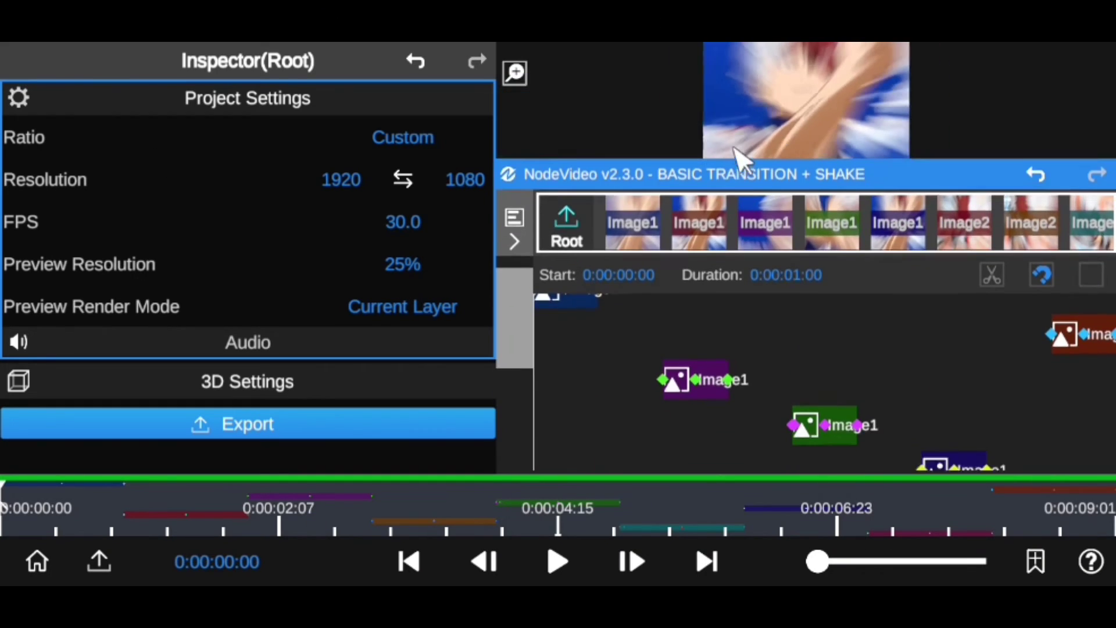
scroll(531, 372, "down", 5)
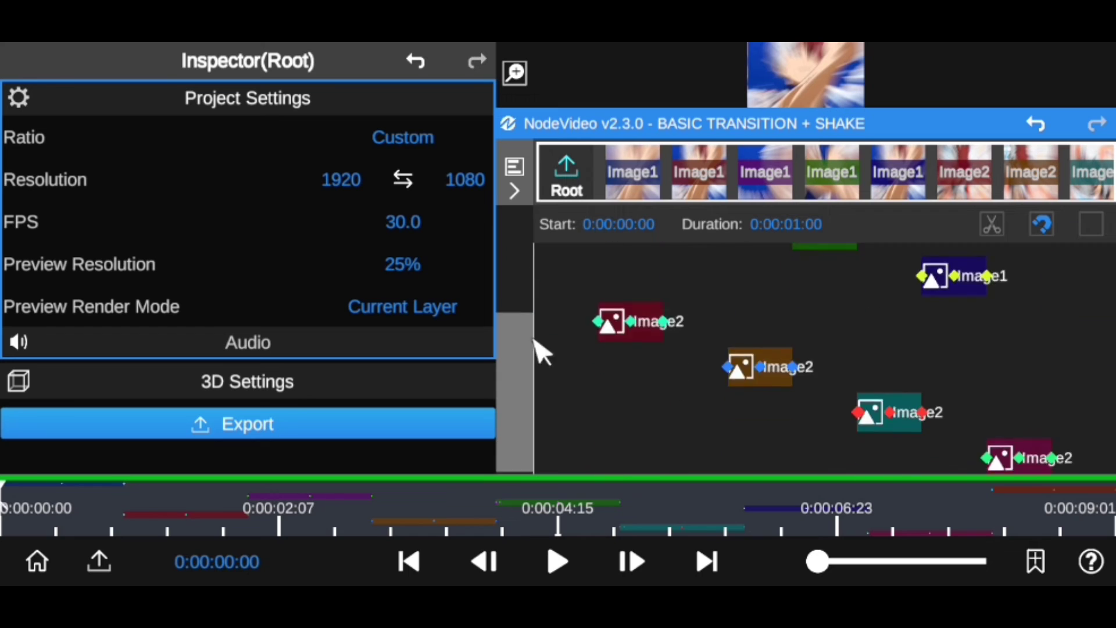
left_click(93, 559)
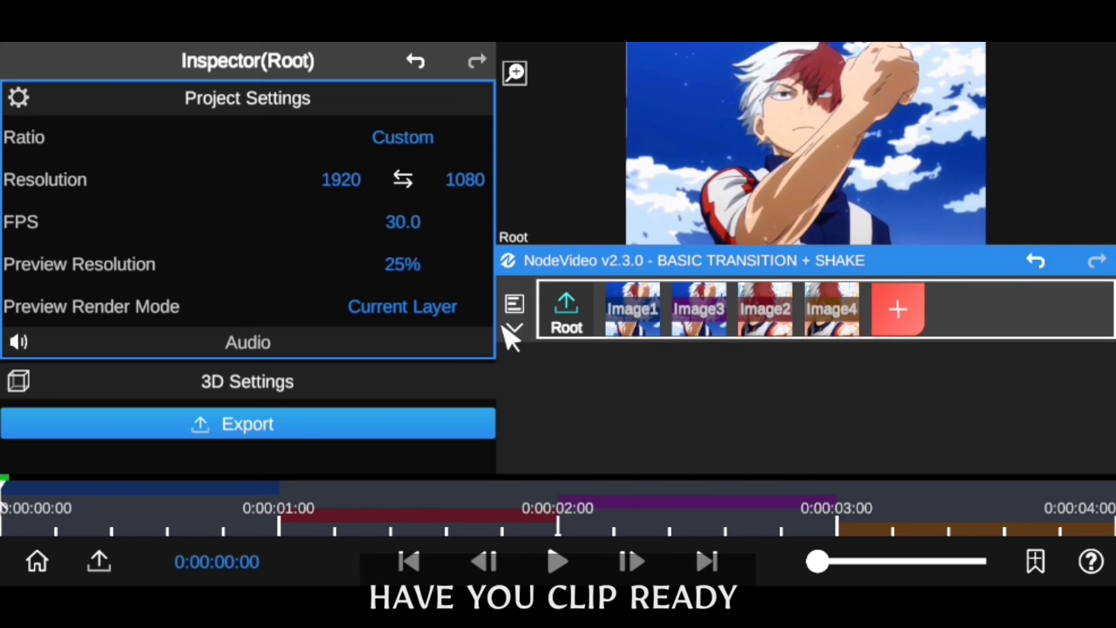
left_click(514, 327)
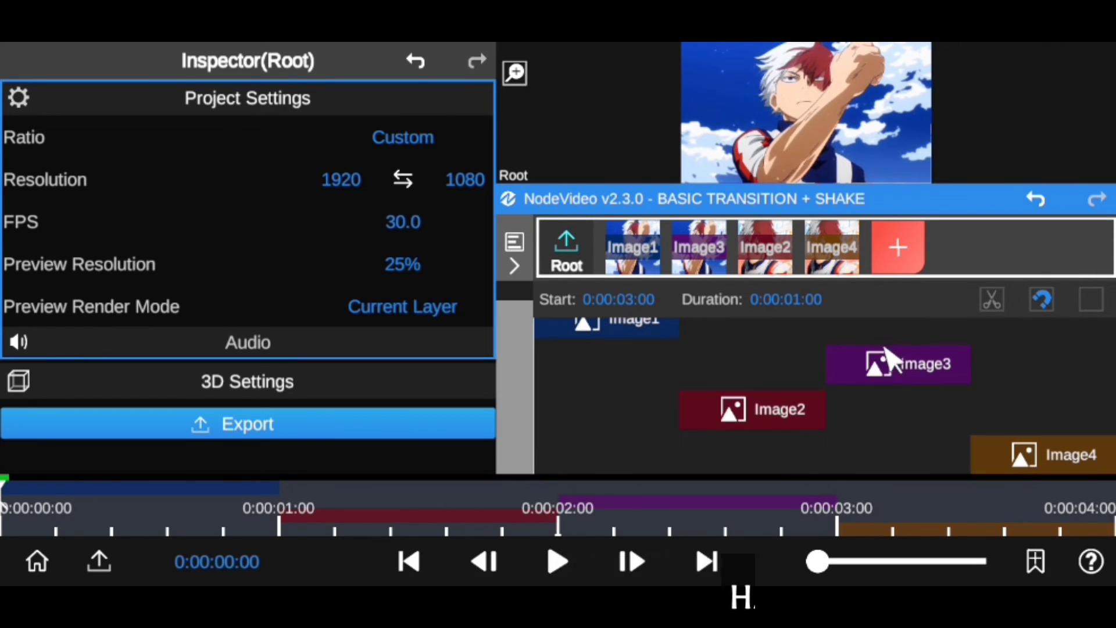
left_click(889, 248)
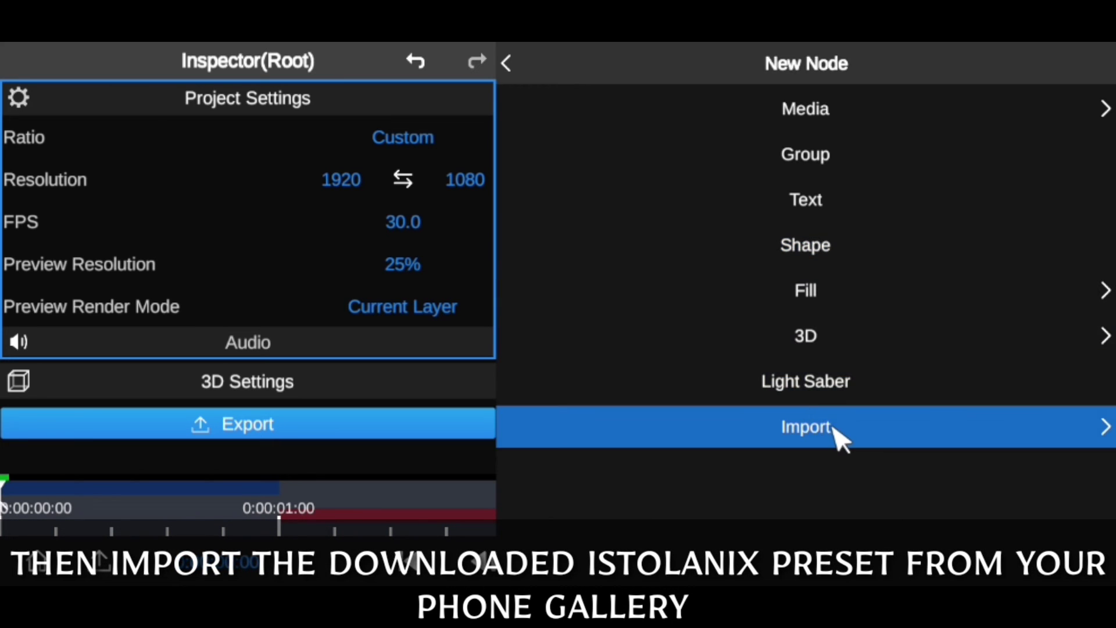
left_click(837, 456)
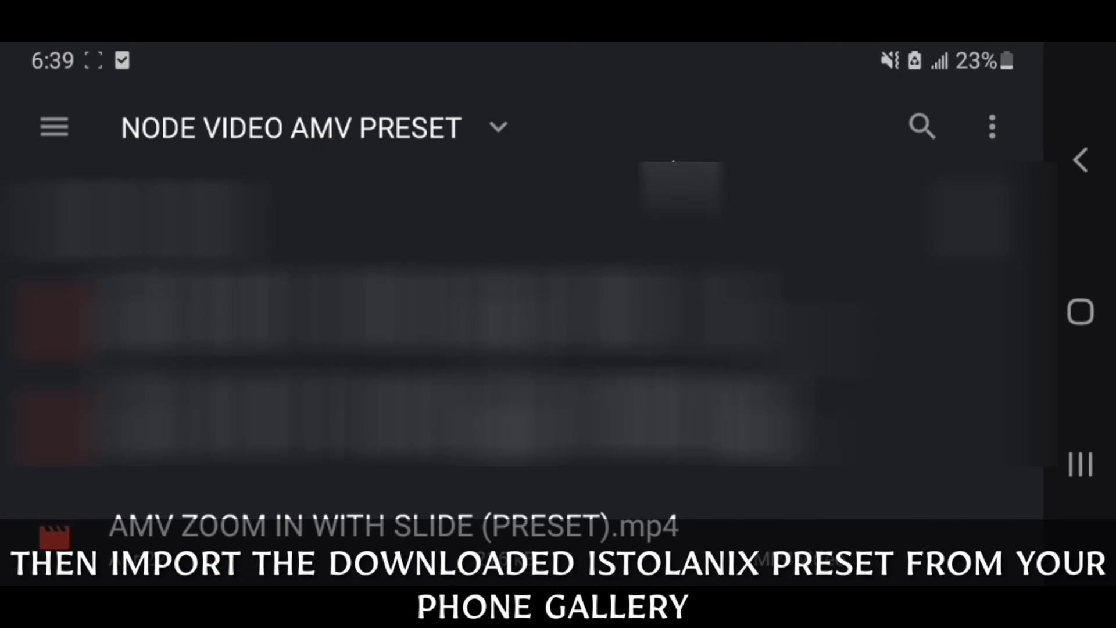
- Import 'BASIC TRANSIT + SHAKES (PRESET).mp4' from the NODE VIDEO AMV PRESET folder
scroll(414, 461, "down", 1)
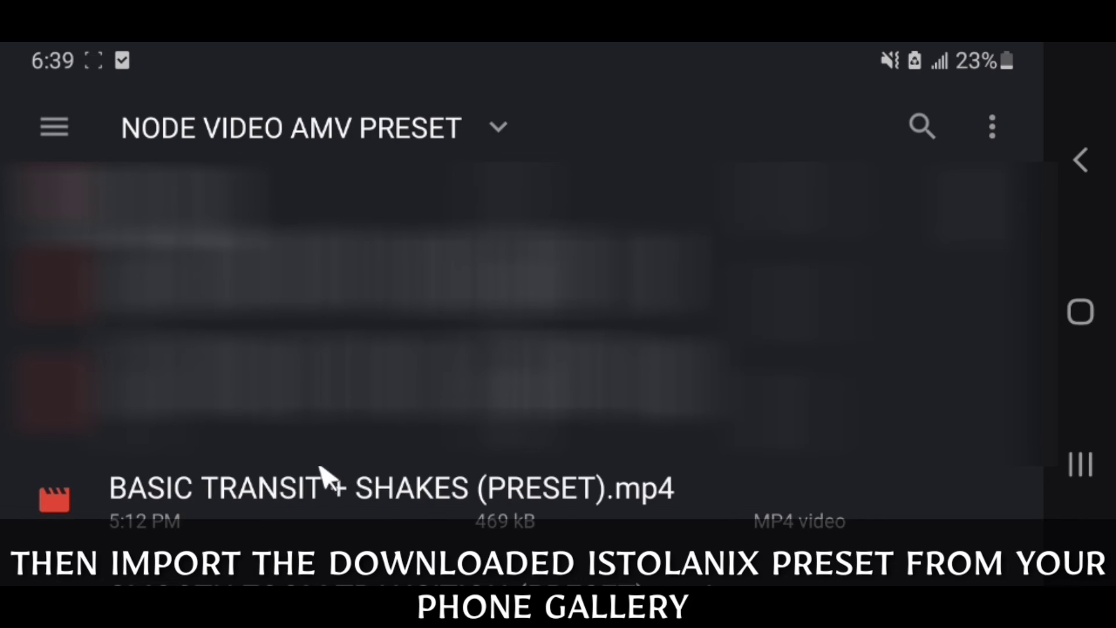
left_click(315, 493)
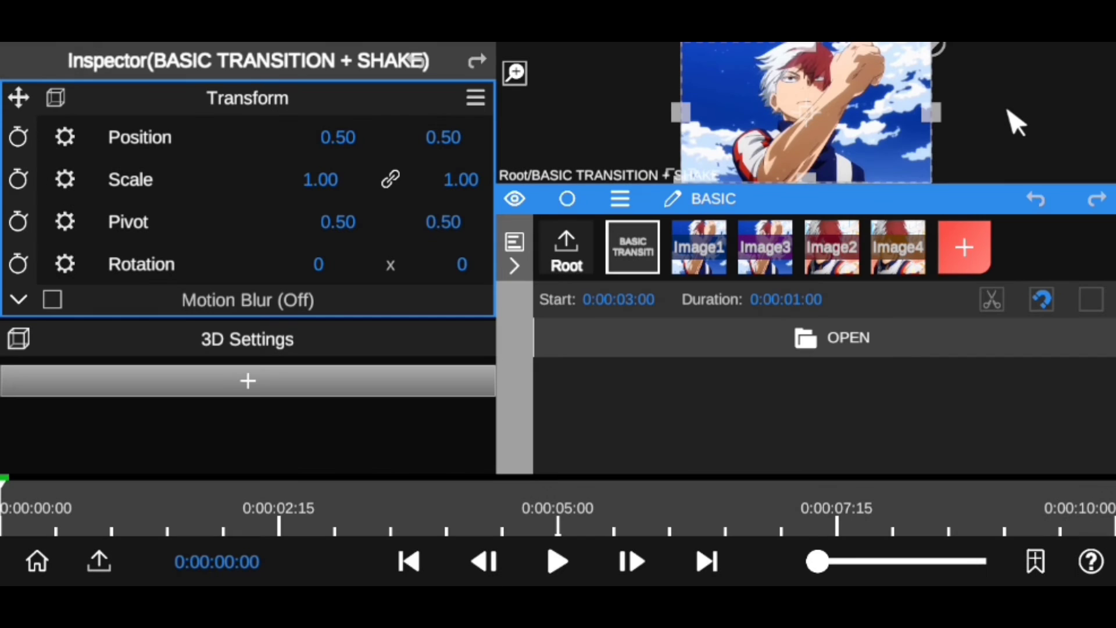
- Expand BASIC TRANSITION and drag the OPEN JACKET group out to the top level before Image1
left_click(639, 265)
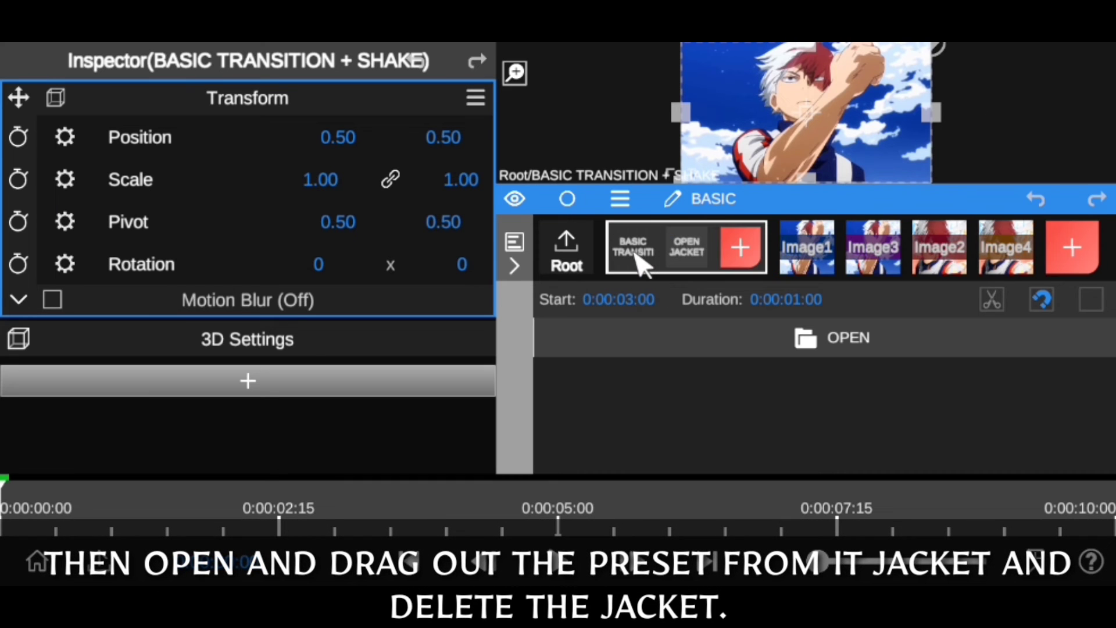
left_click(687, 250)
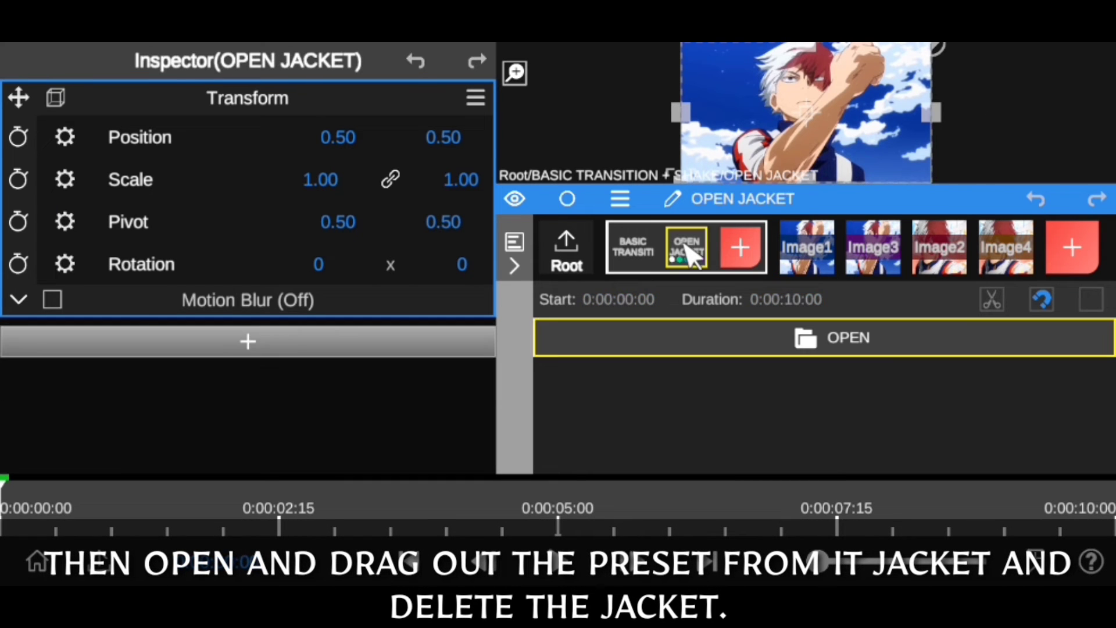
left_click_drag(687, 250, 791, 256)
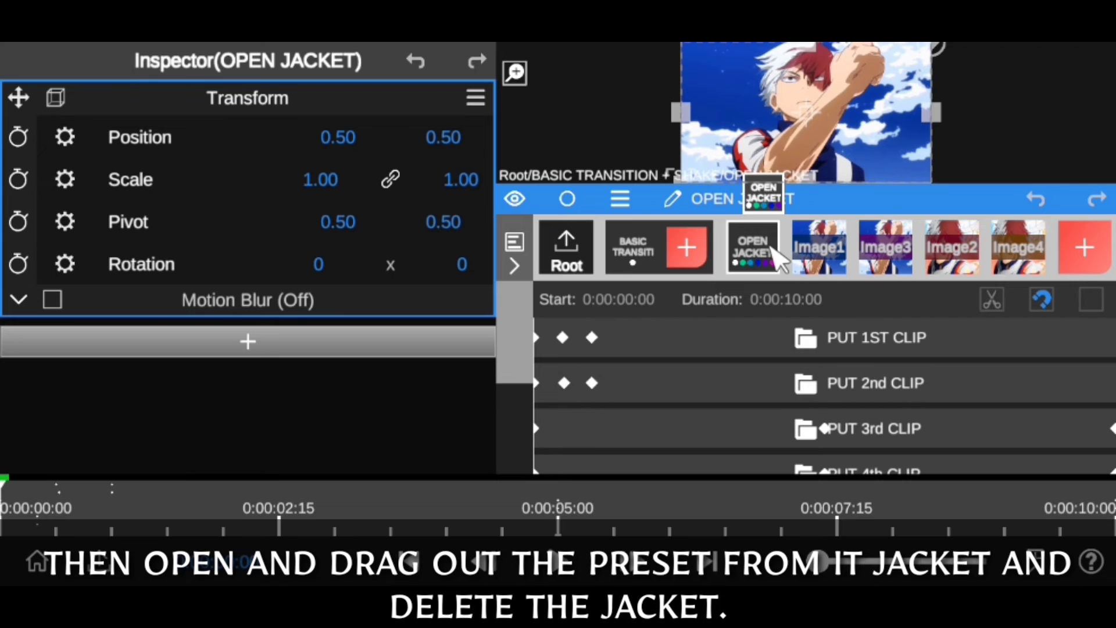
- Delete the emptied BASIC TRANSITION wrapper and select OPEN JACKET
left_click(629, 252)
left_click(622, 199)
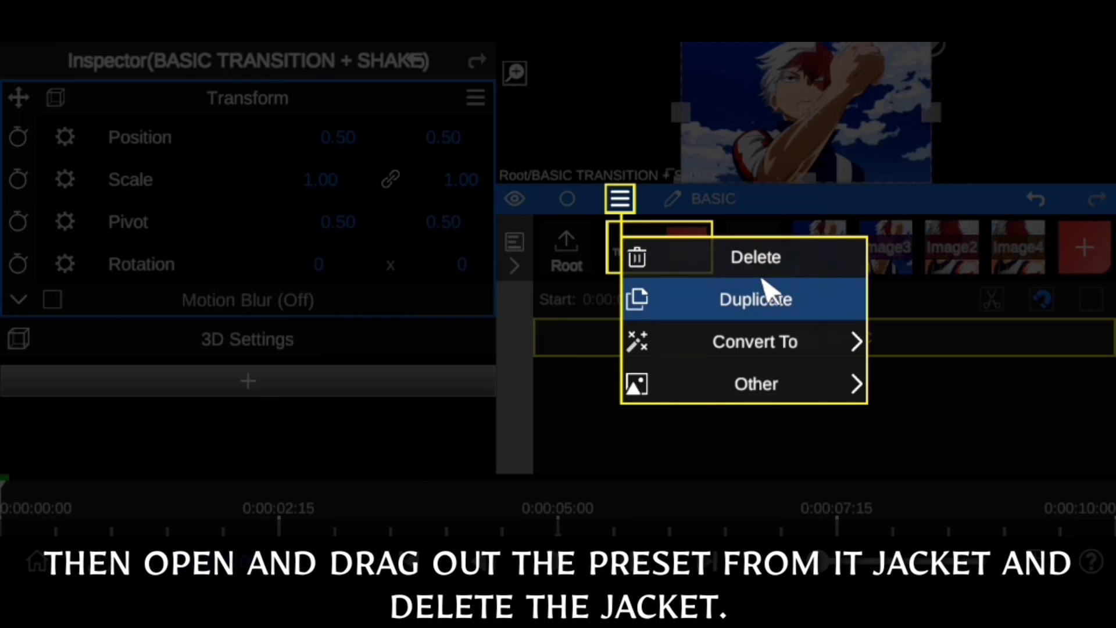
left_click(764, 260)
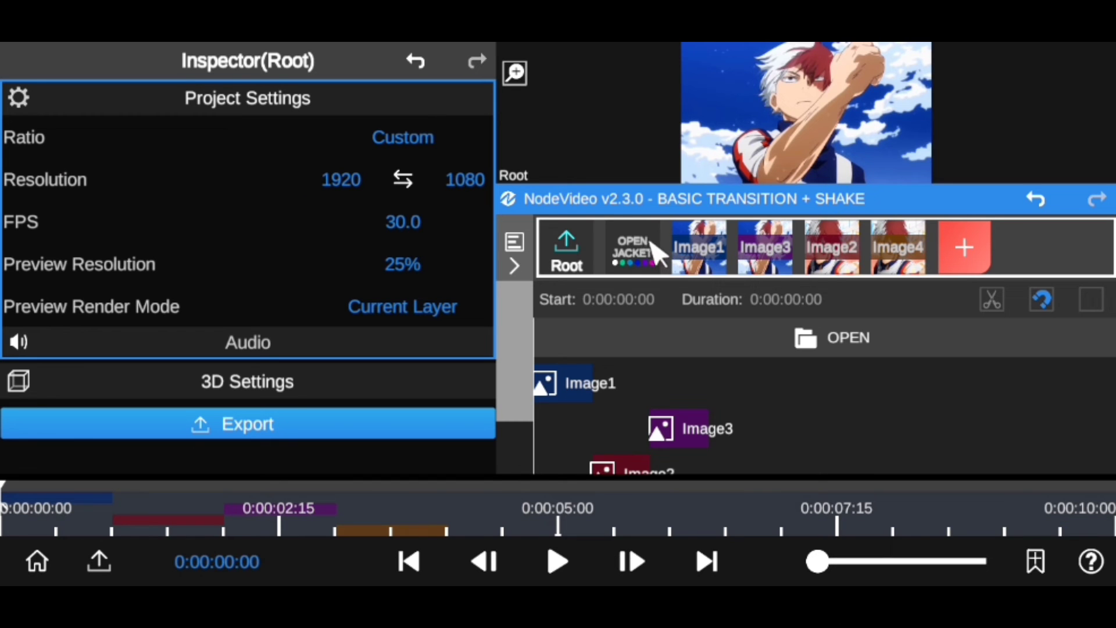
left_click(636, 249)
- Open OPEN JACKET and drop Image1 into its PUT 1ST CLIP slot
left_click(637, 248)
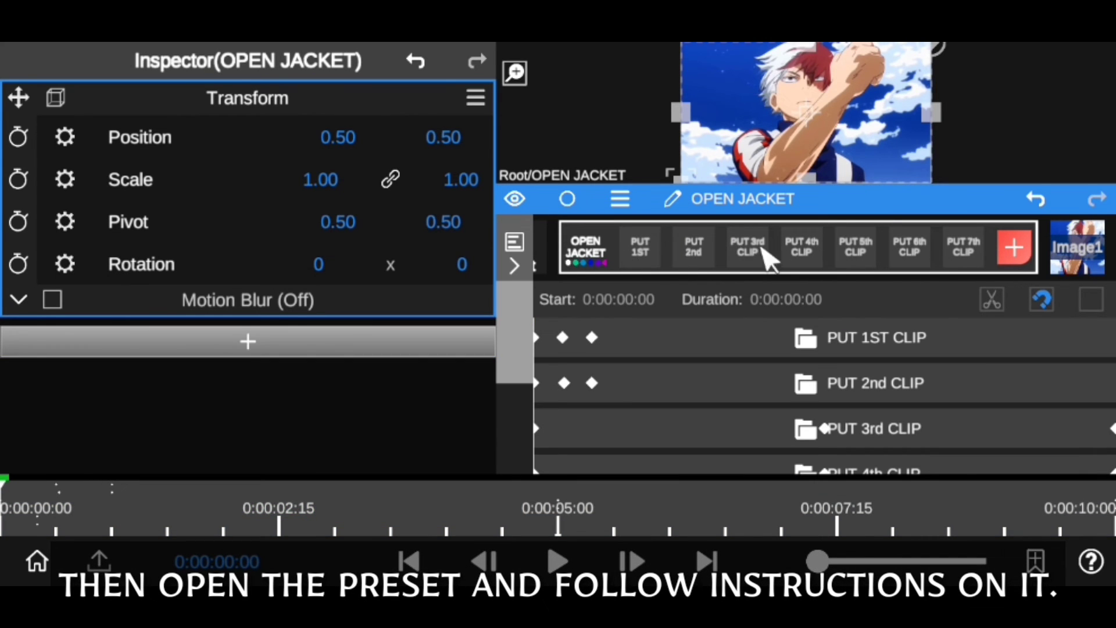
left_click_drag(597, 256, 576, 257)
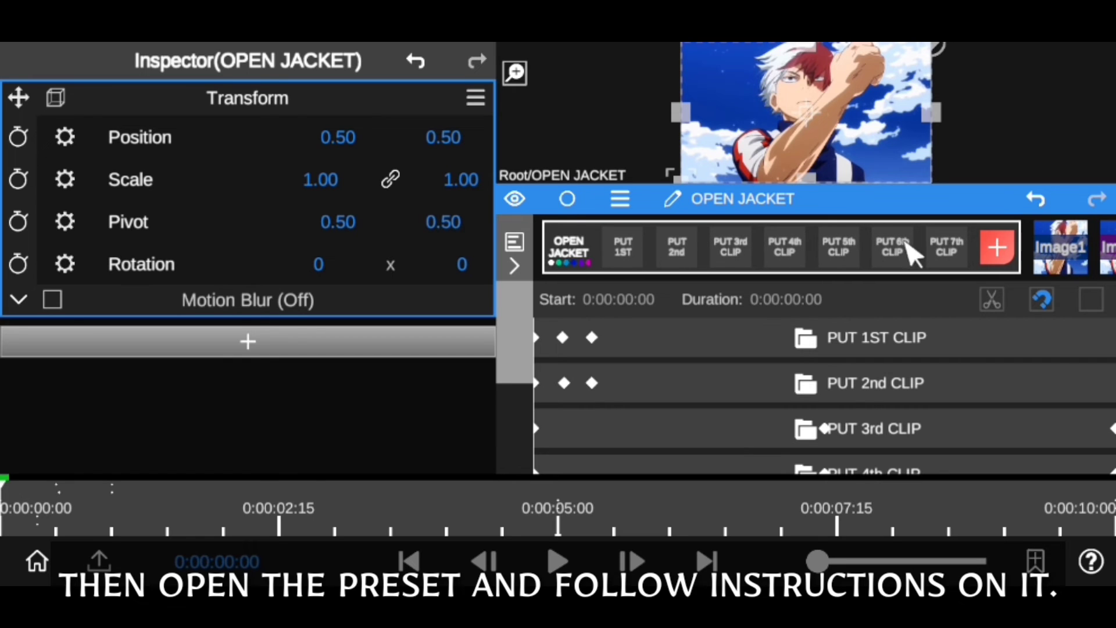
scroll(899, 256, "right", 5)
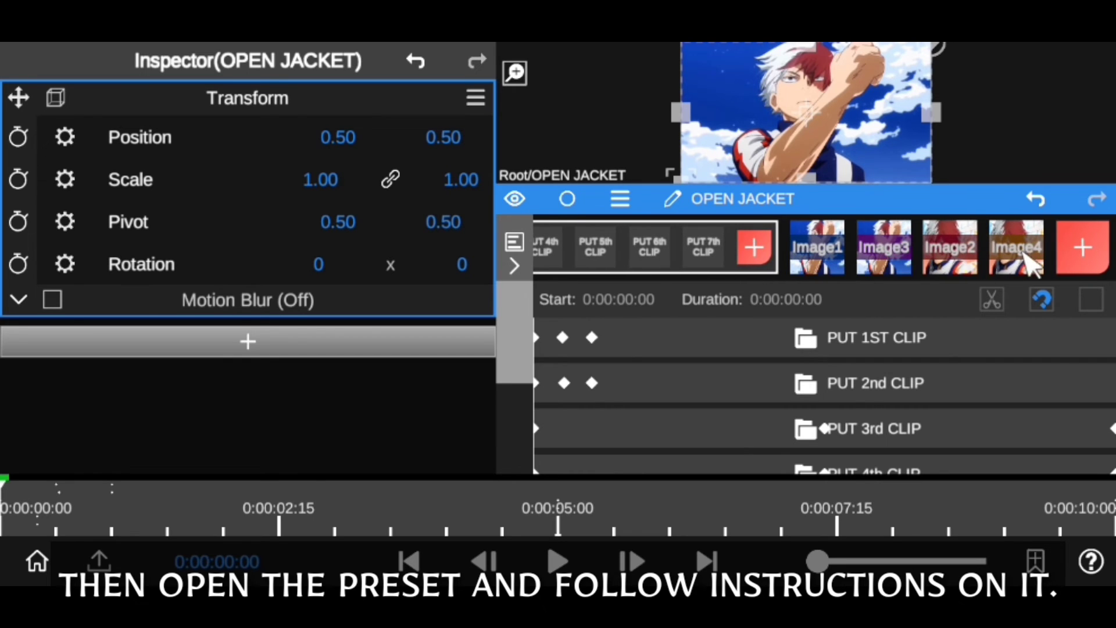
scroll(755, 250, "left", 5)
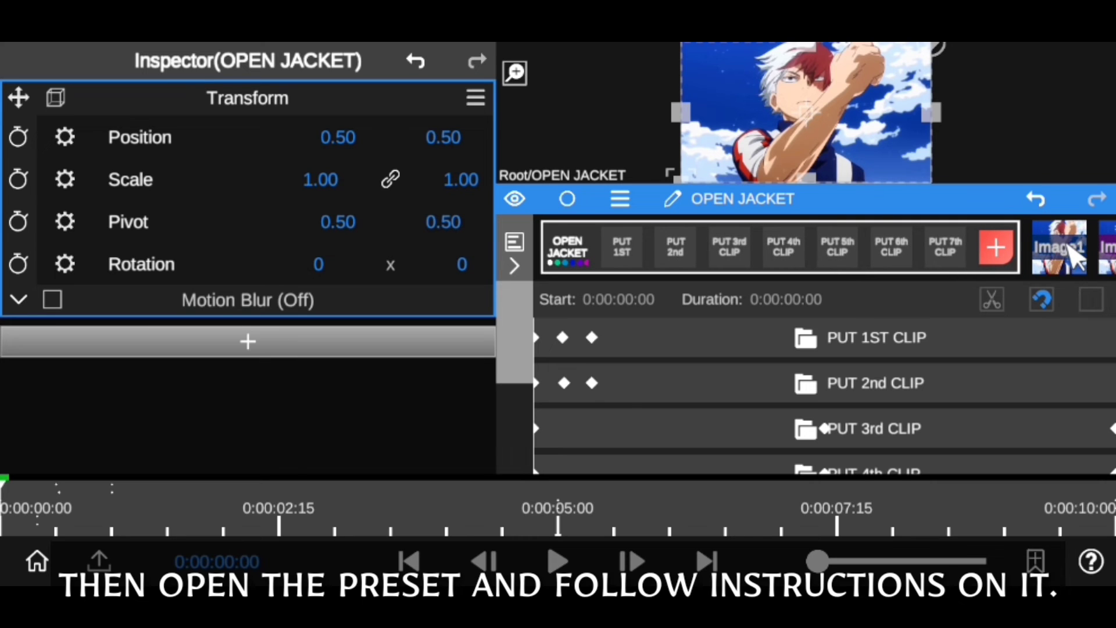
left_click(1069, 252)
left_click_drag(1075, 256, 700, 268)
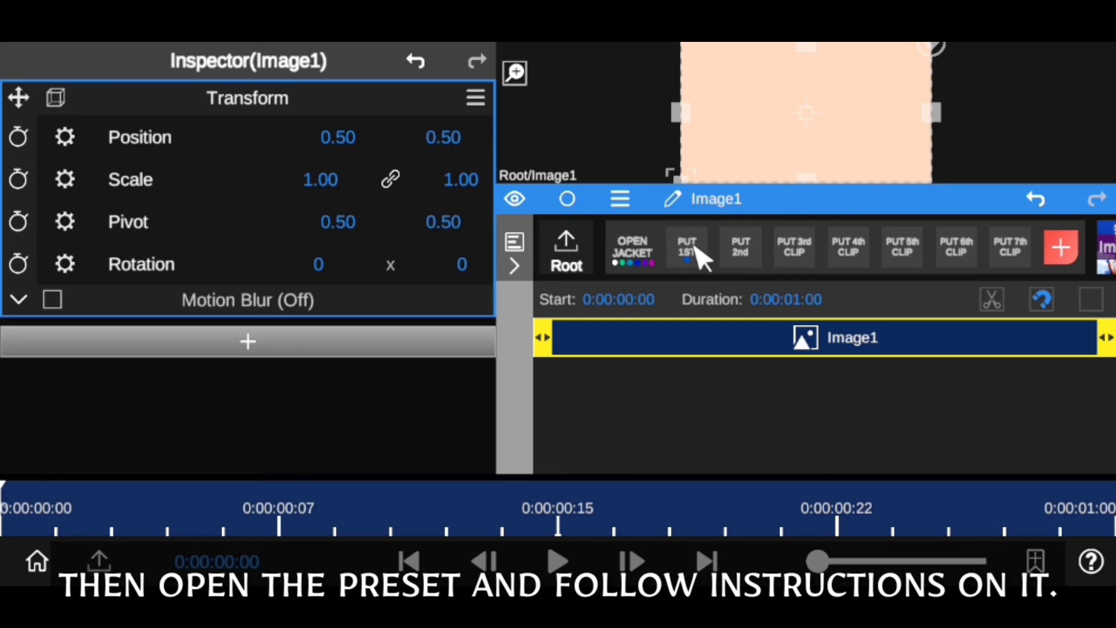
left_click(691, 256)
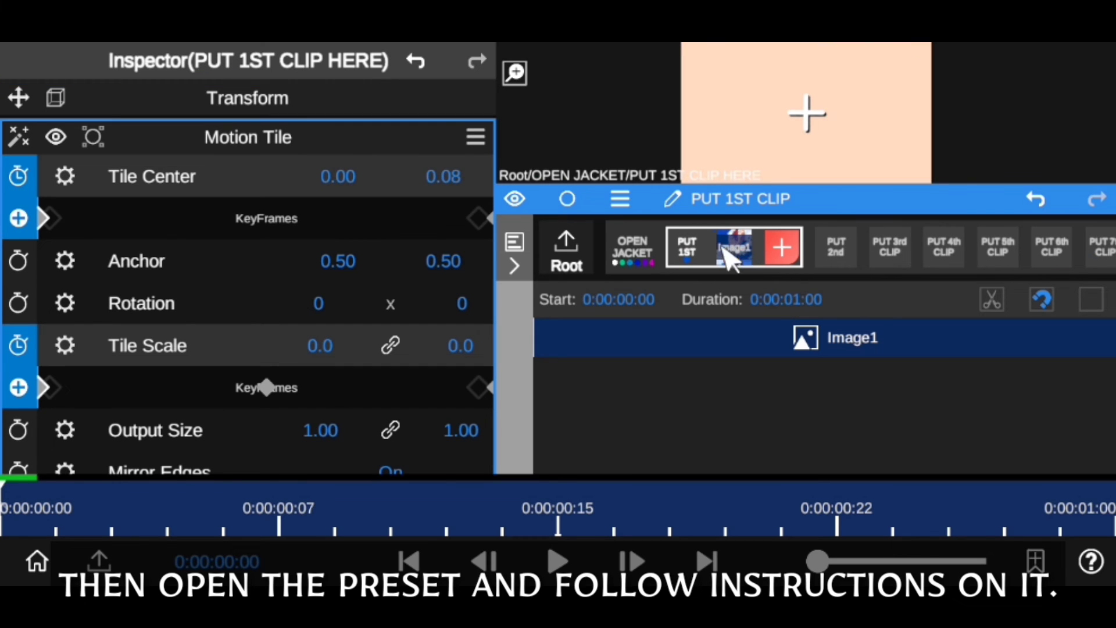
- Drop Image2, Image3 and Image4 into the PUT 2nd, 3rd and 4th CLIP slots
left_click(703, 248)
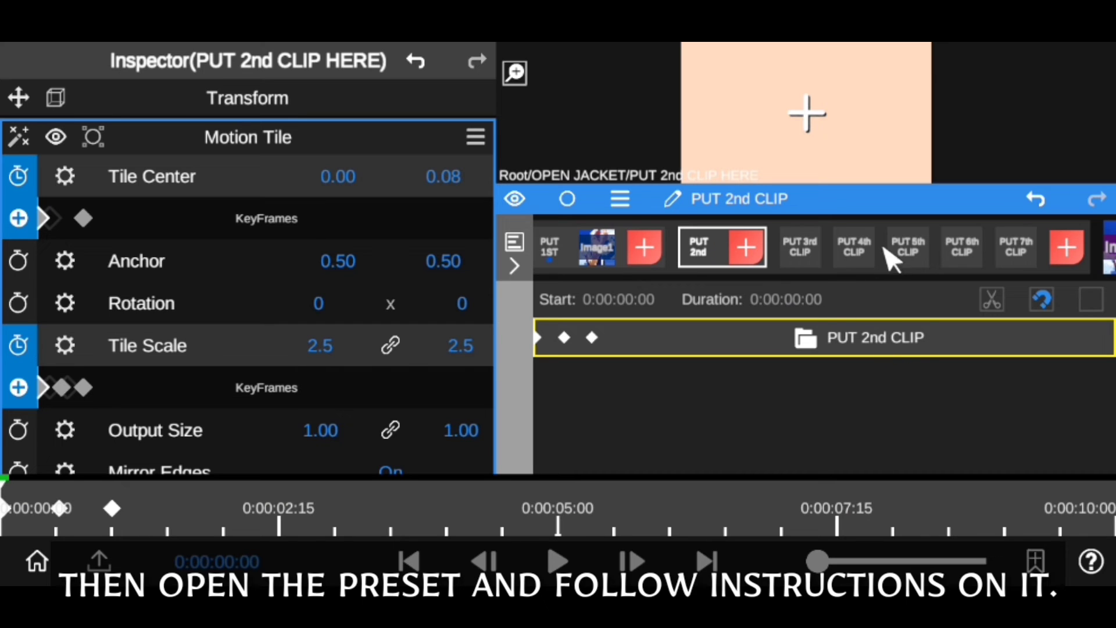
left_click_drag(889, 256, 780, 249)
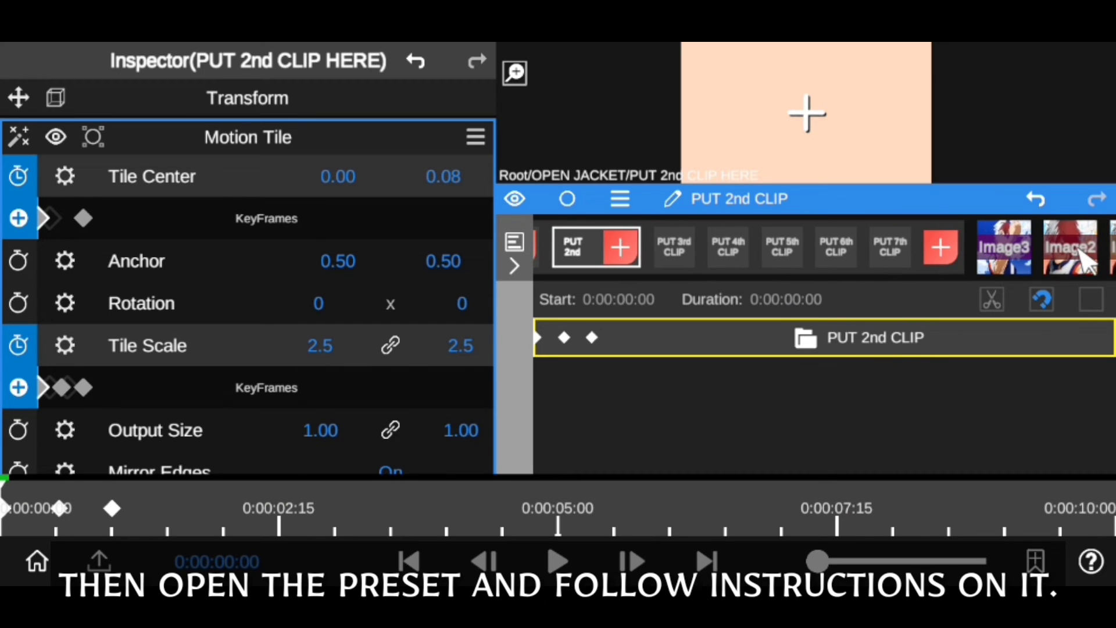
mouse_move(1082, 262)
left_mouse_down()
mouse_move(884, 267)
mouse_move(901, 268)
mouse_move(888, 248)
mouse_move(752, 253)
left_mouse_up()
left_click(758, 253)
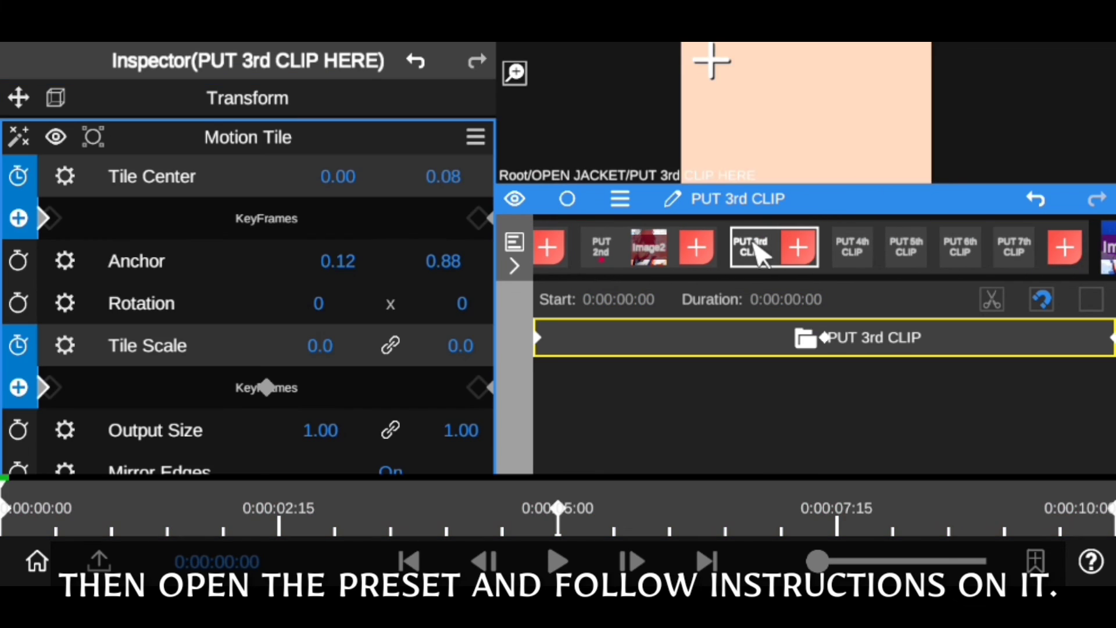
left_click_drag(921, 255, 809, 250)
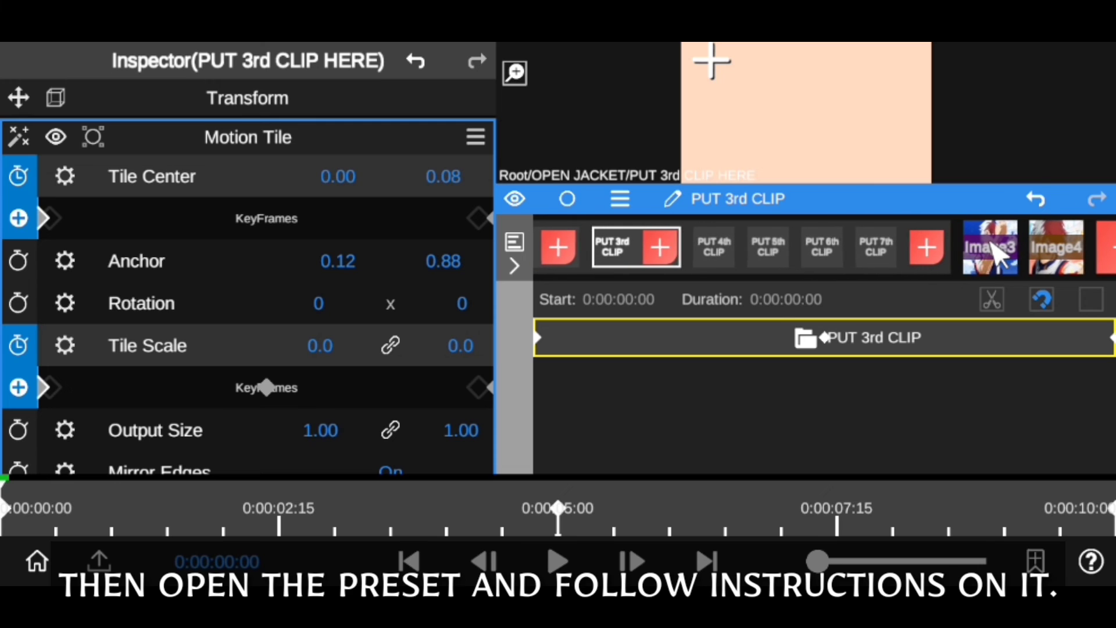
left_click_drag(1000, 256, 667, 261)
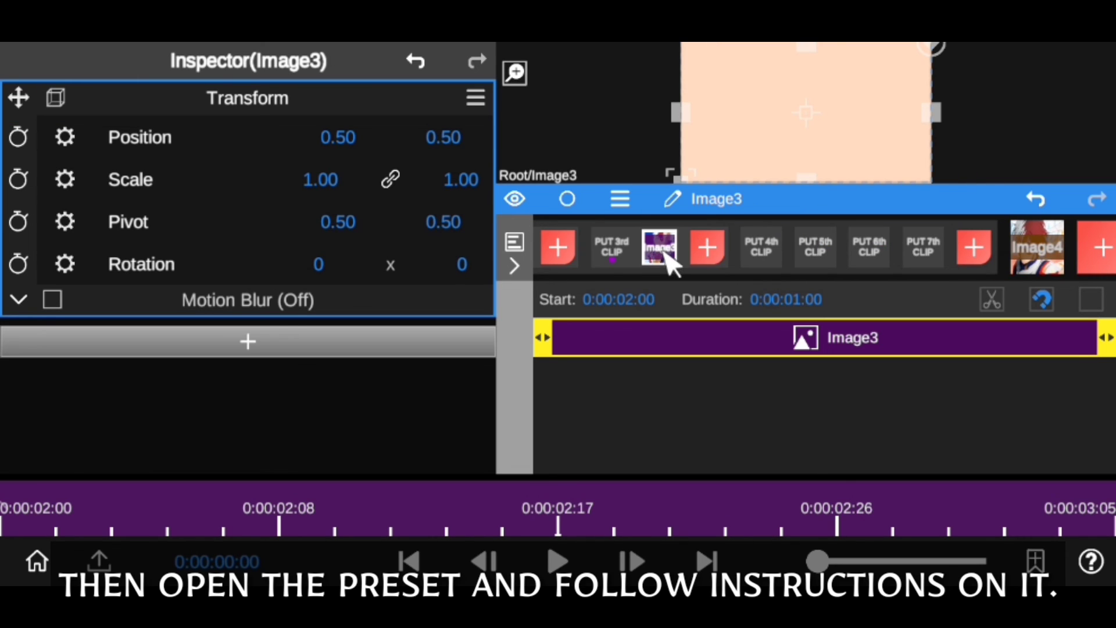
left_click(762, 247)
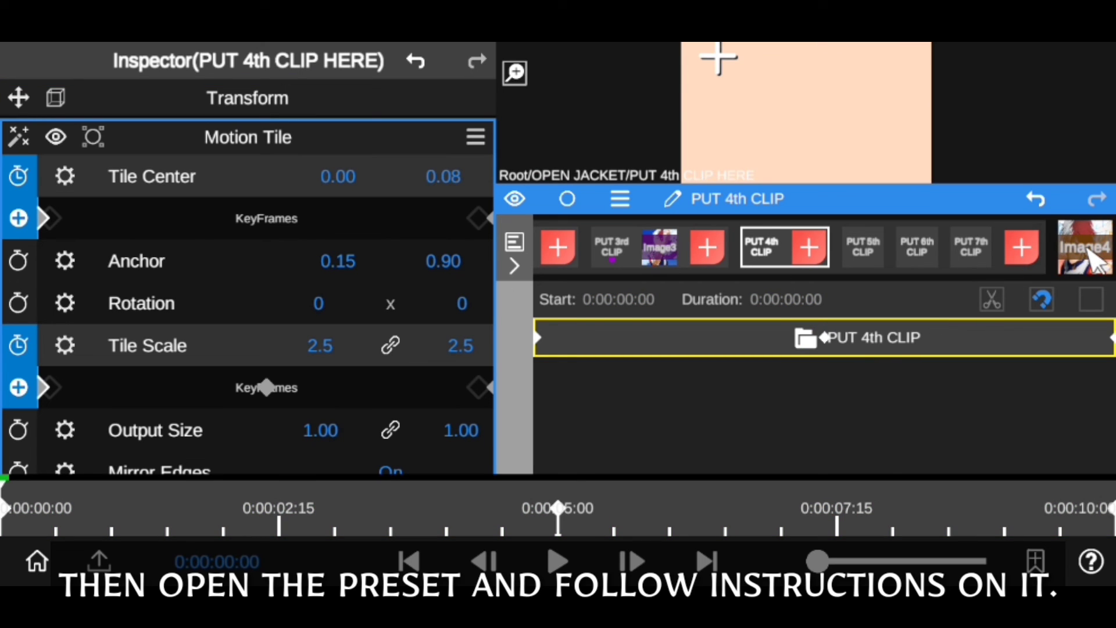
left_click_drag(1096, 262, 677, 256)
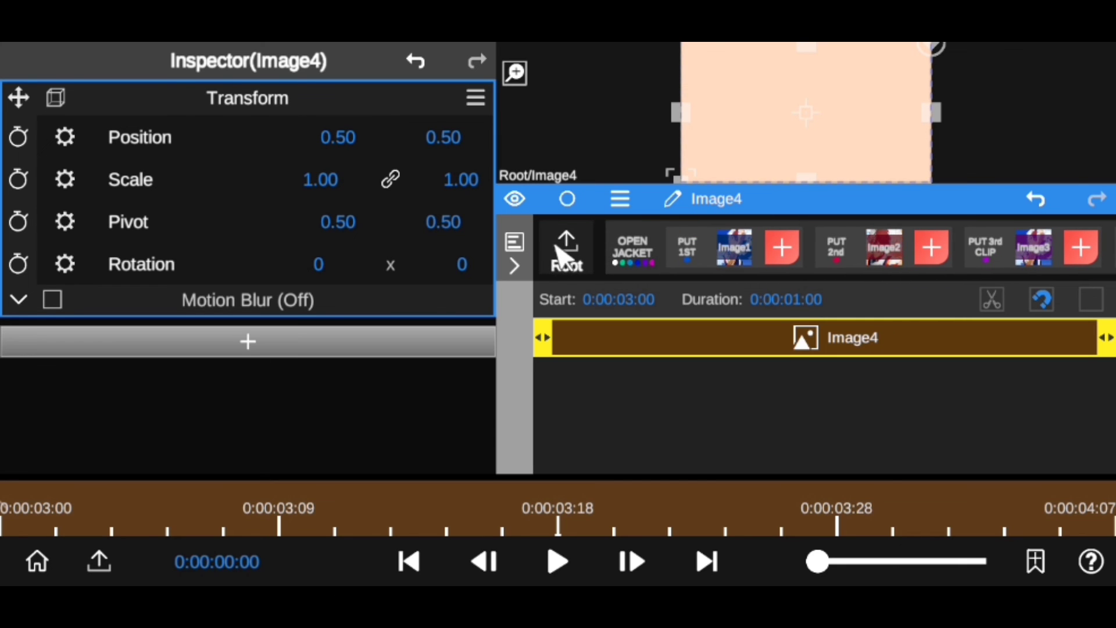
- Return to Root and play the edit from the start to check the transitions
left_click(566, 256)
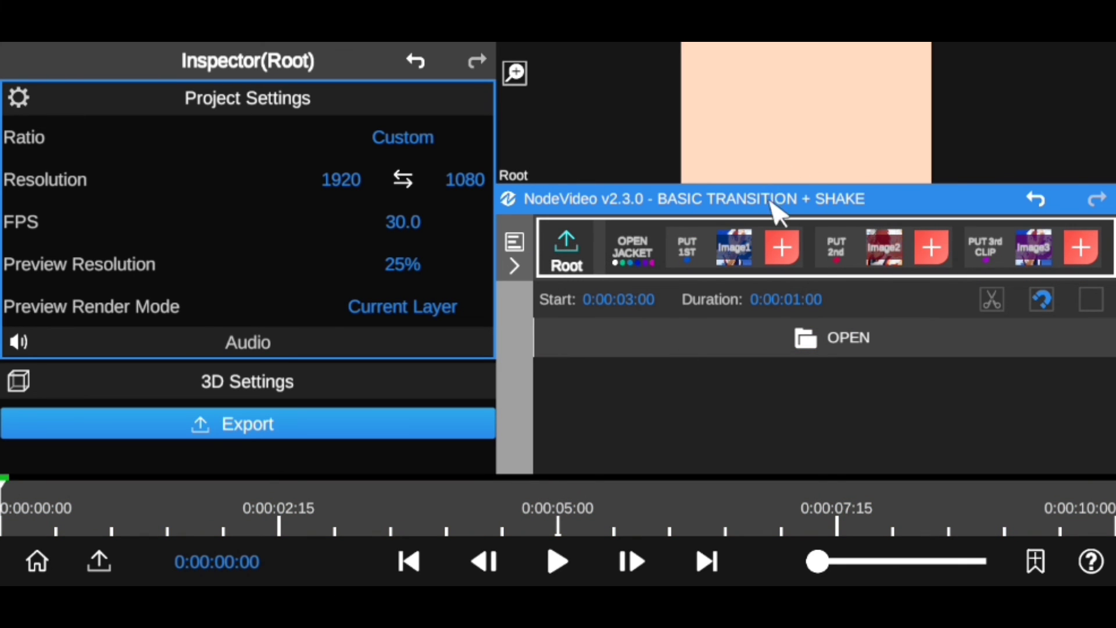
left_click_drag(772, 199, 775, 303)
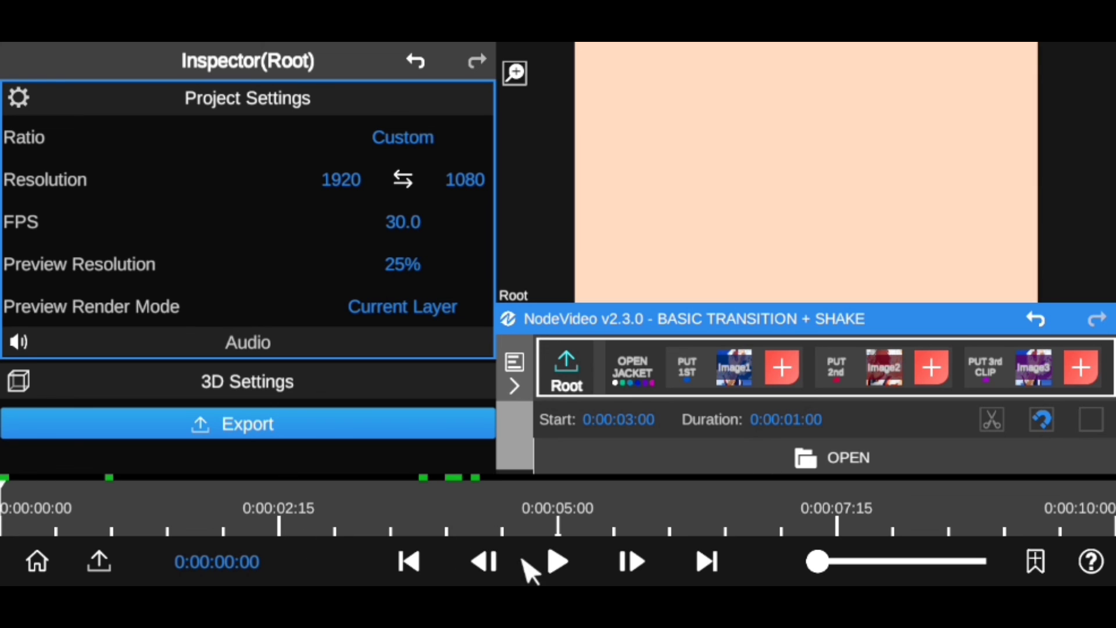
left_click(3, 512)
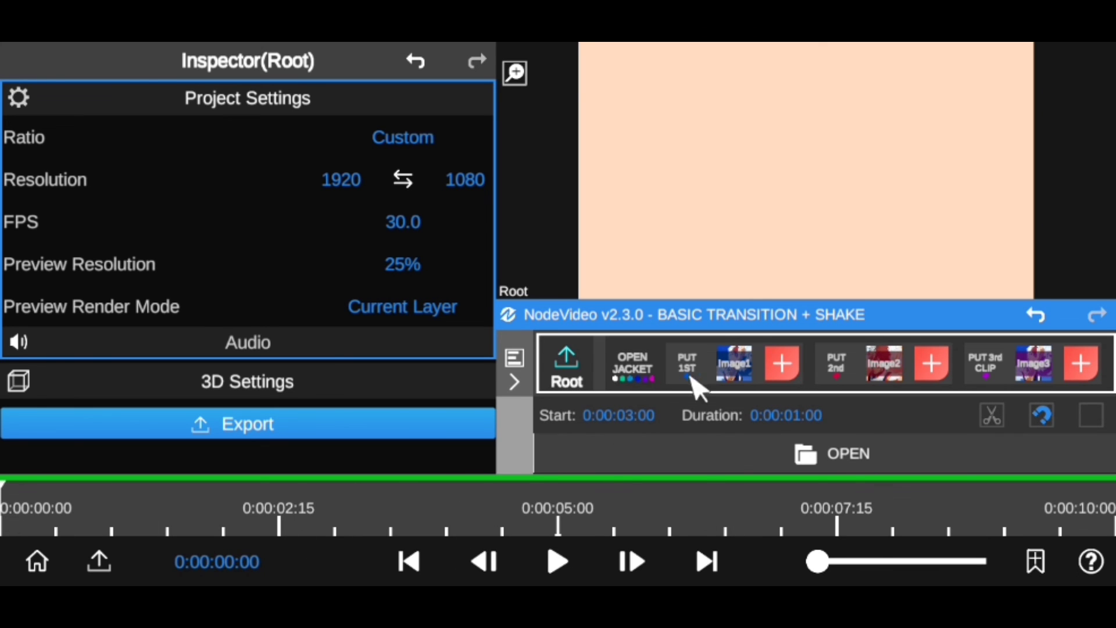
left_click(556, 562)
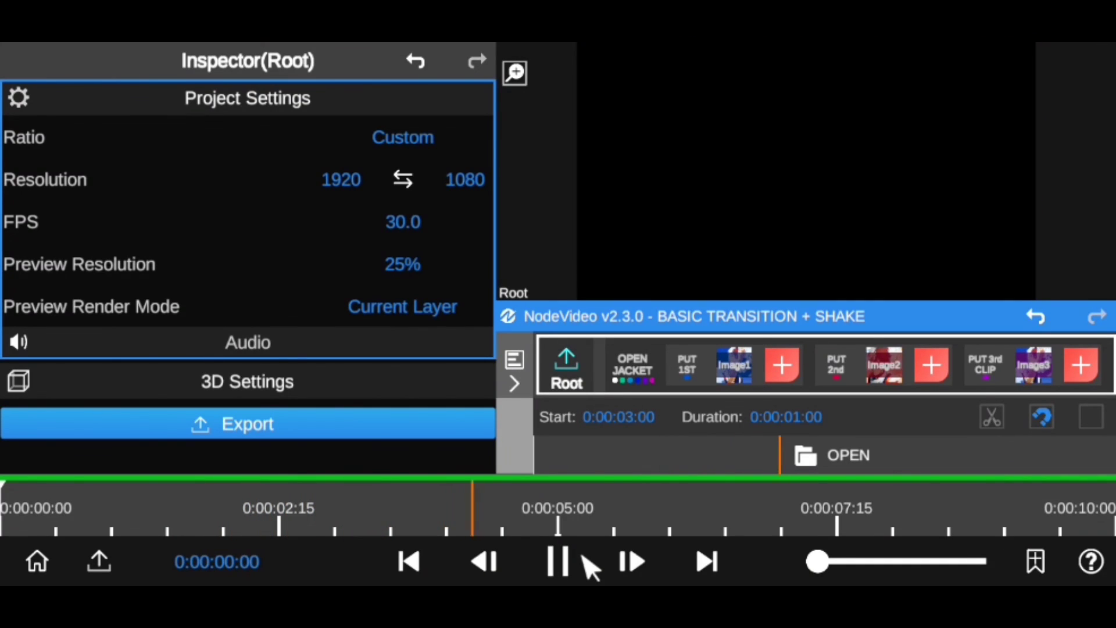
left_click_drag(564, 518, 62, 520)
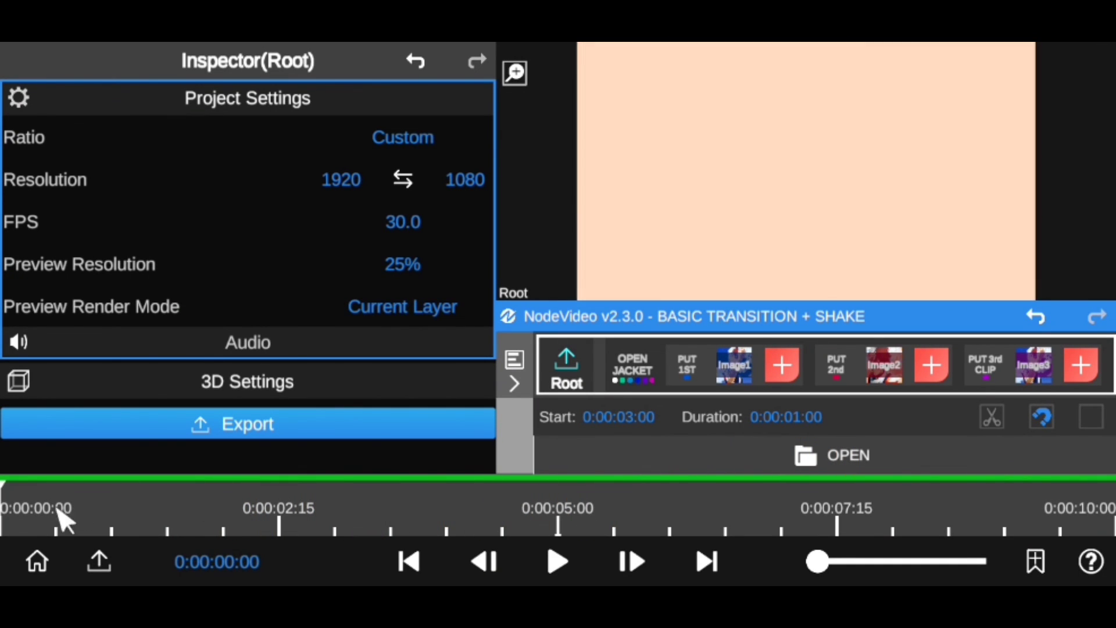
left_click(539, 570)
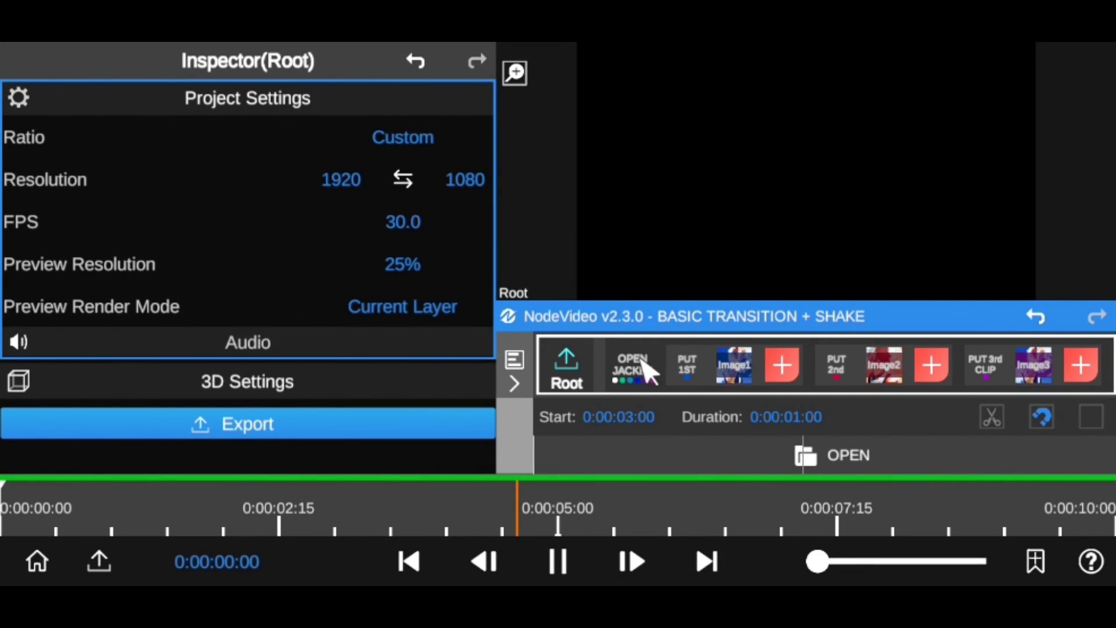
- Inspect OPEN JACKET's clip slots, then bring up the 1920x1080 export settings
left_click(645, 371)
left_click(643, 372)
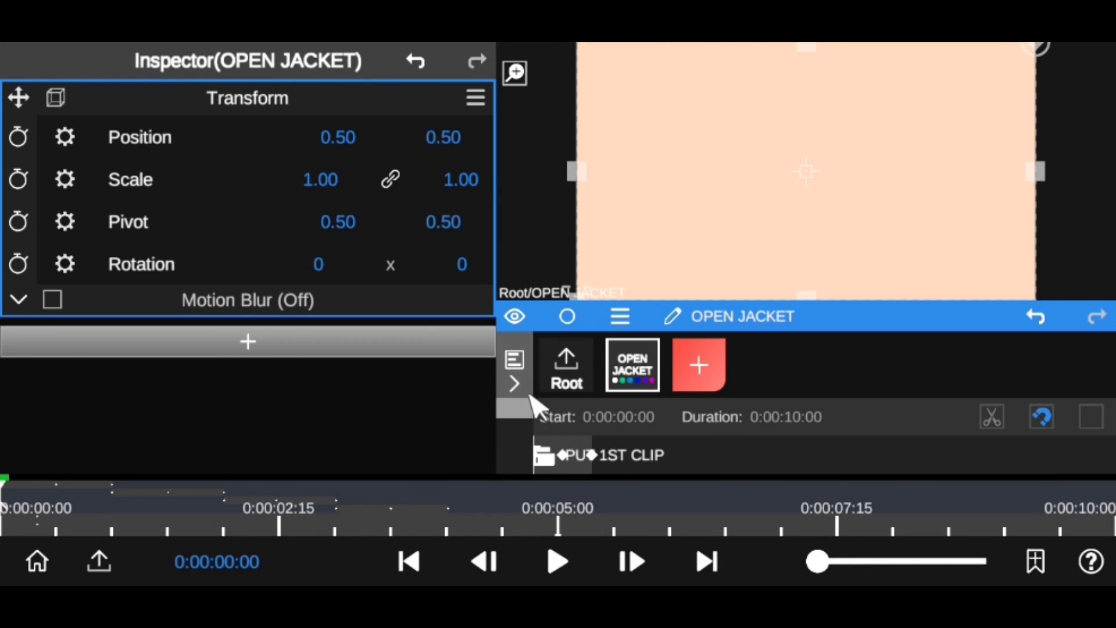
left_click_drag(532, 407, 530, 428)
left_click_drag(802, 324, 814, 236)
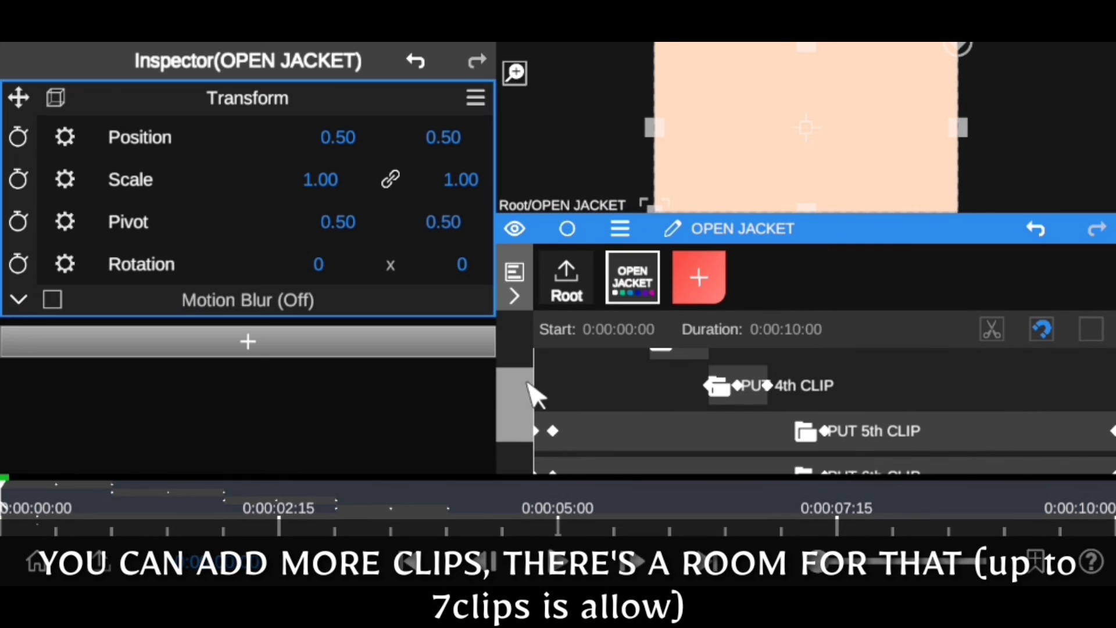
mouse_move(531, 387)
left_mouse_down()
mouse_move(521, 445)
mouse_move(525, 374)
left_mouse_up()
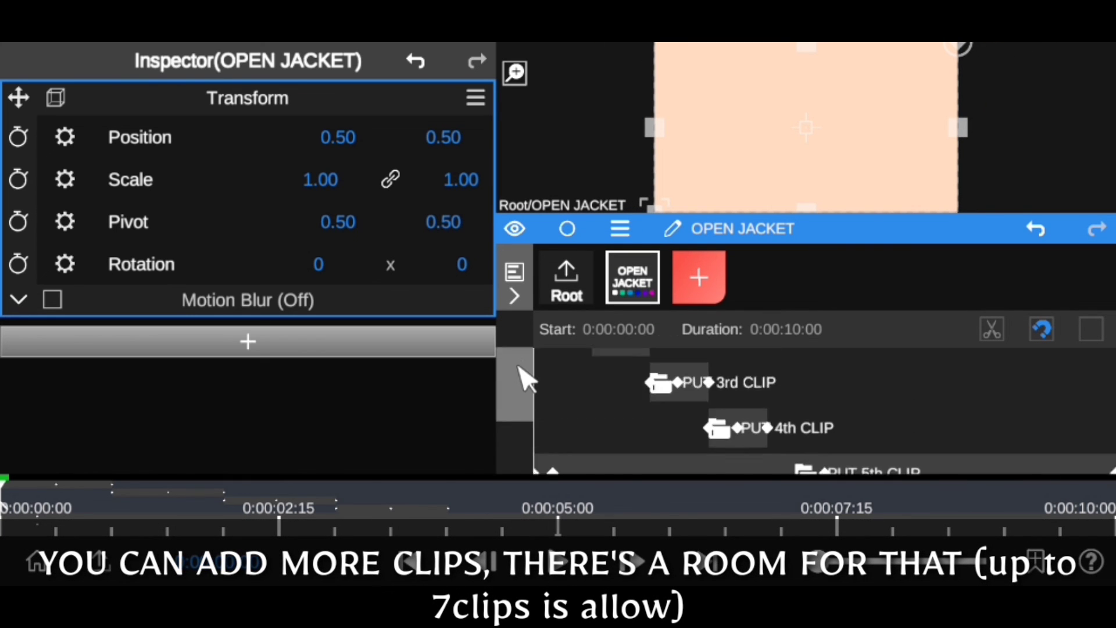
left_click(647, 288)
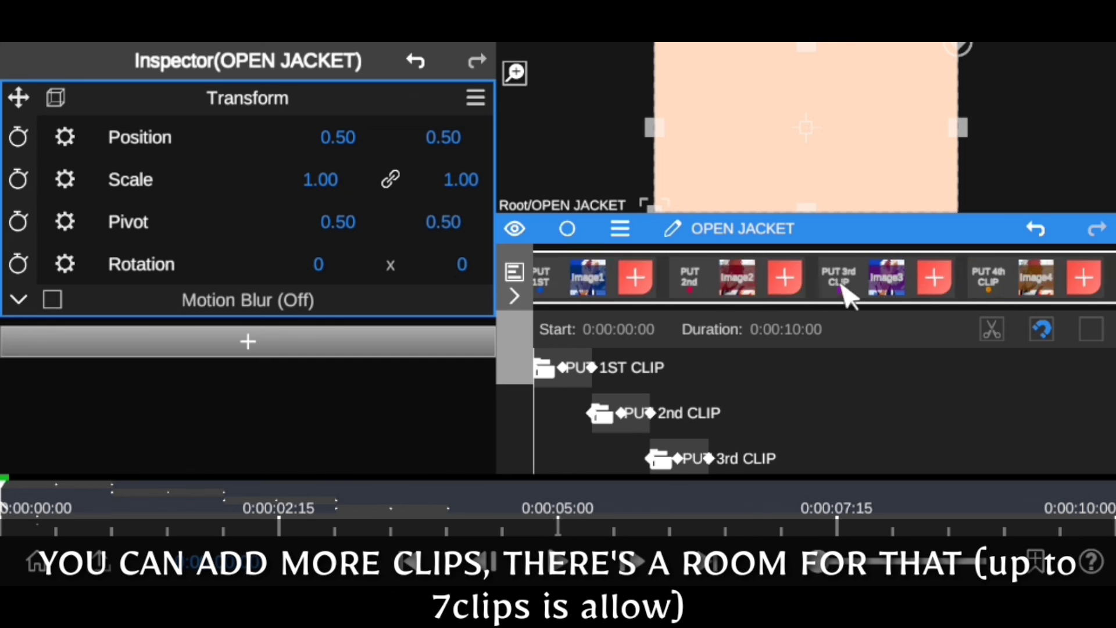
scroll(847, 286, "right", 5)
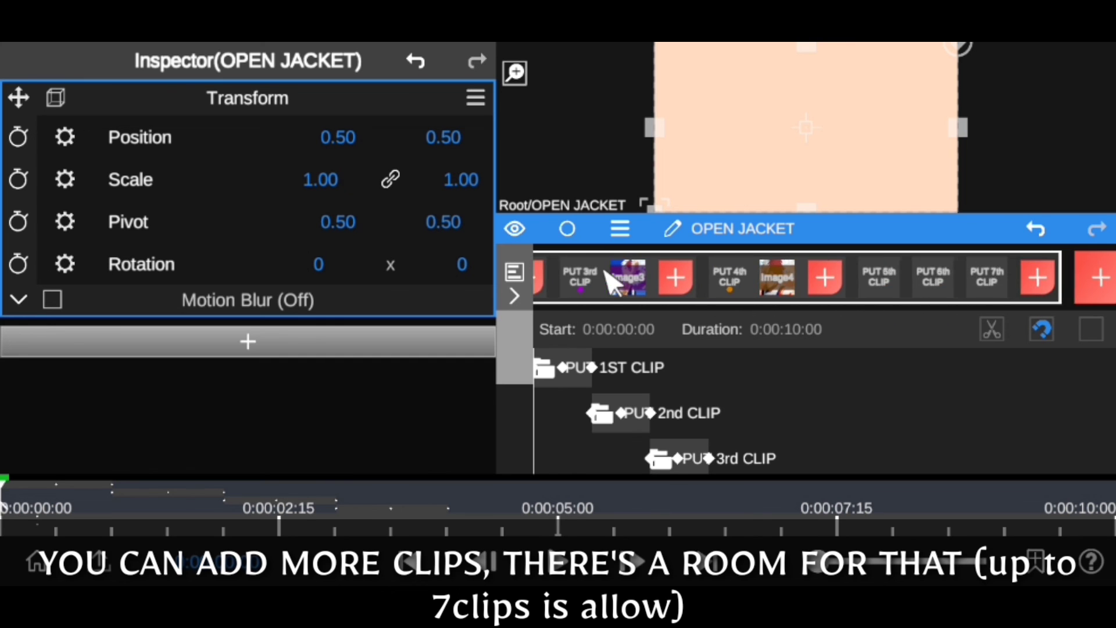
left_click(100, 560)
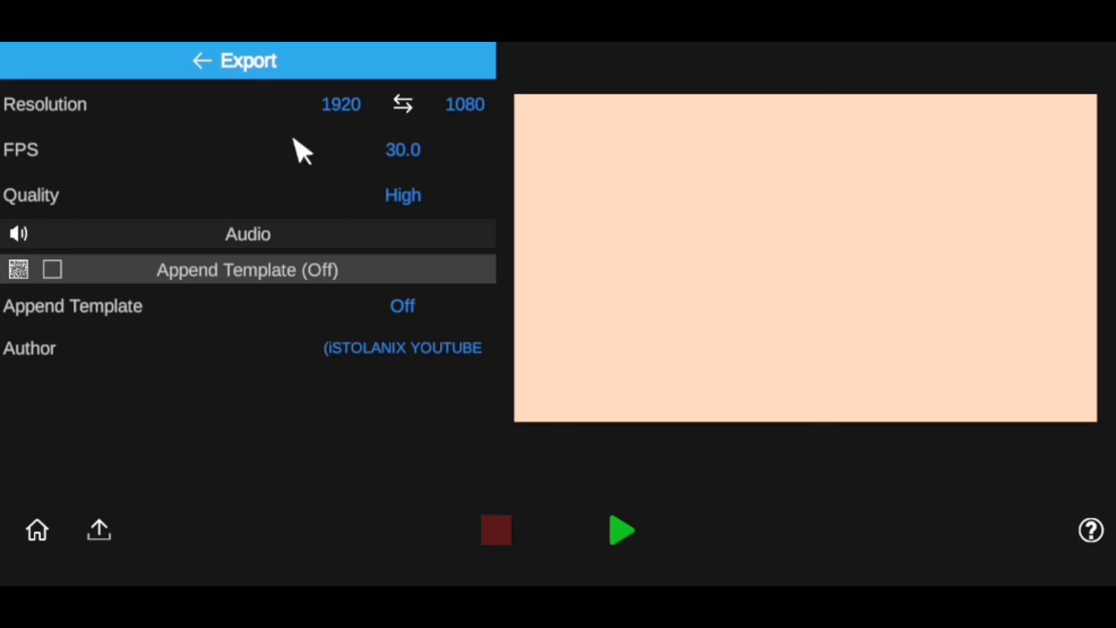
- Start exporting the video at 1920×1080, 30 fps, High quality
left_click(622, 518)
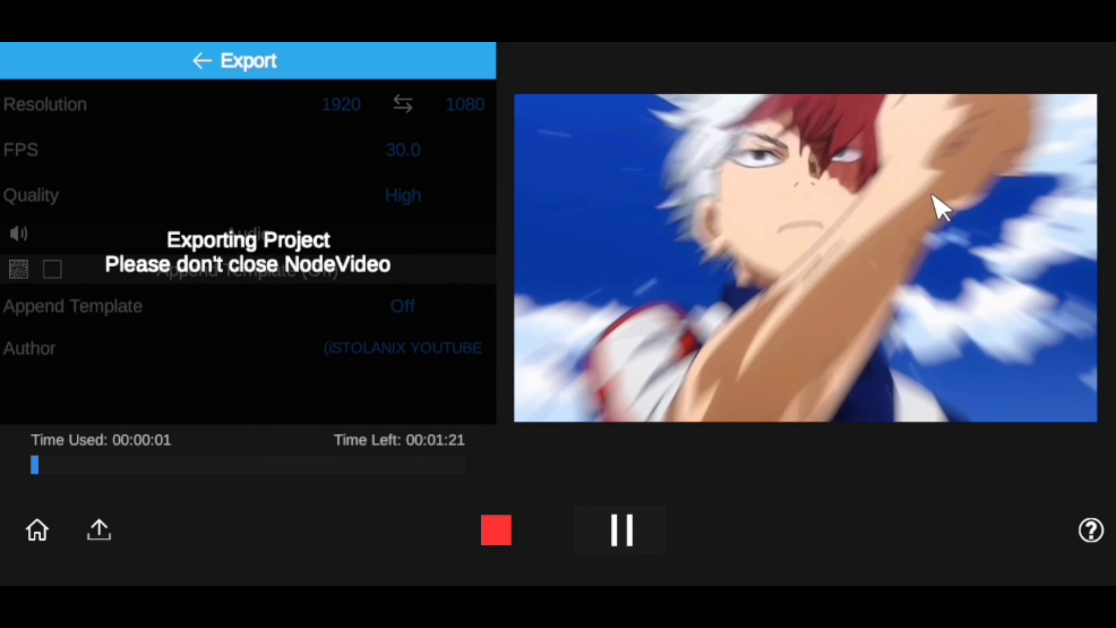